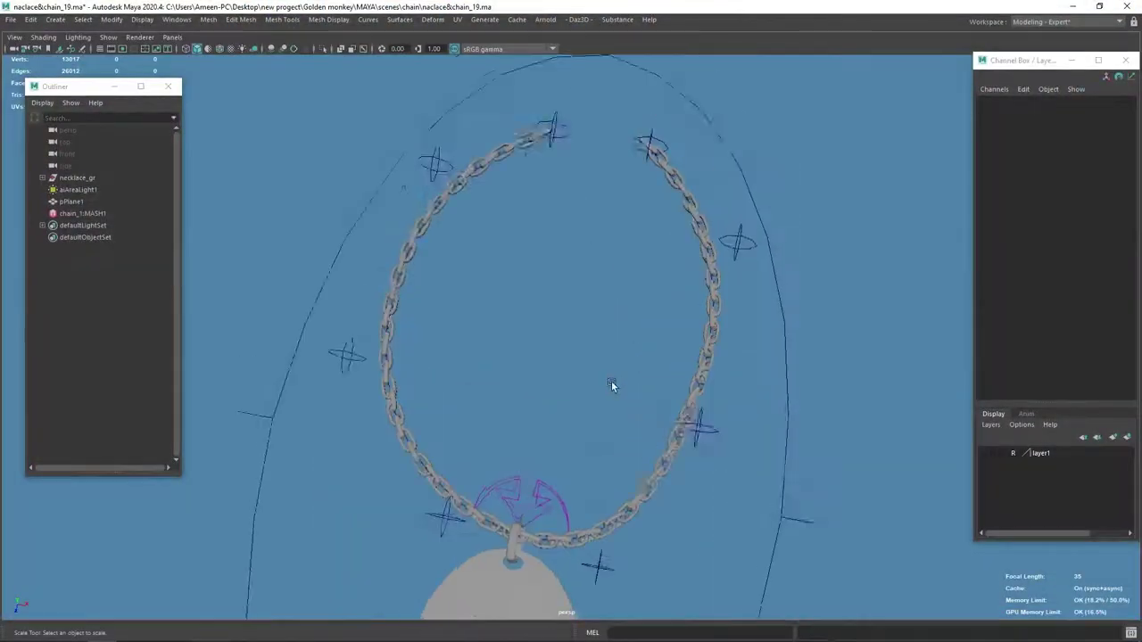
- Drag the necklace's curve control spheres to bend the chain into a heart shape
click(625, 133)
drag(625, 133, 573, 255)
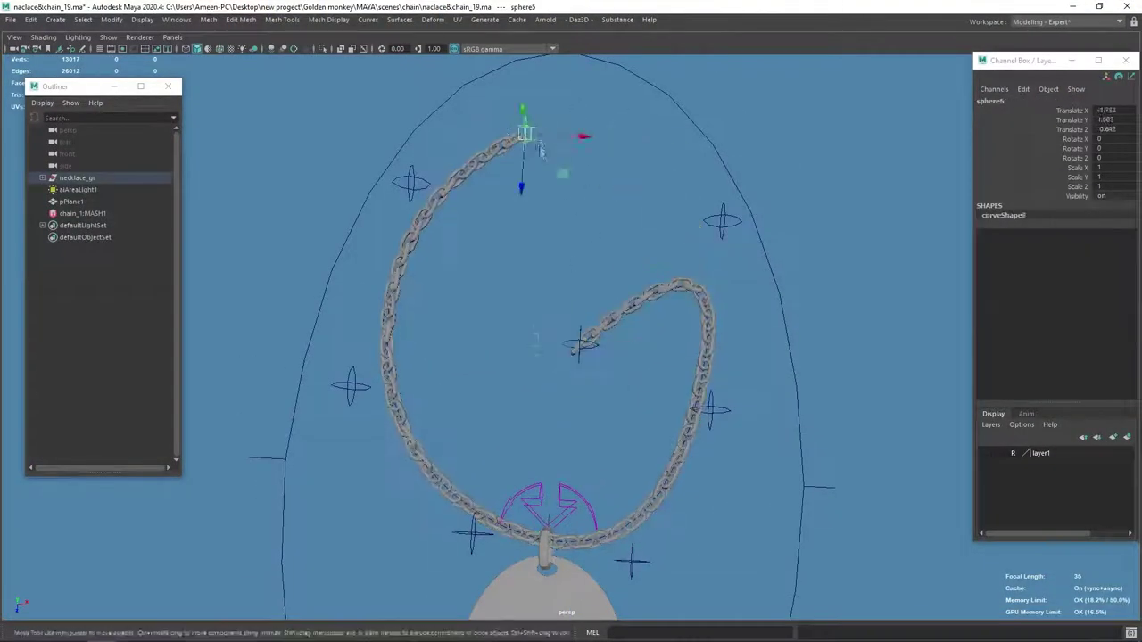
drag(522, 125, 520, 357)
drag(721, 200, 739, 247)
alt+middle_drag(740, 247, 739, 89)
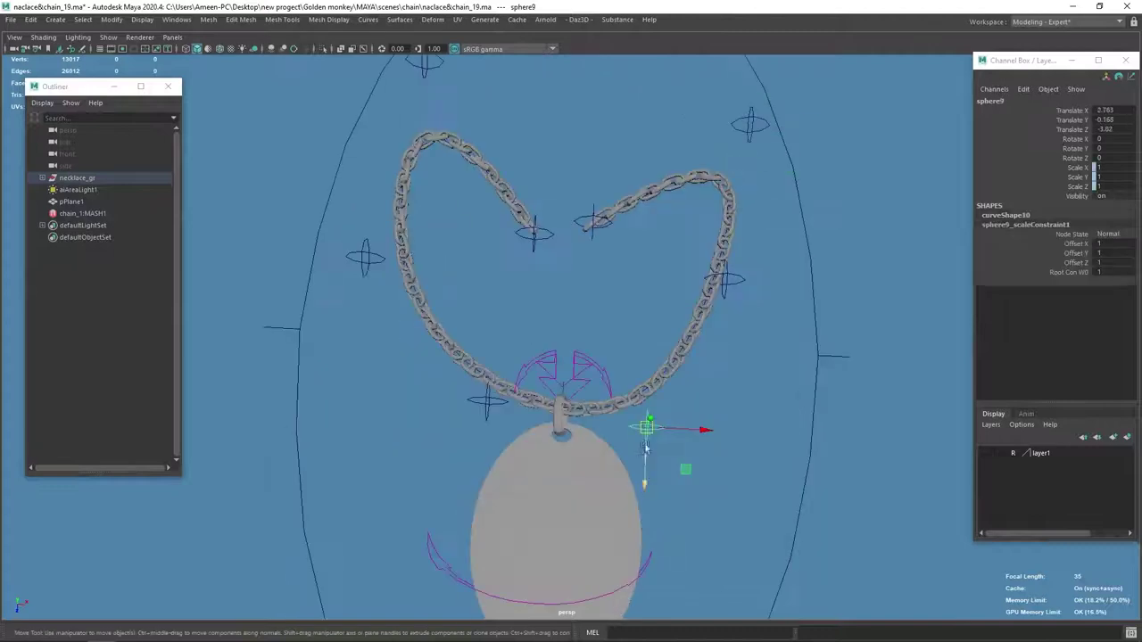
click(480, 402)
alt+drag(480, 401, 719, 383)
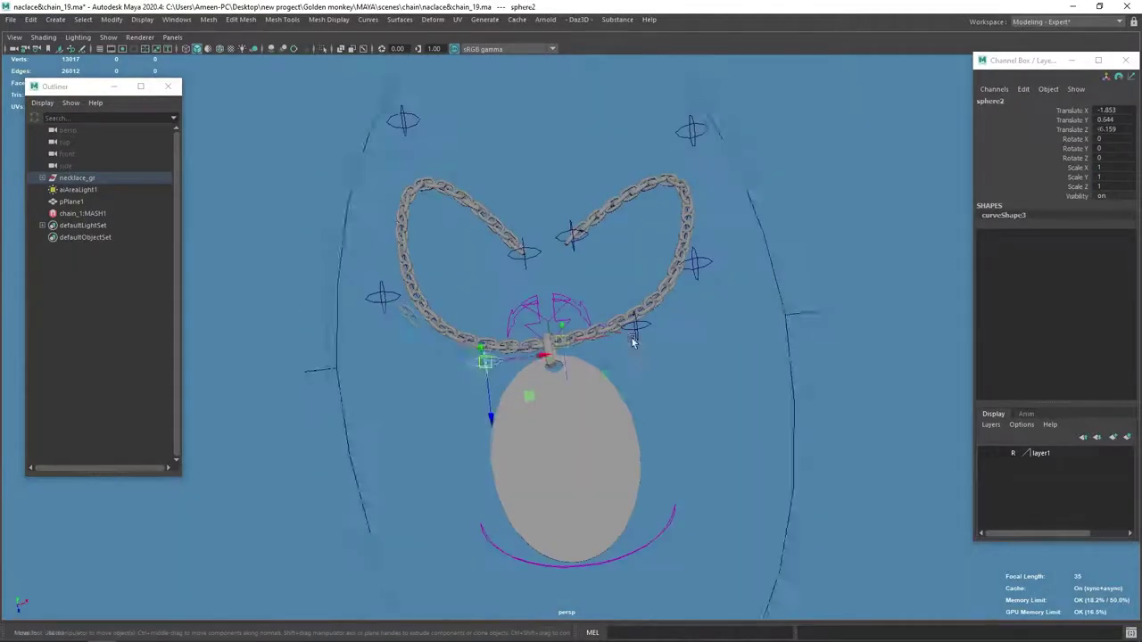
- Scale up the whole chain rig with the root_con control, with Chain Length at -5.6
click(719, 383)
key(r)
middle_drag(719, 384, 834, 399)
- Filter the Outliner for 'chain' and hide the chain_1:pTorus2 link mesh
click(90, 118)
text(chain)
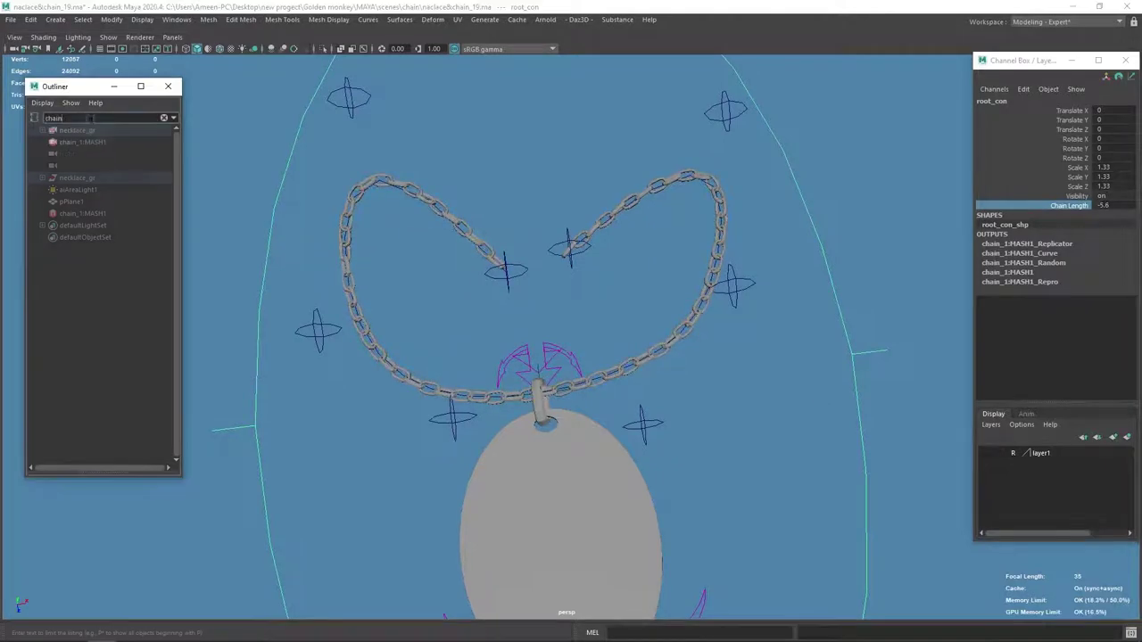
shift+click(42, 130)
click(98, 178)
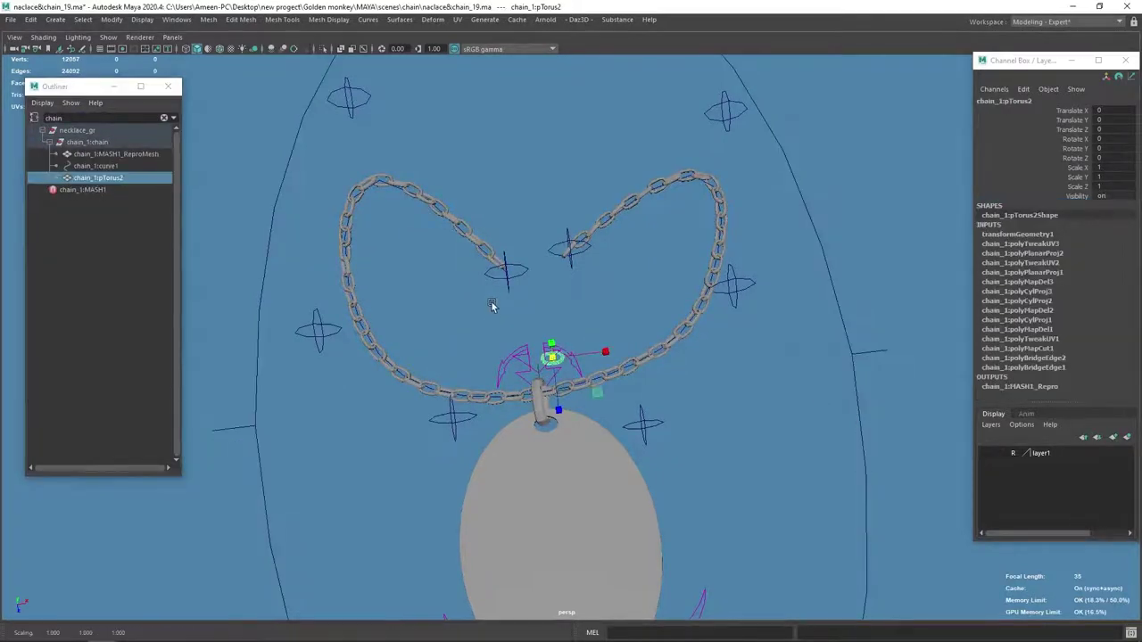
key(ctrl+h)
alt+drag(464, 312, 716, 384)
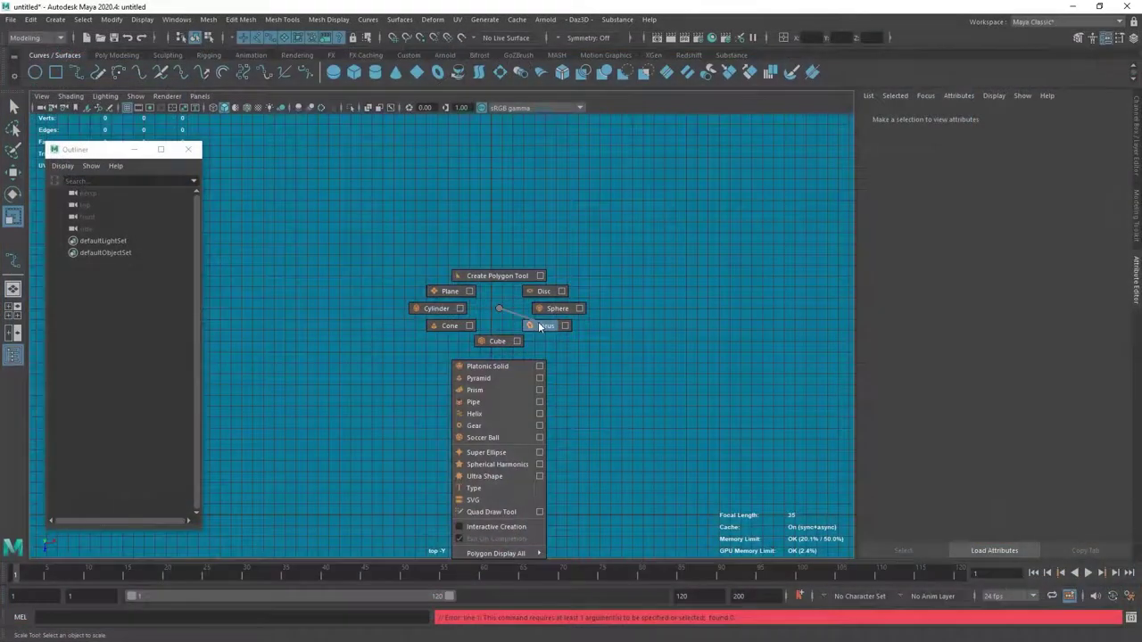
- Create a polygon torus, pTorus1, with 10 axis and 10 height subdivisions
click(539, 327)
key(f)
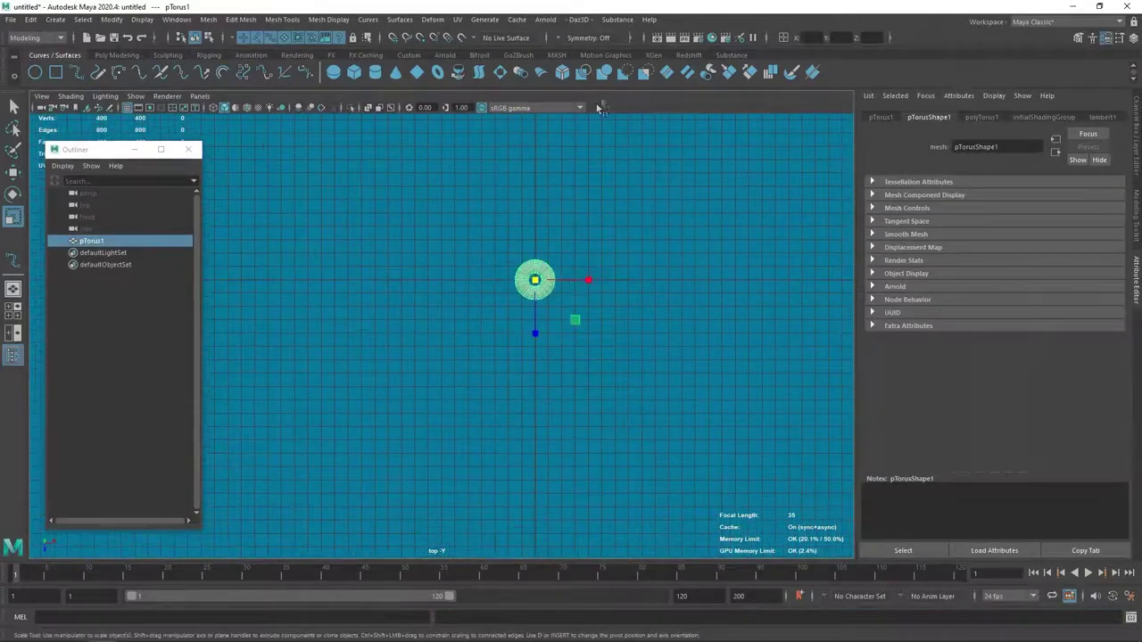
key(f)
alt+right_drag(579, 351, 653, 383)
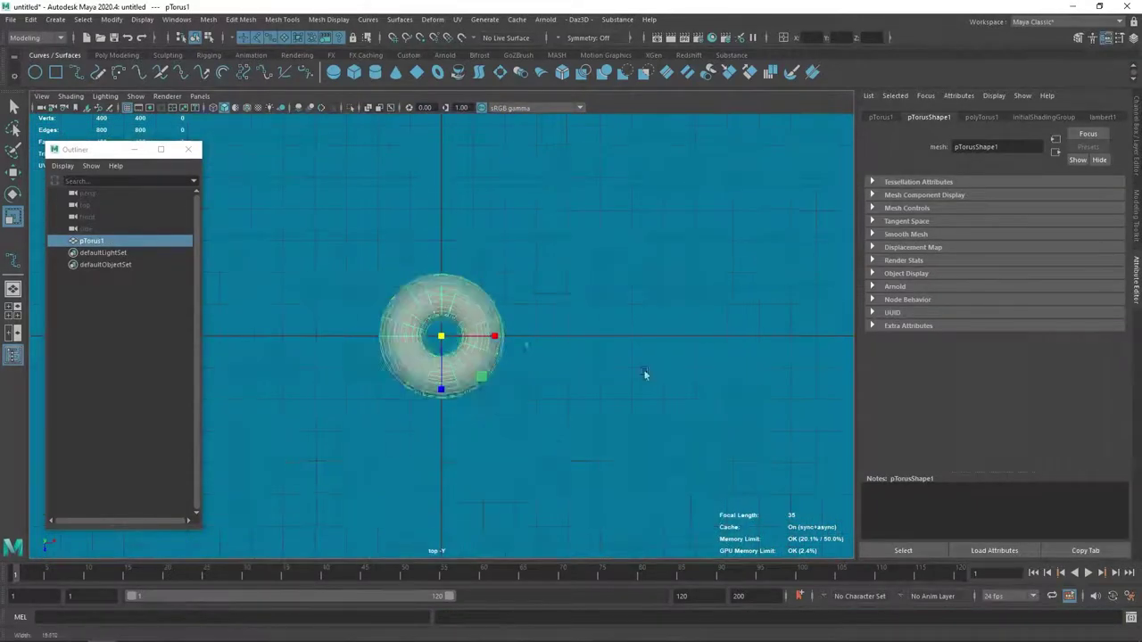
click(653, 384)
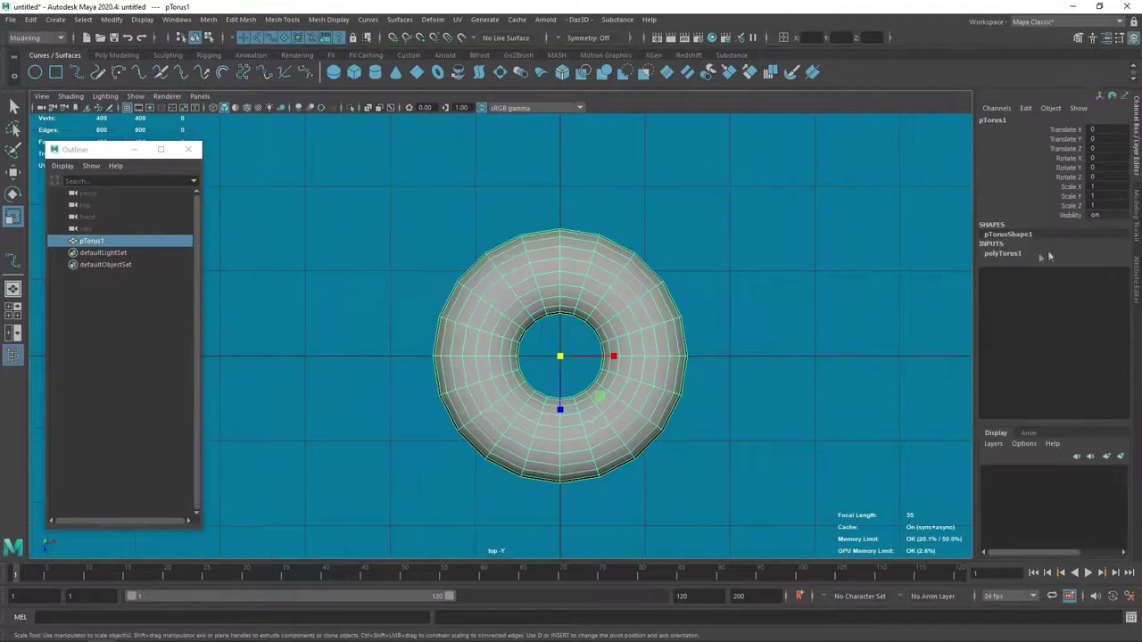
click(1013, 255)
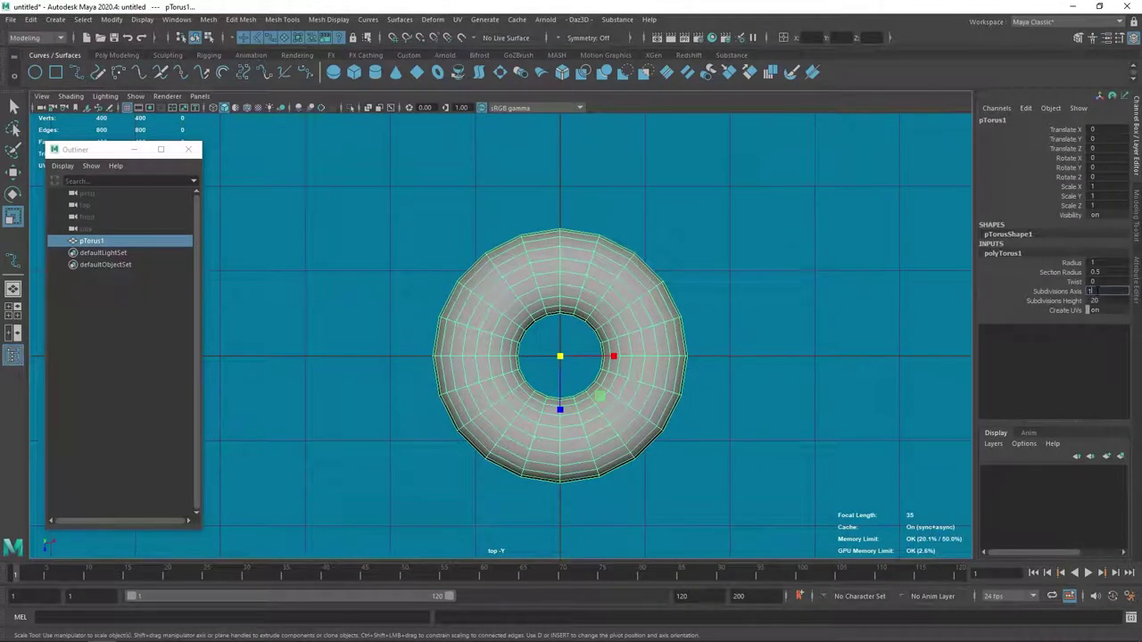
click(1102, 299)
text(10)
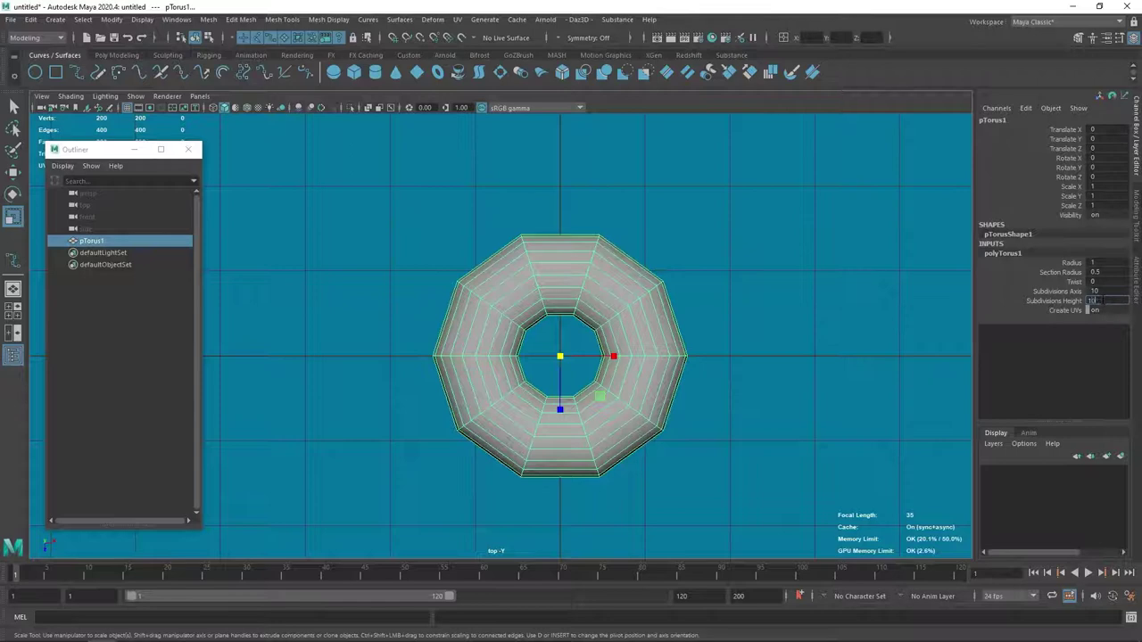
key(Return)
- Delete the torus's right-side faces, leaving a C-shaped half ring
right_click(770, 264)
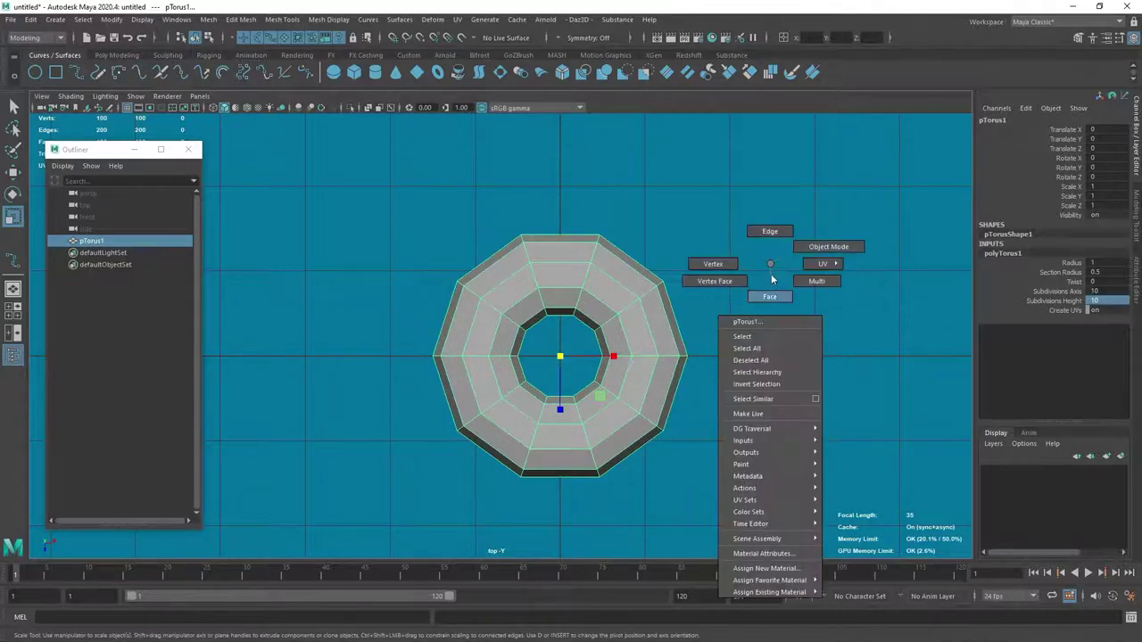
click(750, 284)
drag(616, 463, 617, 463)
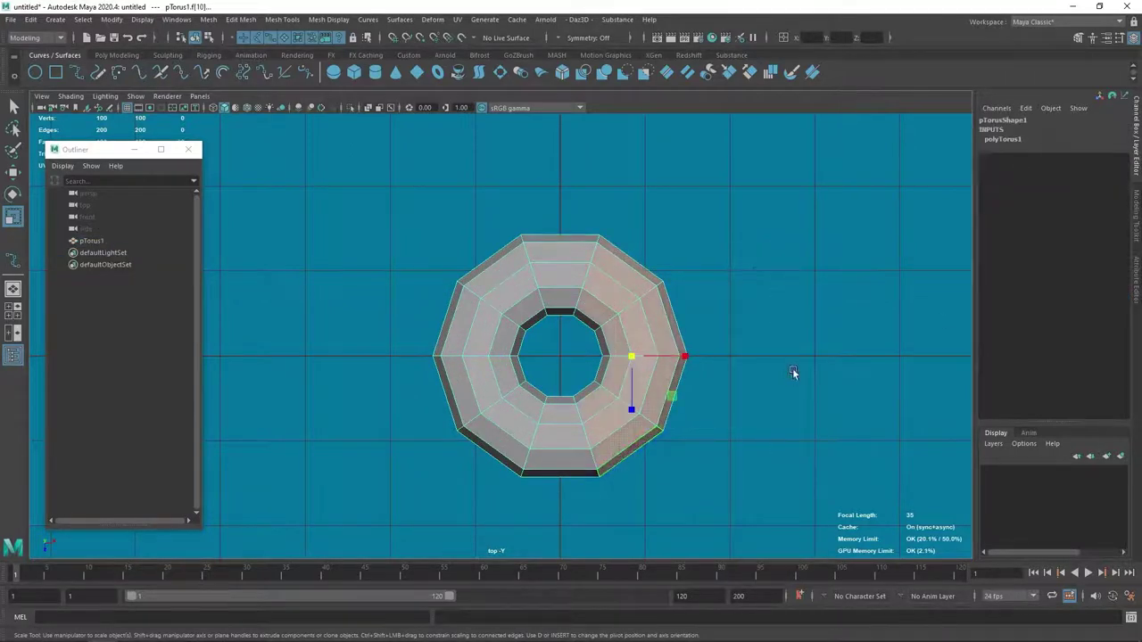
key(Delete)
drag(657, 312, 584, 388)
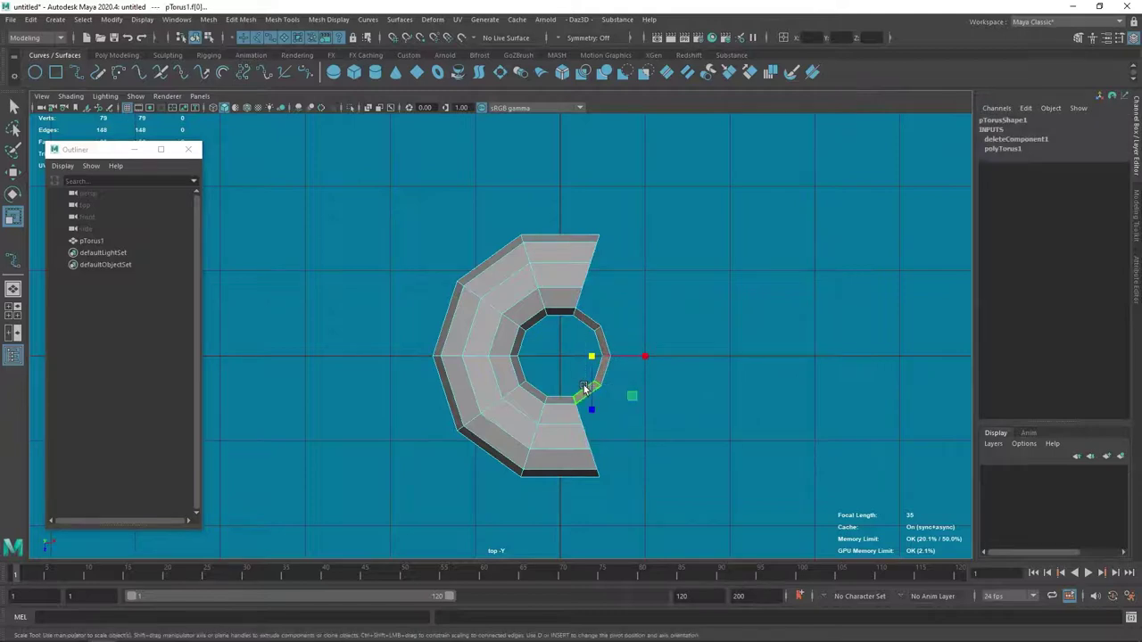
key(Delete)
- Move the C-shaped half to Translate X -0.707
right_drag(615, 315, 636, 334)
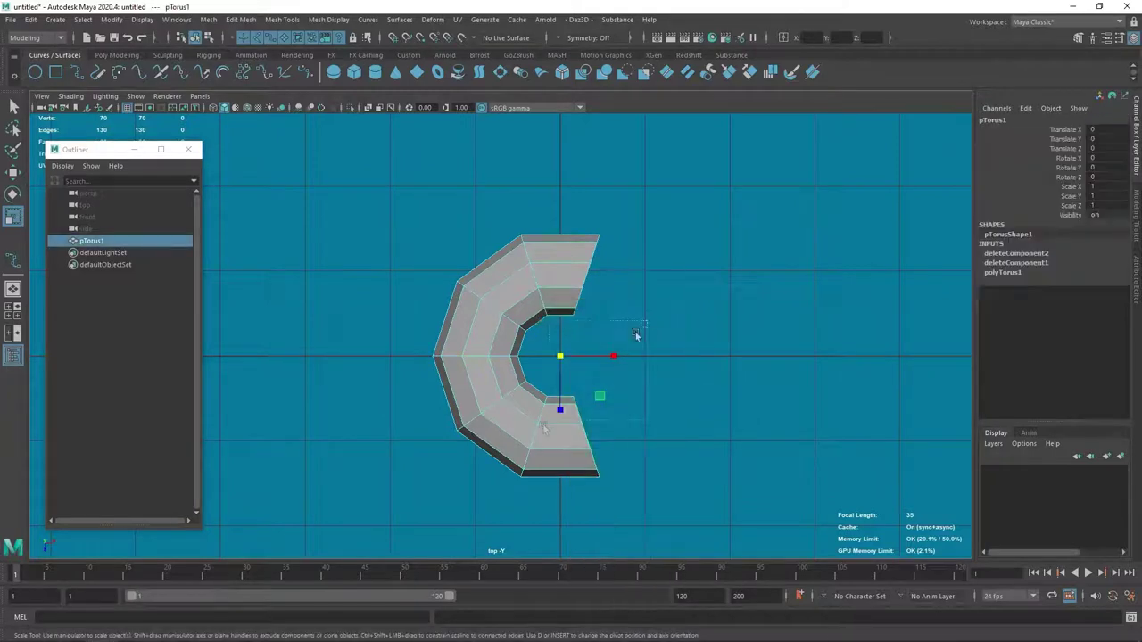
key(w)
drag(611, 357, 550, 358)
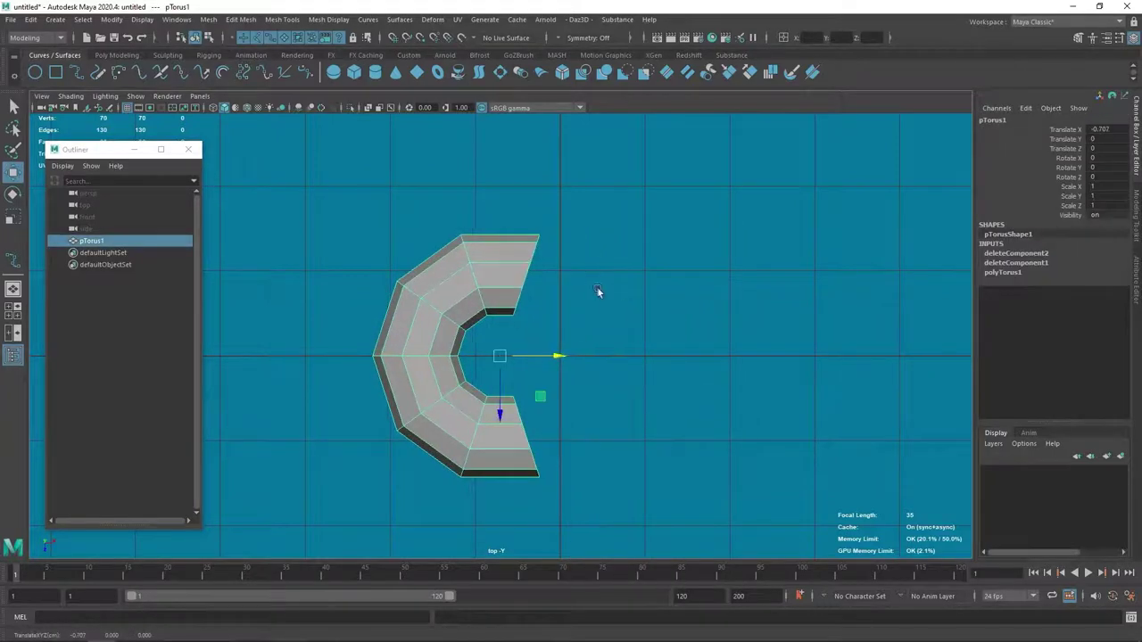
- Flatten the open-end vertices by scaling them to 0 in X
right_drag(596, 288, 561, 286)
drag(581, 214, 501, 357)
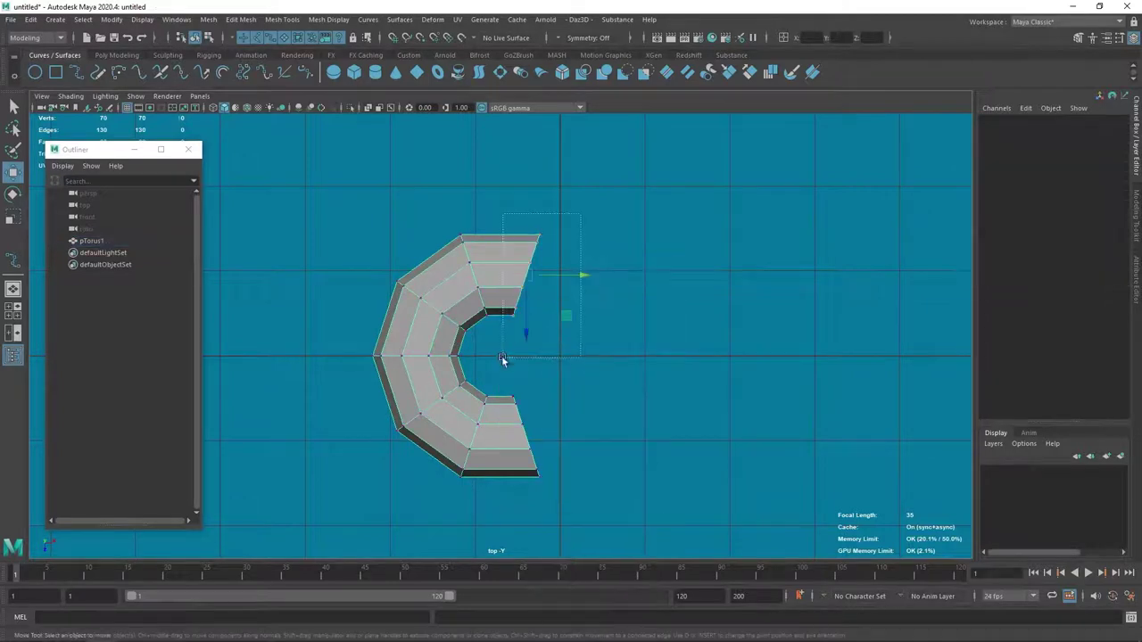
drag(570, 364, 502, 502)
key(e)
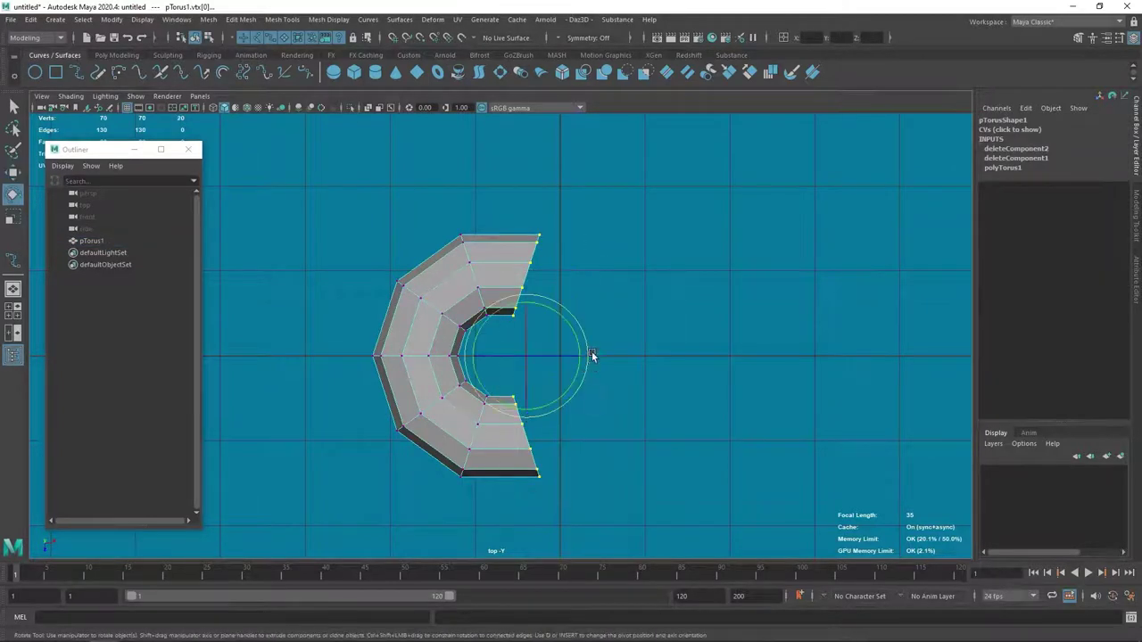
key(r)
drag(589, 357, 552, 356)
right_drag(620, 301, 683, 284)
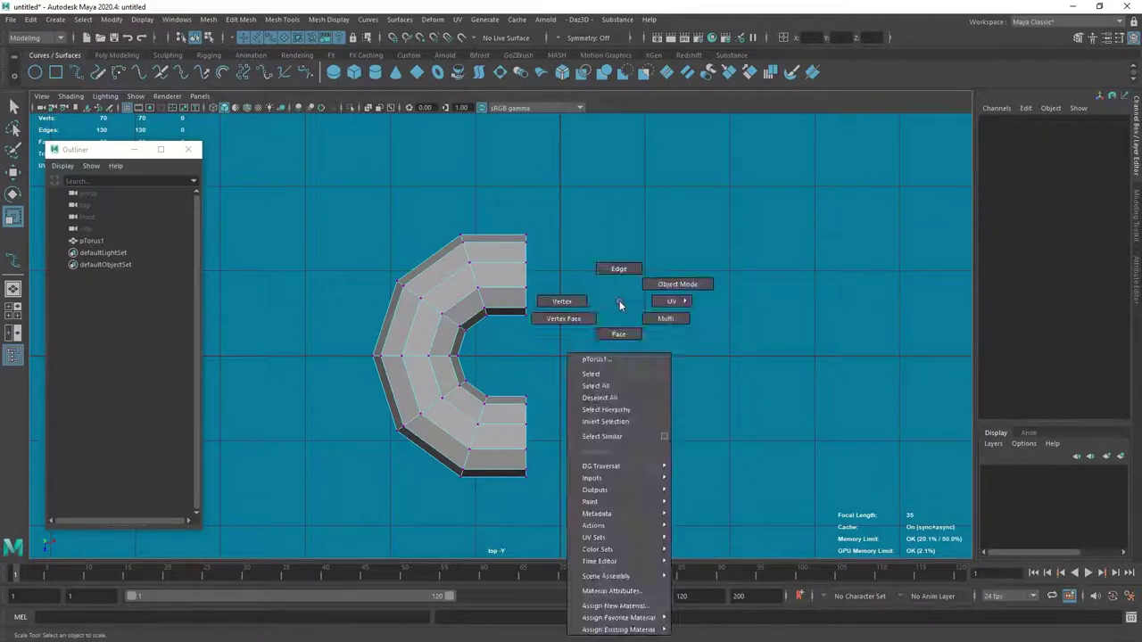
key(space)
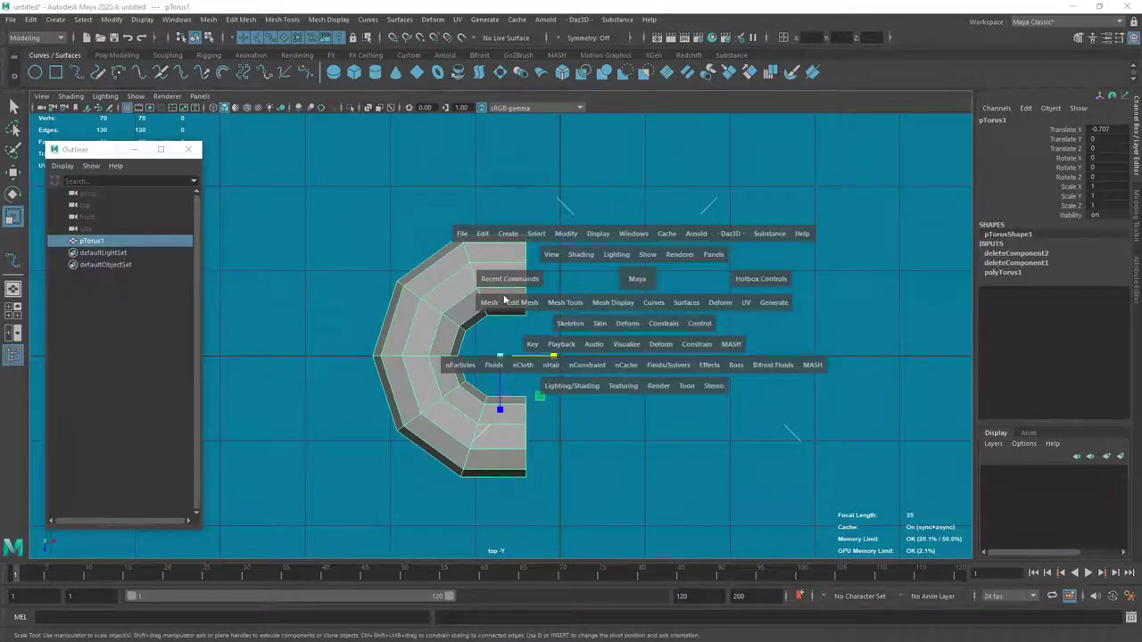
- Mirror the C-half along the X axis, without combining, so a second half faces it
click(489, 303)
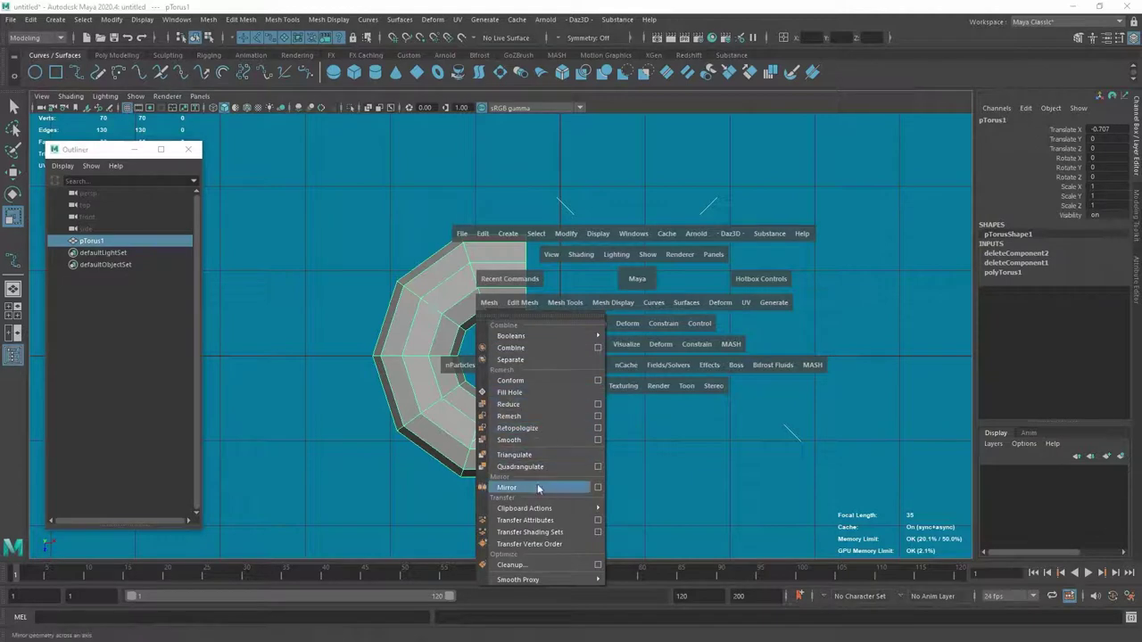
click(599, 487)
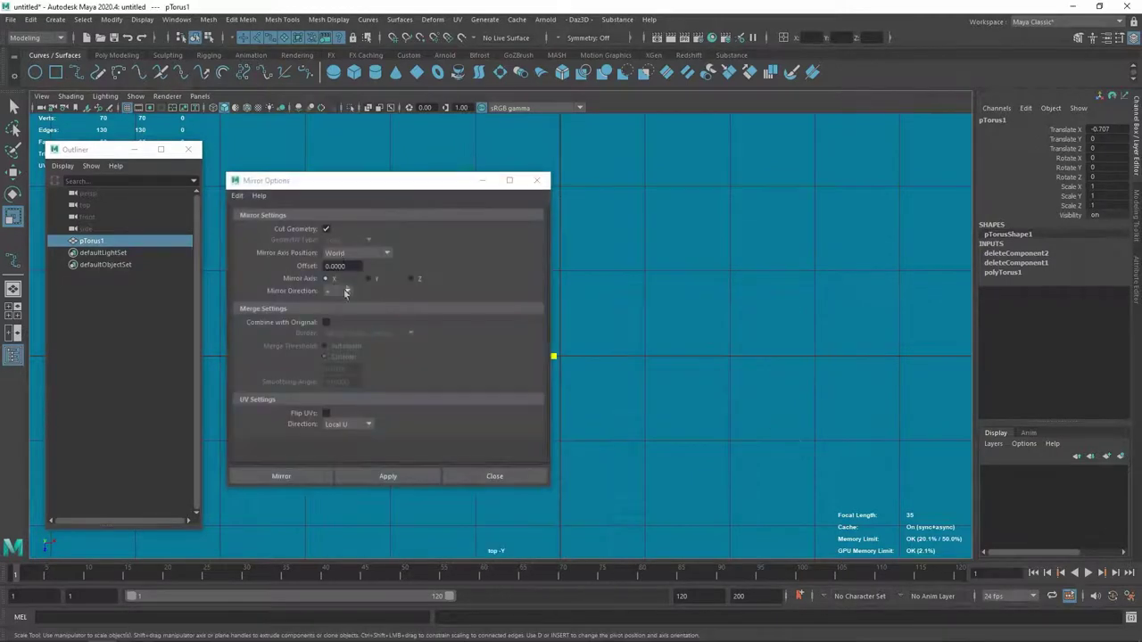
click(395, 475)
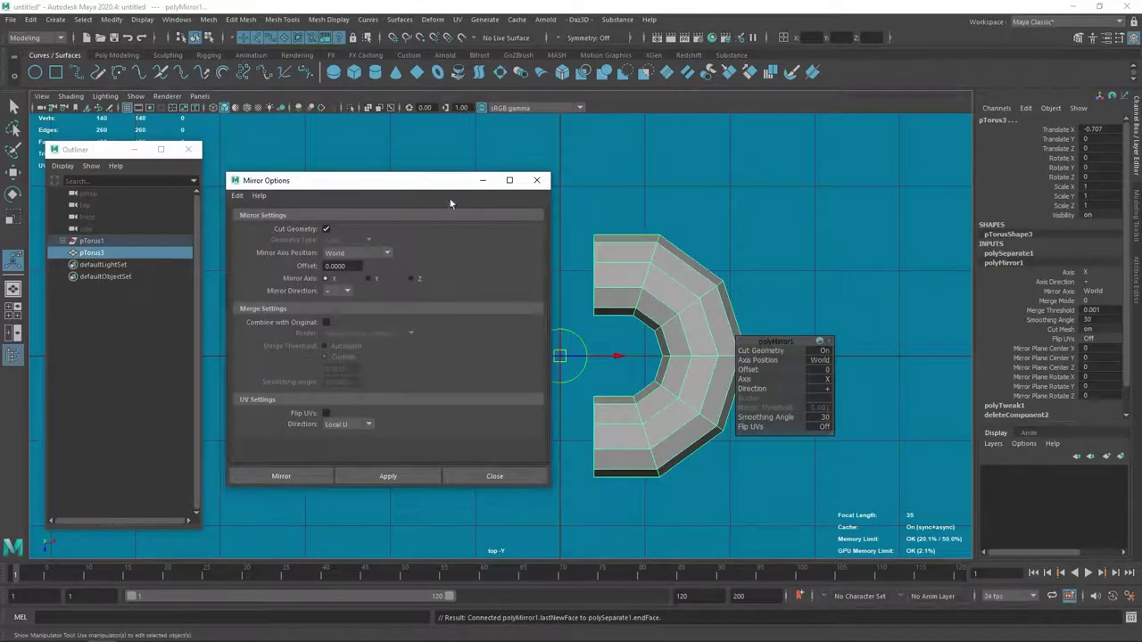
click(536, 180)
click(550, 253)
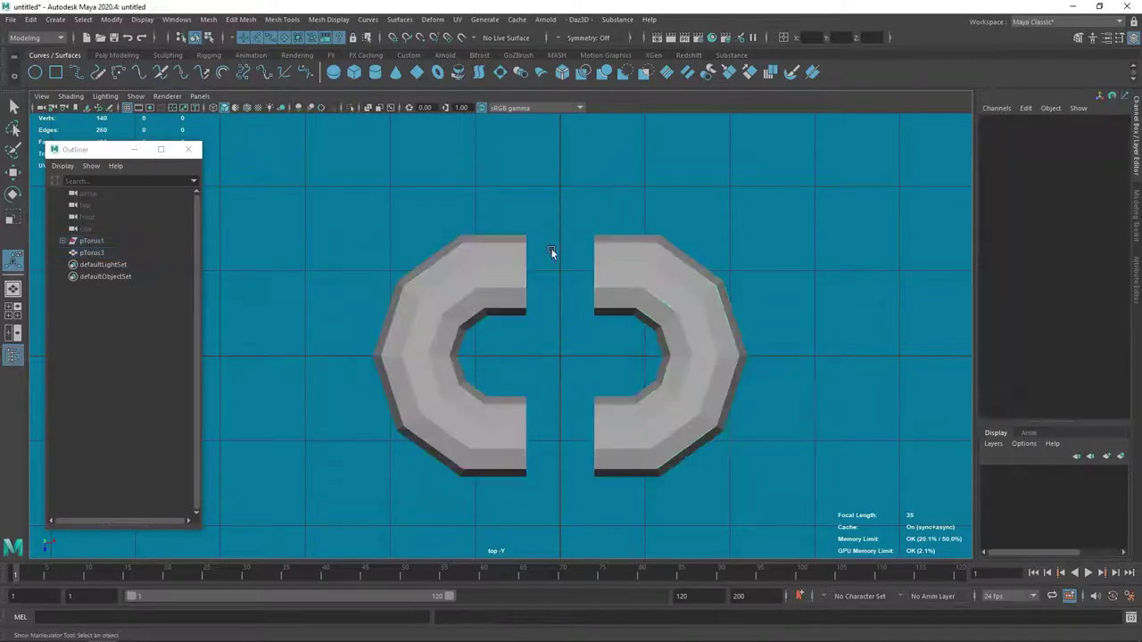
click(422, 362)
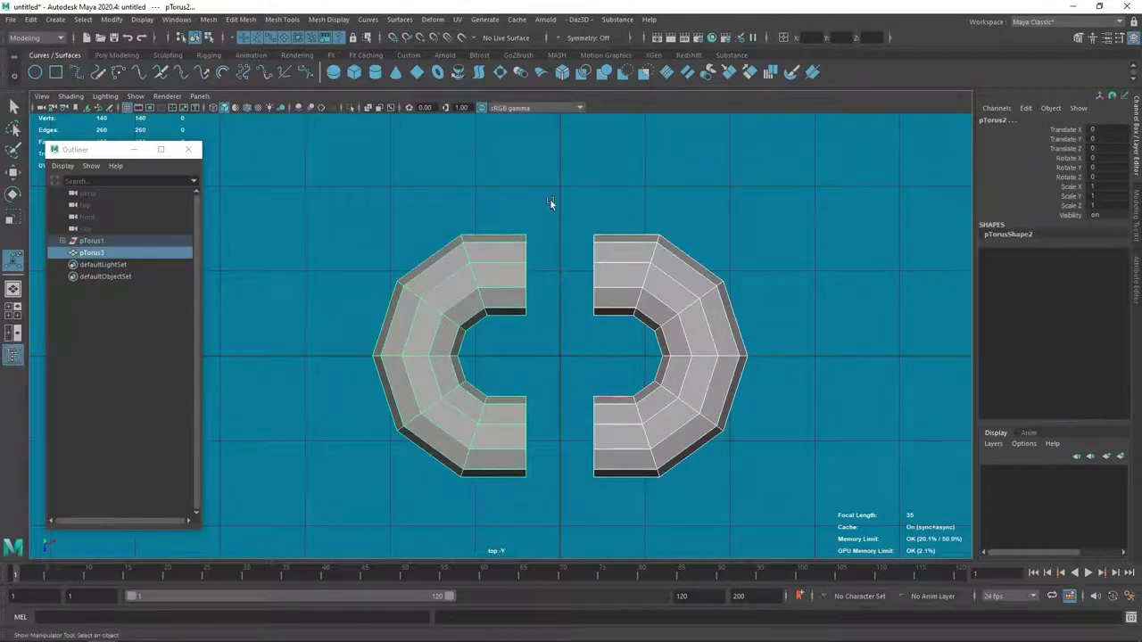
- Combine the pTorus2 and pTorus3 halves into one mesh
click(64, 242)
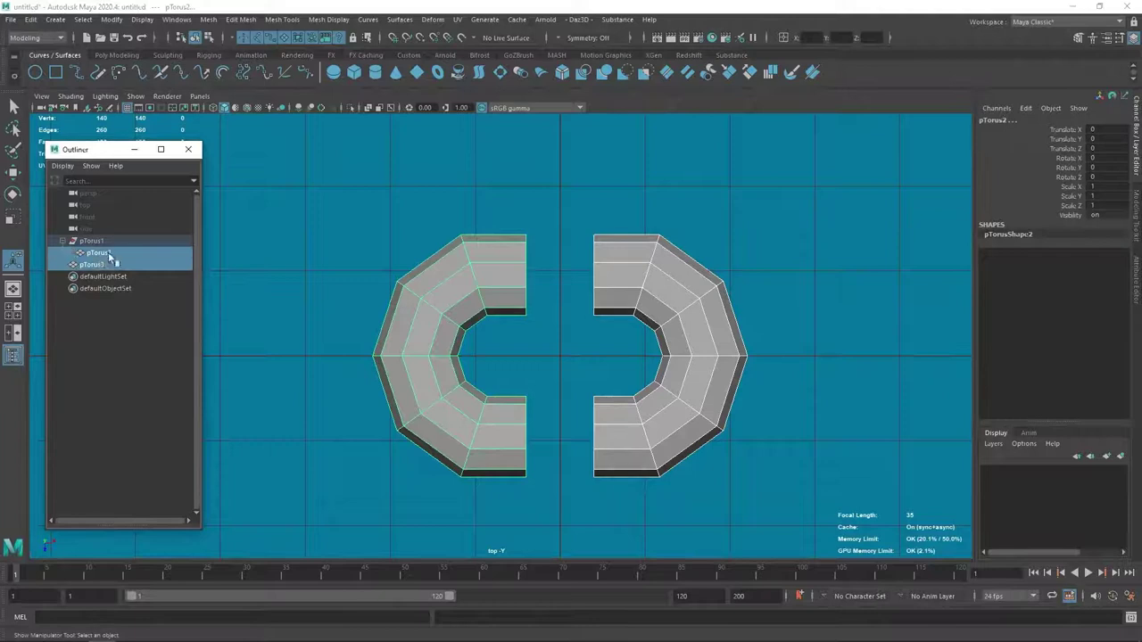
ctrl+click(98, 265)
key(space)
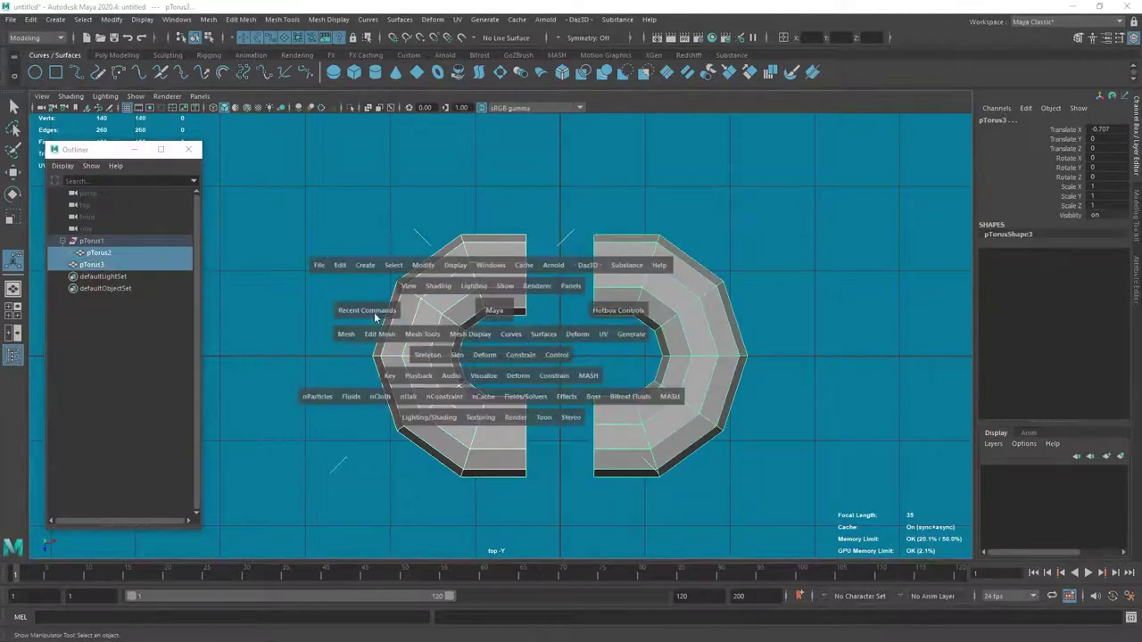
click(349, 337)
click(384, 380)
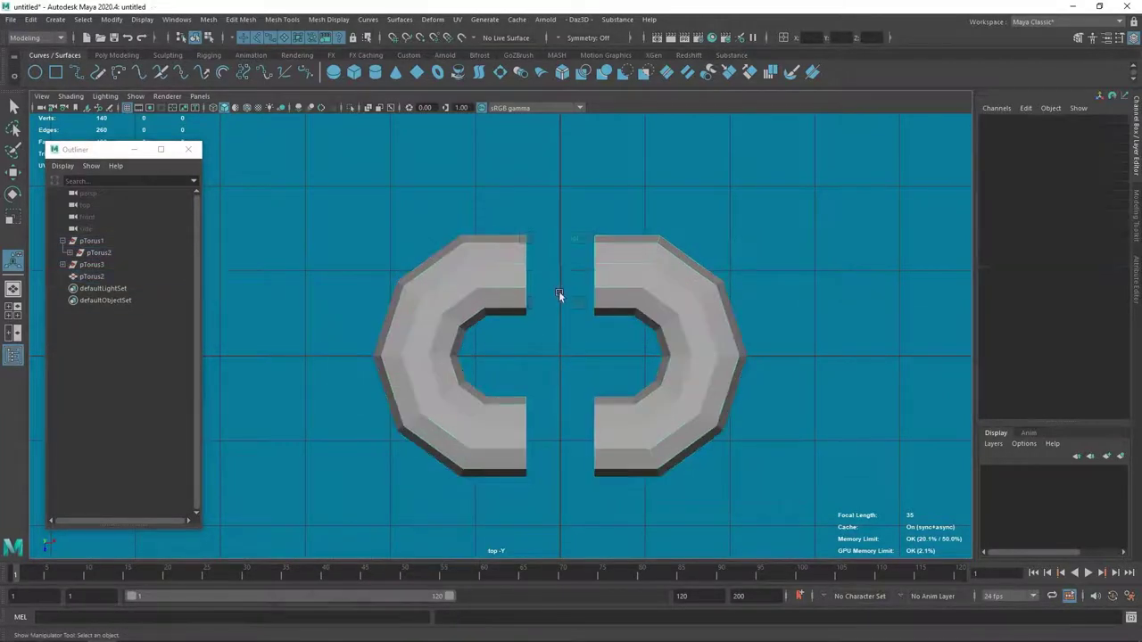
click(556, 303)
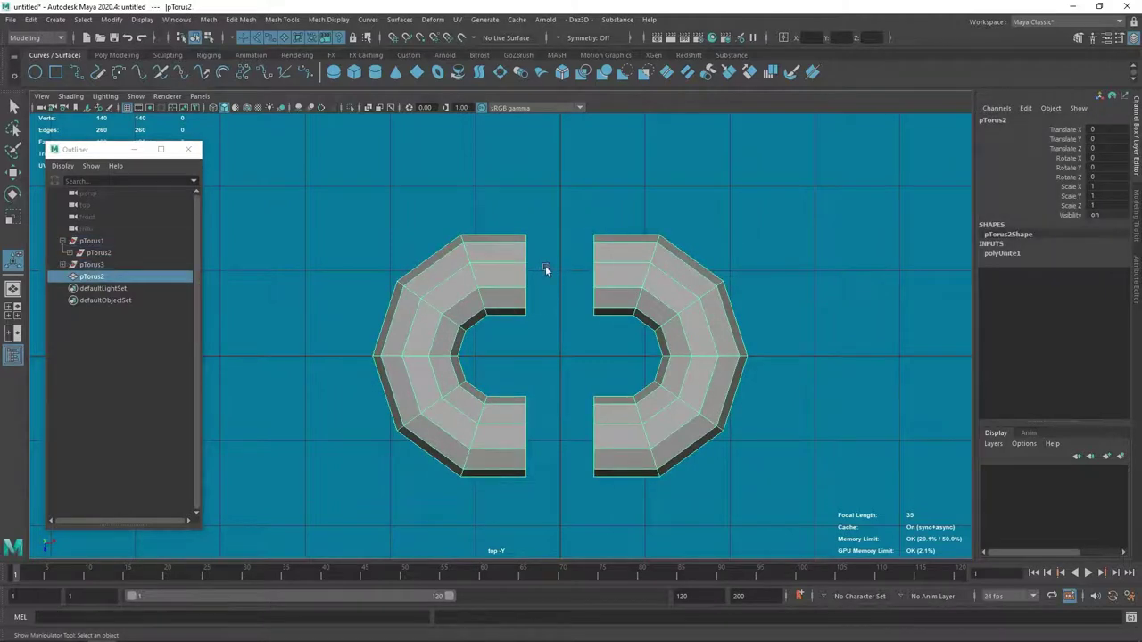
key(f)
- Bridge the top gap between the halves with 1 division
right_drag(556, 282, 555, 247)
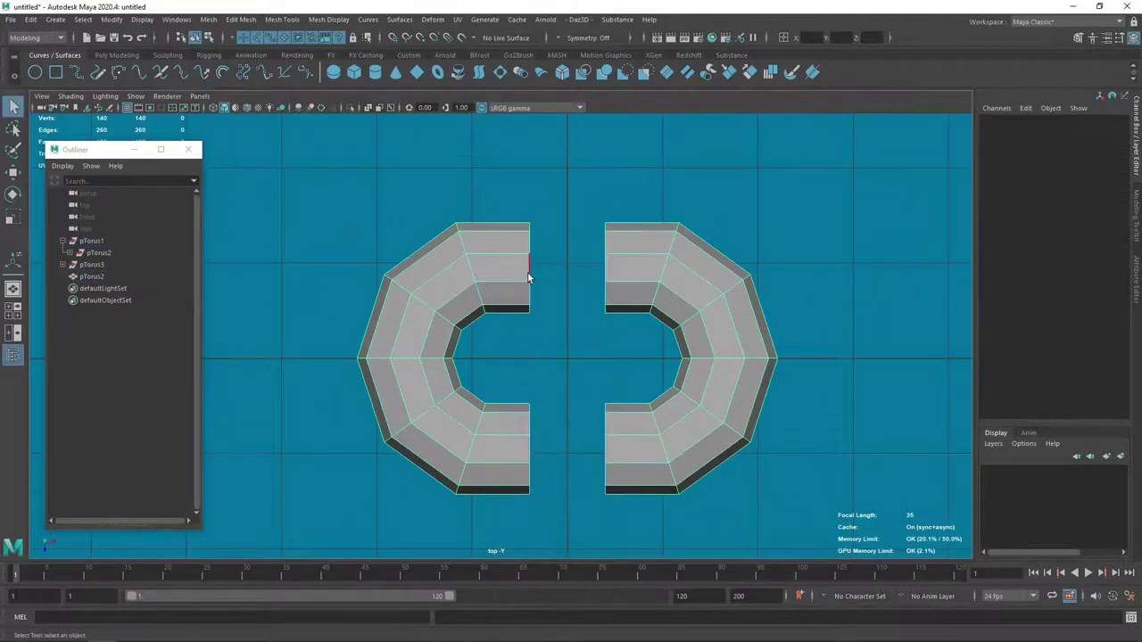
click(532, 274)
click(564, 266)
key(space)
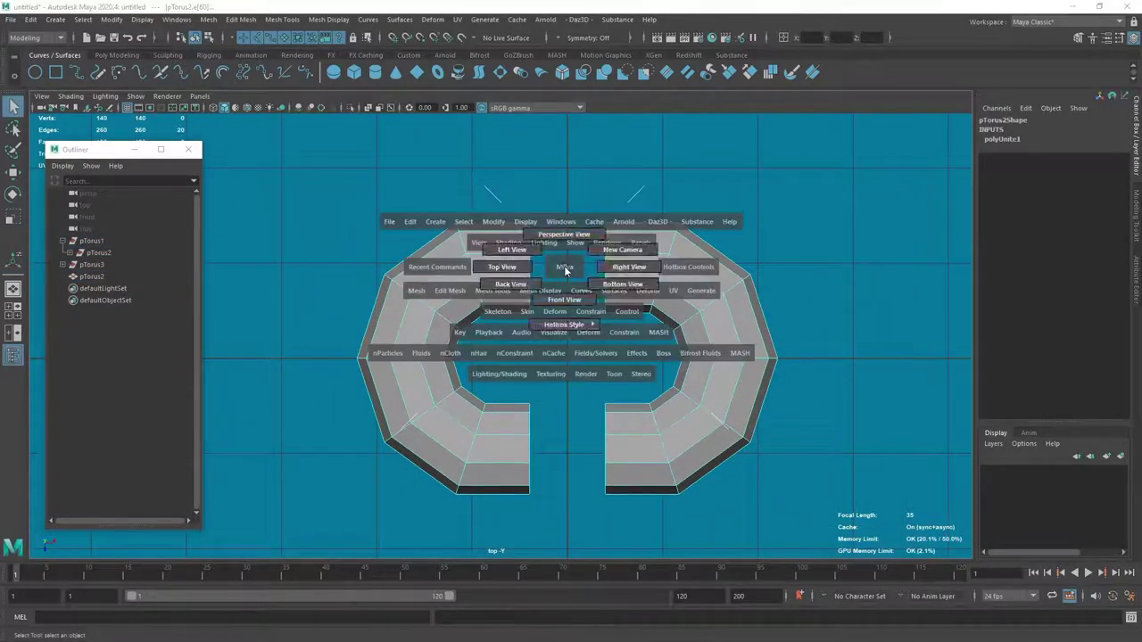
shift+right_drag(564, 266, 568, 411)
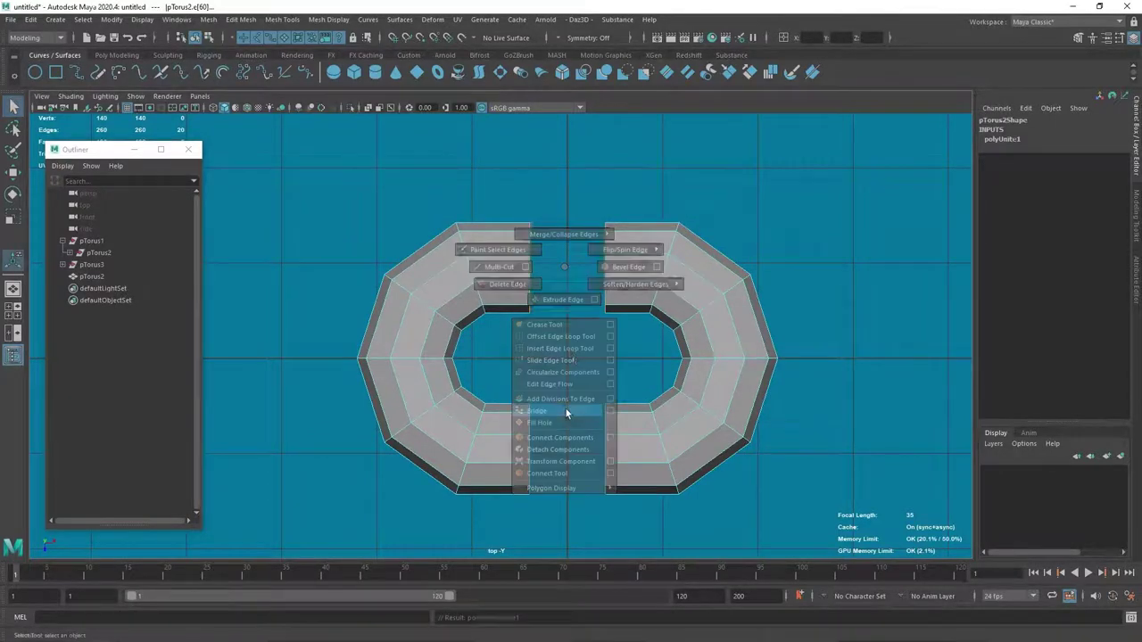
click(810, 352)
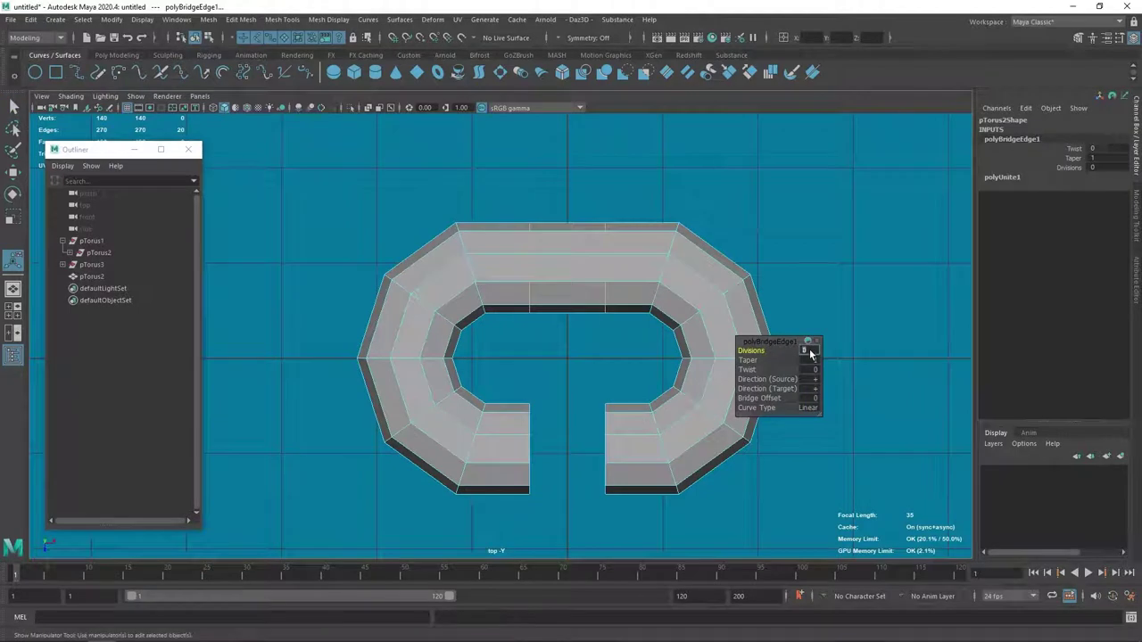
text(1)
key(Return)
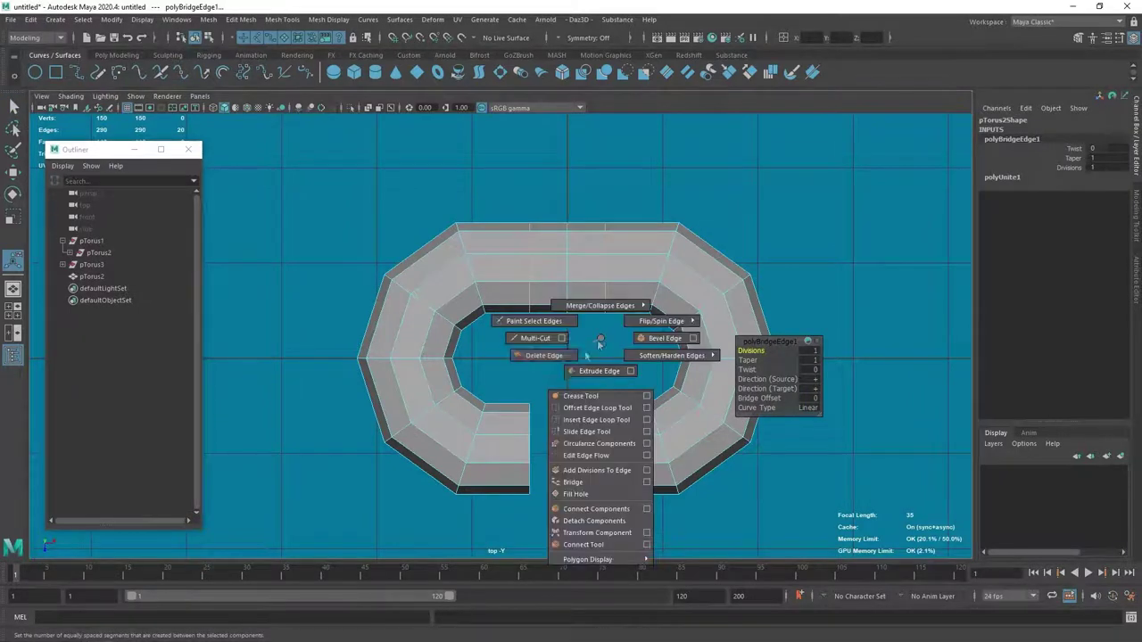
- Remove the extra edges and bridge the bottom gap with one division, closing the oval link
shift+right_drag(599, 340, 541, 363)
right_drag(588, 302, 586, 371)
key(q)
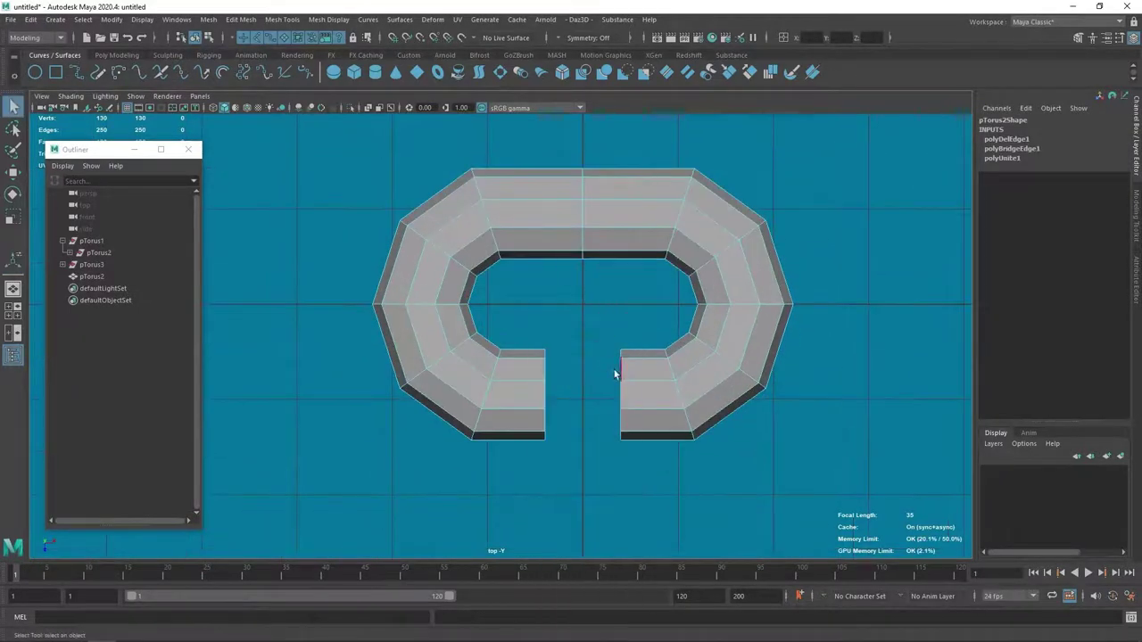
right_click(586, 301)
shift+right_drag(585, 301, 589, 392)
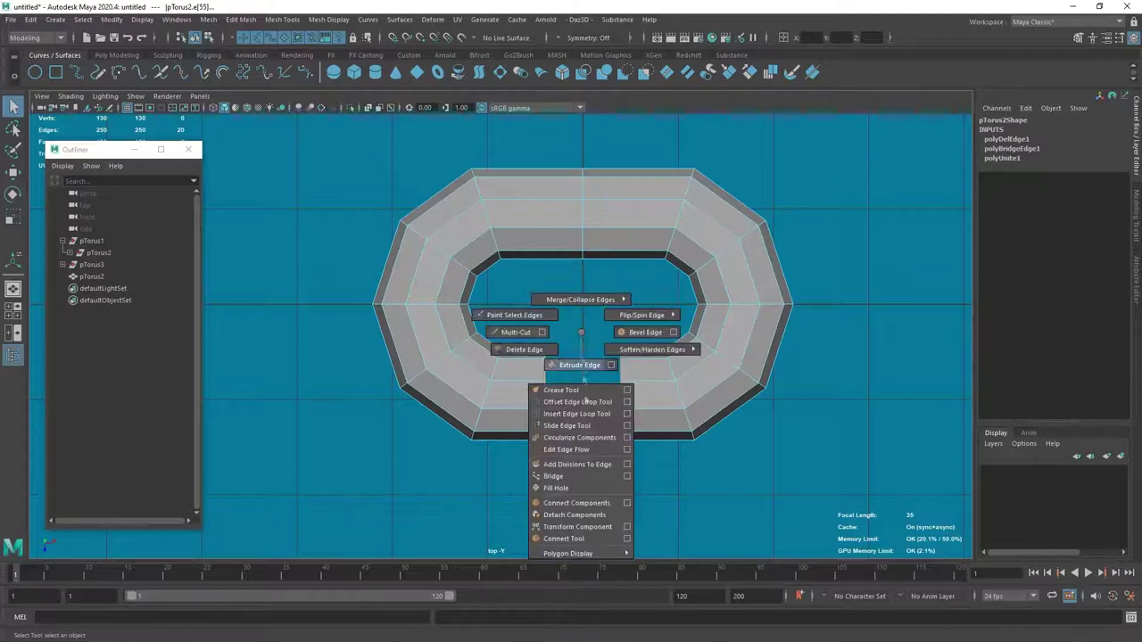
middle_drag(615, 350, 642, 349)
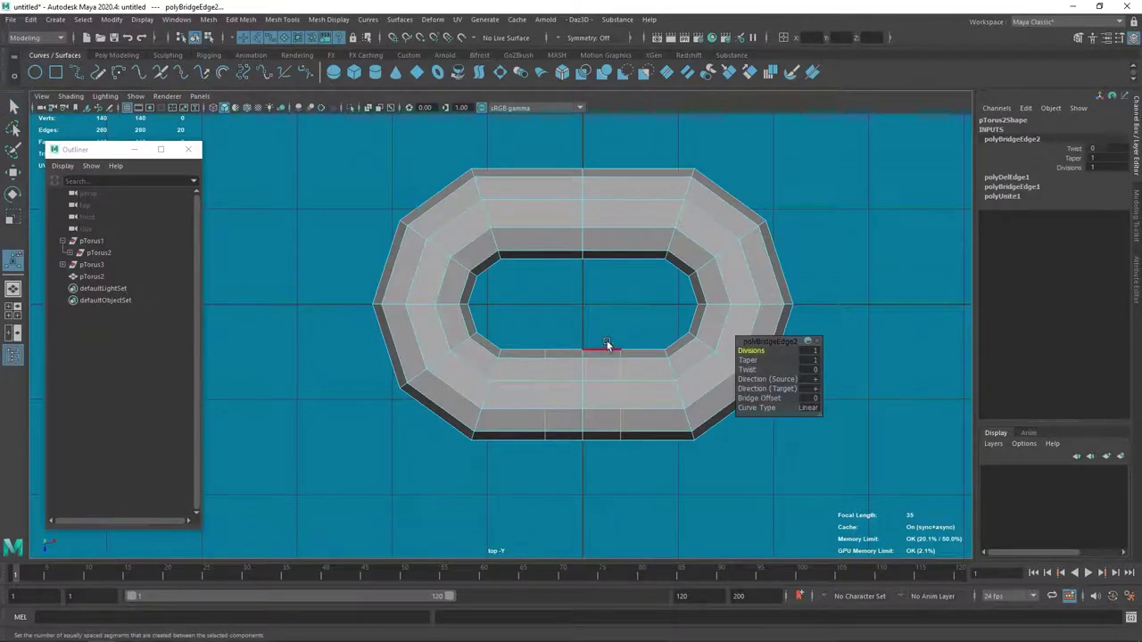
right_click(607, 302)
right_click(571, 308)
key(Escape)
scroll(676, 313, down, 5)
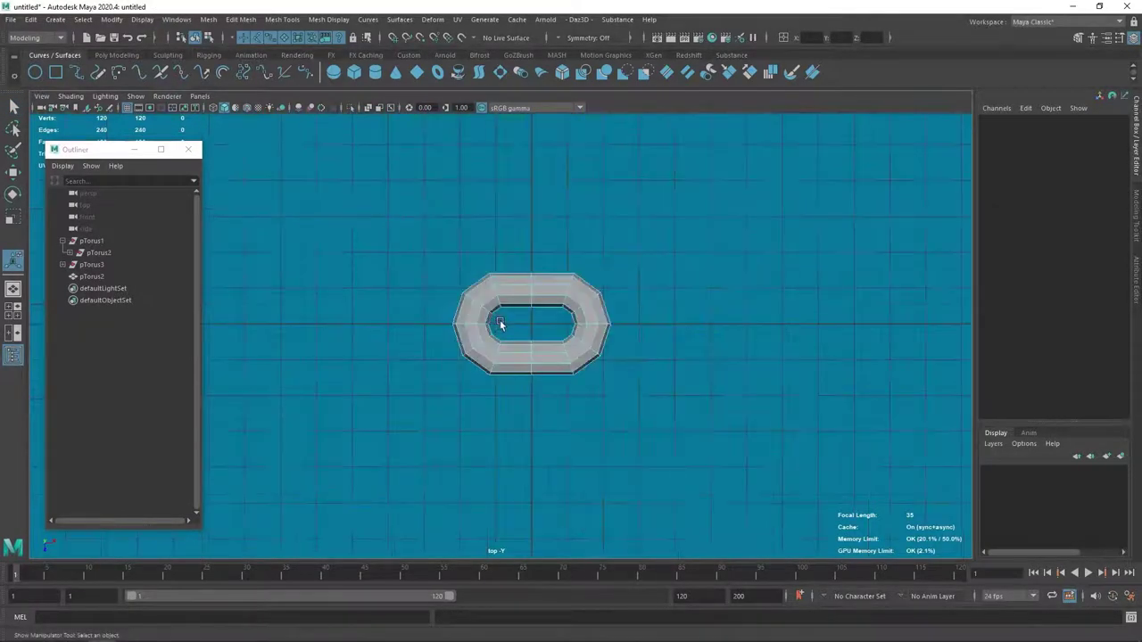
scroll(502, 321, up, 3)
key(3)
click(649, 440)
alt+drag(649, 439, 662, 405)
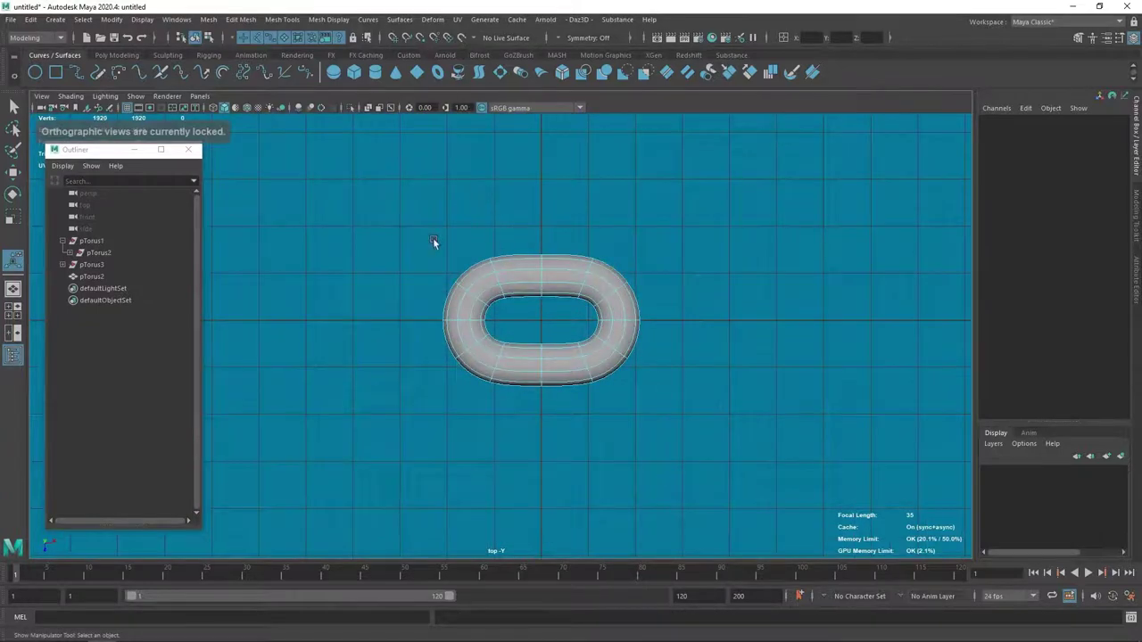
key(space)
mouse_move(548, 280)
mouse_down()
mouse_move(535, 301)
mouse_move(703, 312)
mouse_move(736, 328)
mouse_up()
click(168, 96)
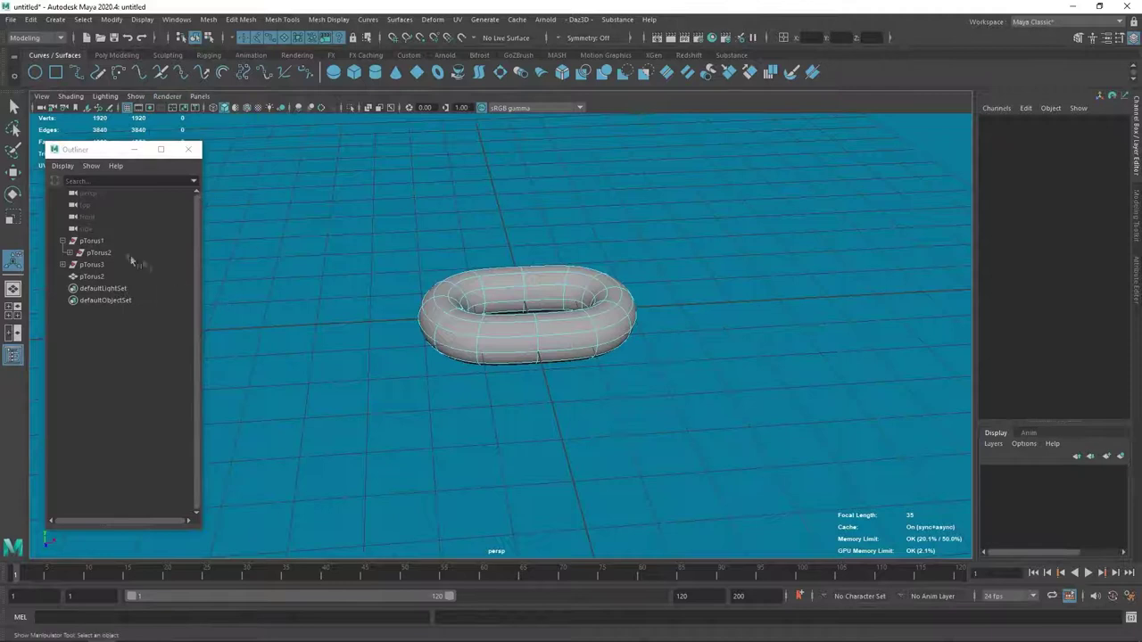
click(104, 277)
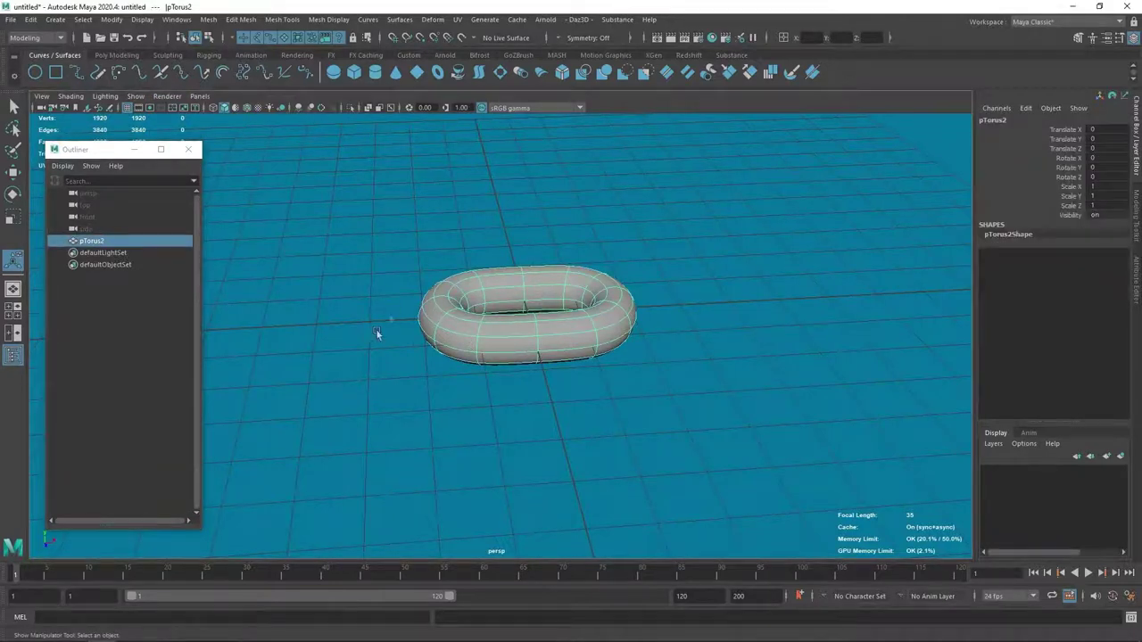
click(362, 389)
alt+drag(362, 389, 755, 378)
key(space)
click(535, 362)
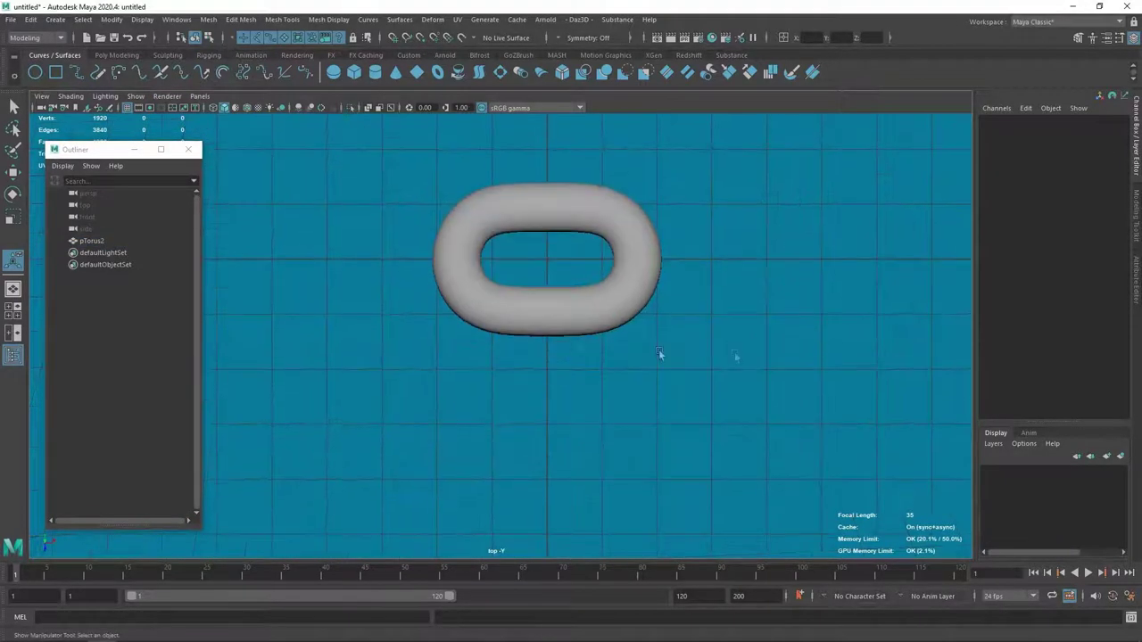
click(670, 375)
- Scale the oval link slightly narrower and shorter
key(r)
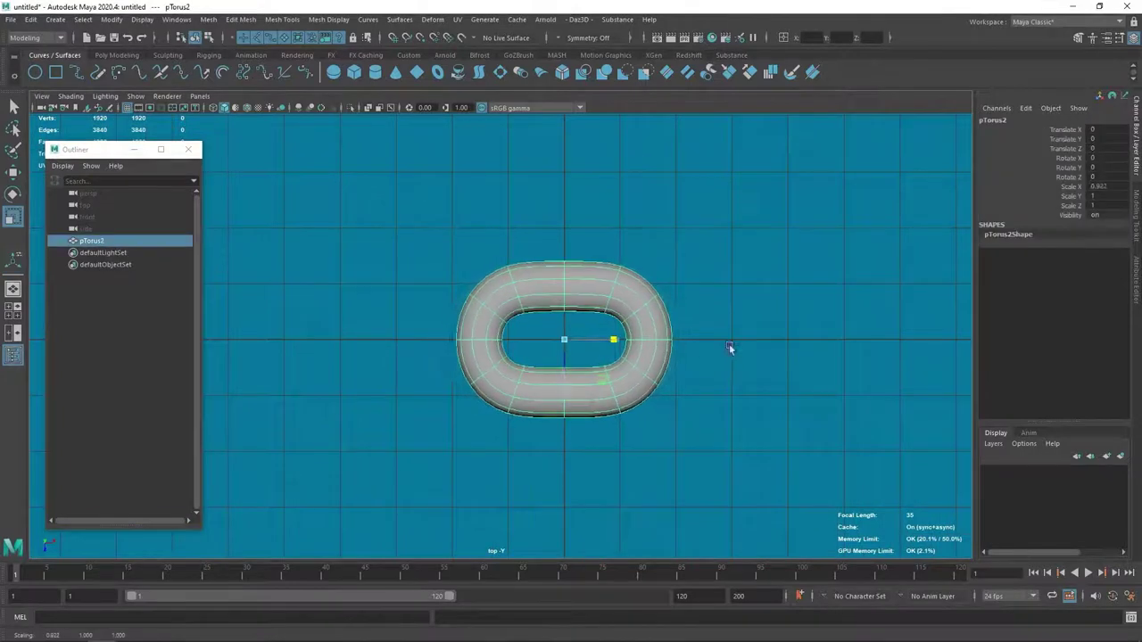
drag(616, 334, 609, 334)
drag(564, 393, 567, 382)
click(732, 323)
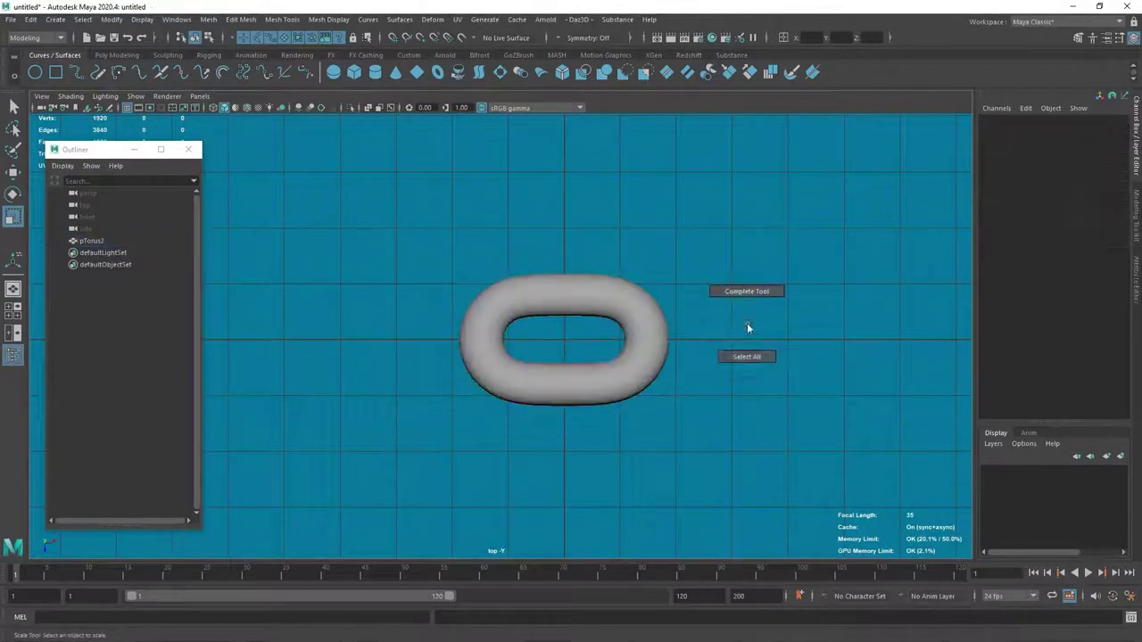
key(ctrl+z)
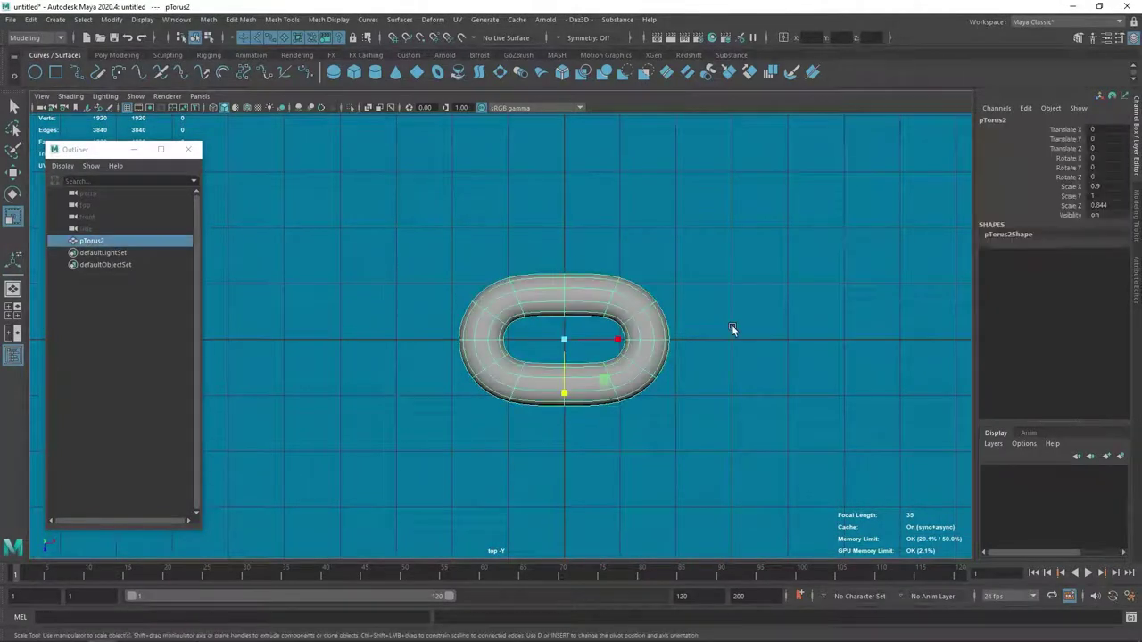
- Freeze the link's scale channels and rename pTorus2 to chain
drag(1067, 187, 1071, 201)
right_click(1071, 201)
mouse_move(1019, 406)
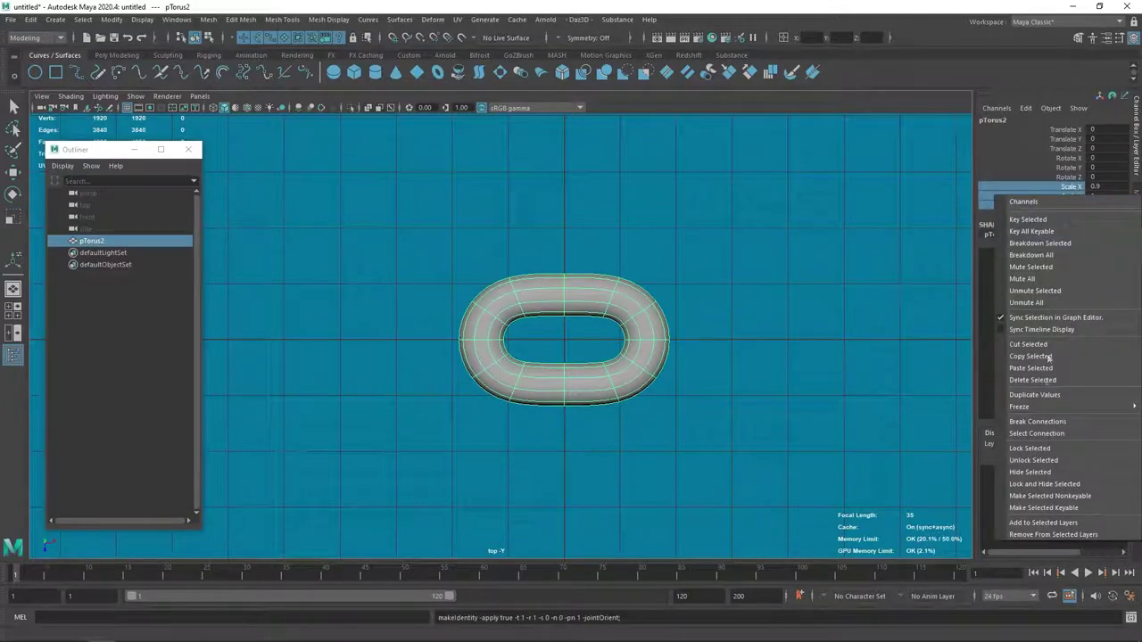
click(935, 431)
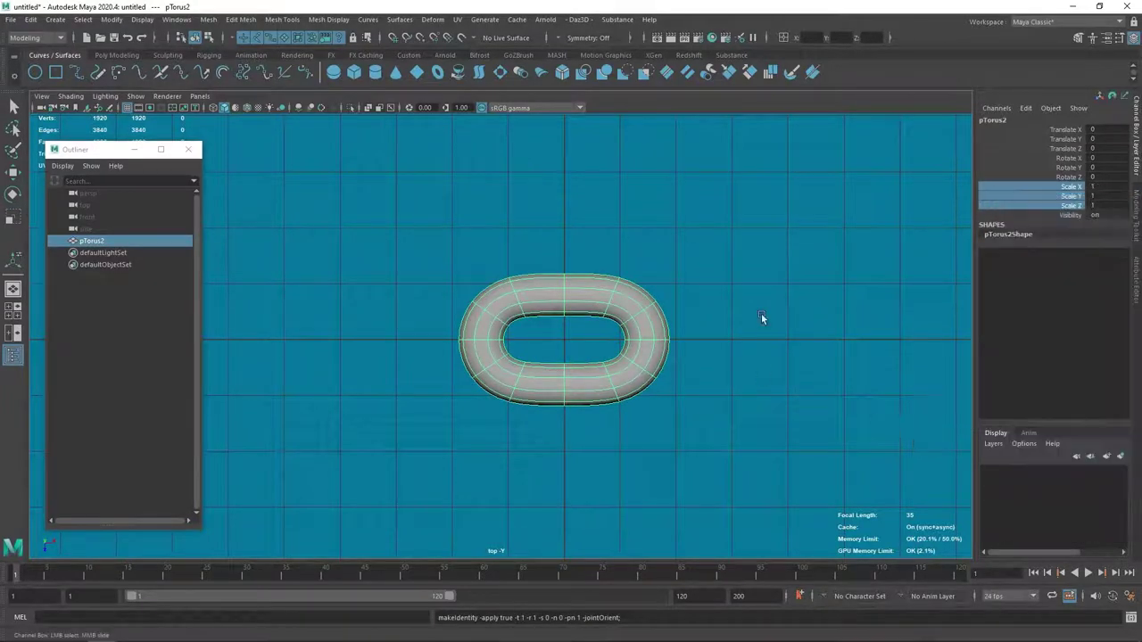
click(714, 307)
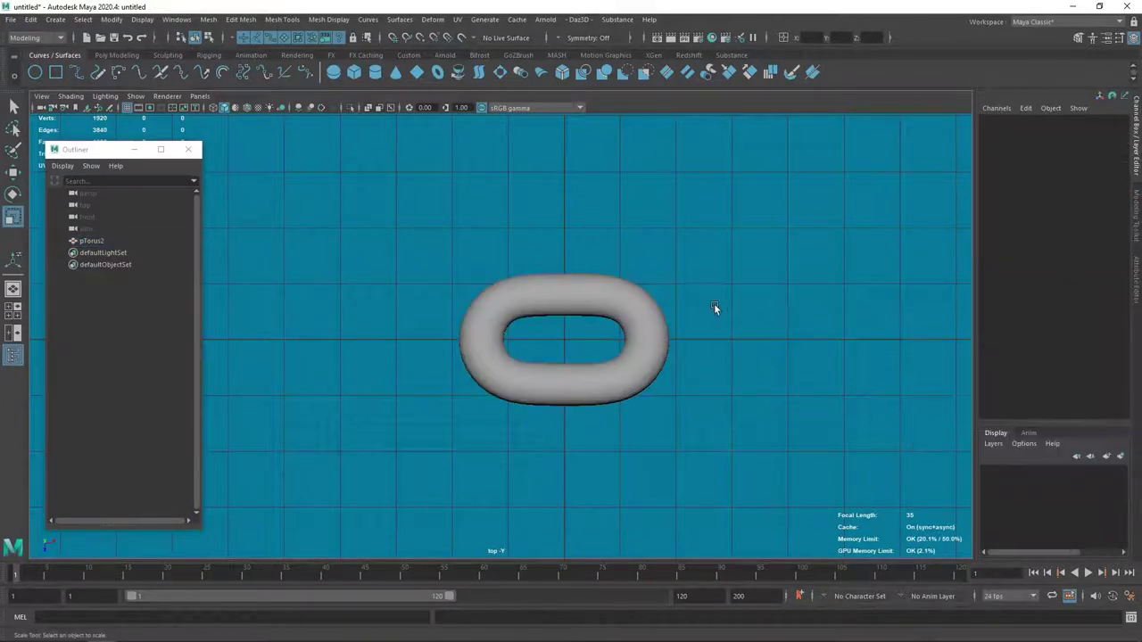
double_click(124, 241)
text(chain)
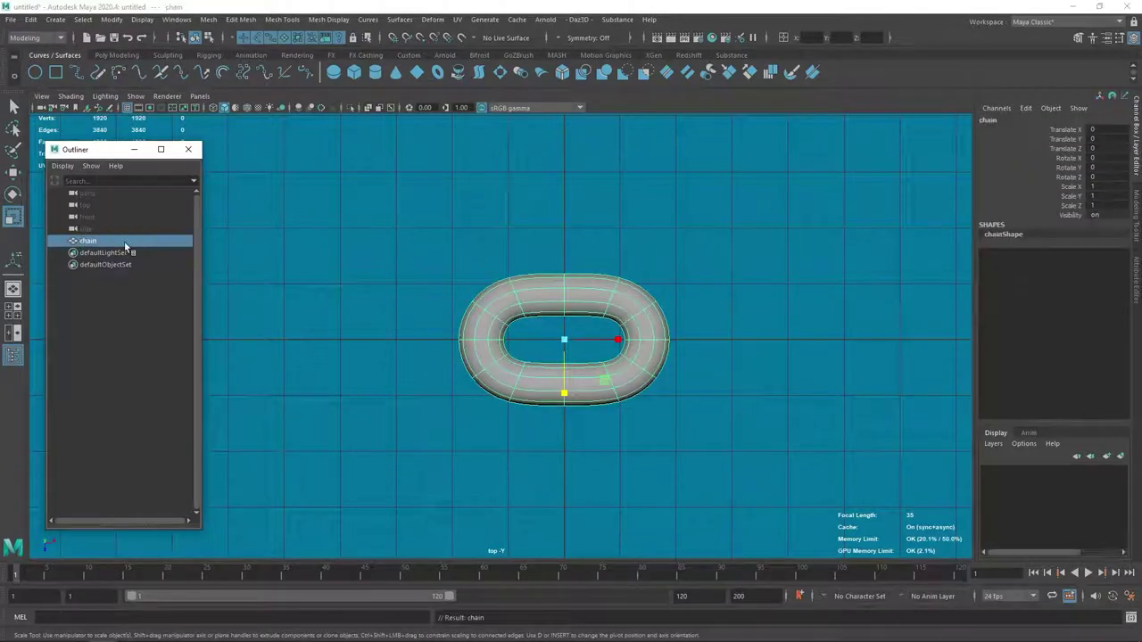
click(557, 56)
- Create a MASH network from the chain link
click(36, 72)
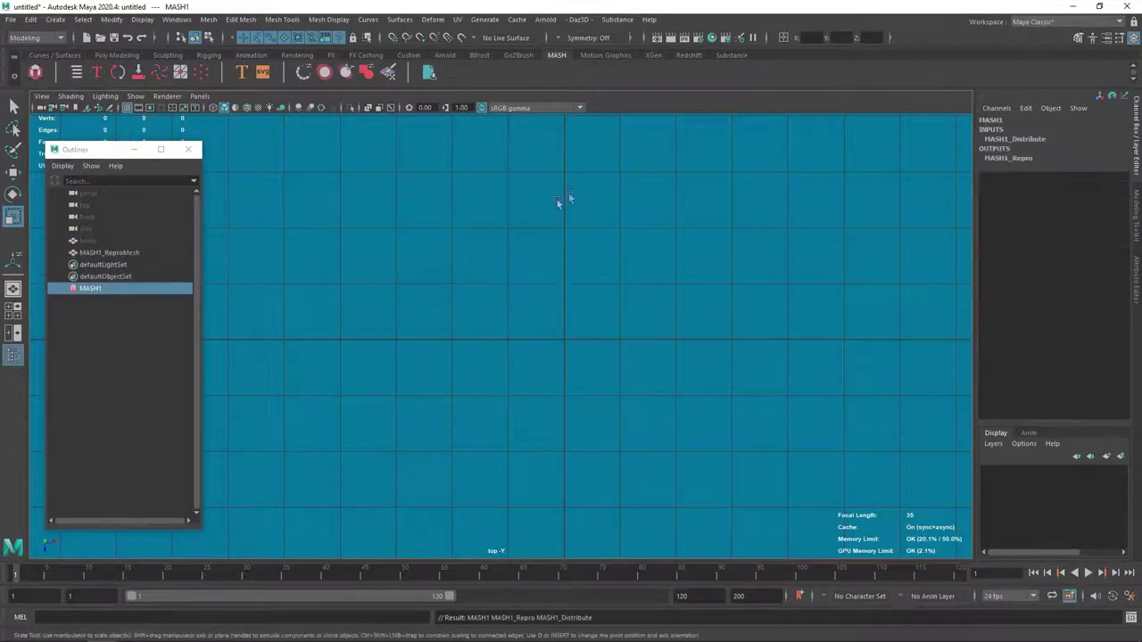
scroll(627, 350, down, 3)
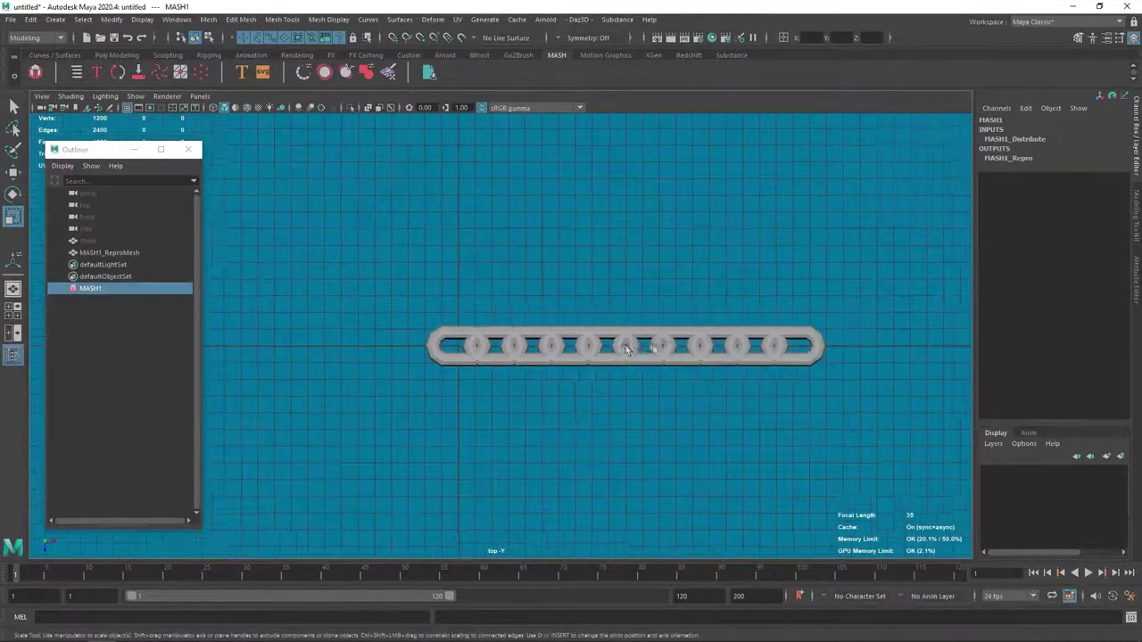
scroll(627, 350, down, 1)
click(1136, 268)
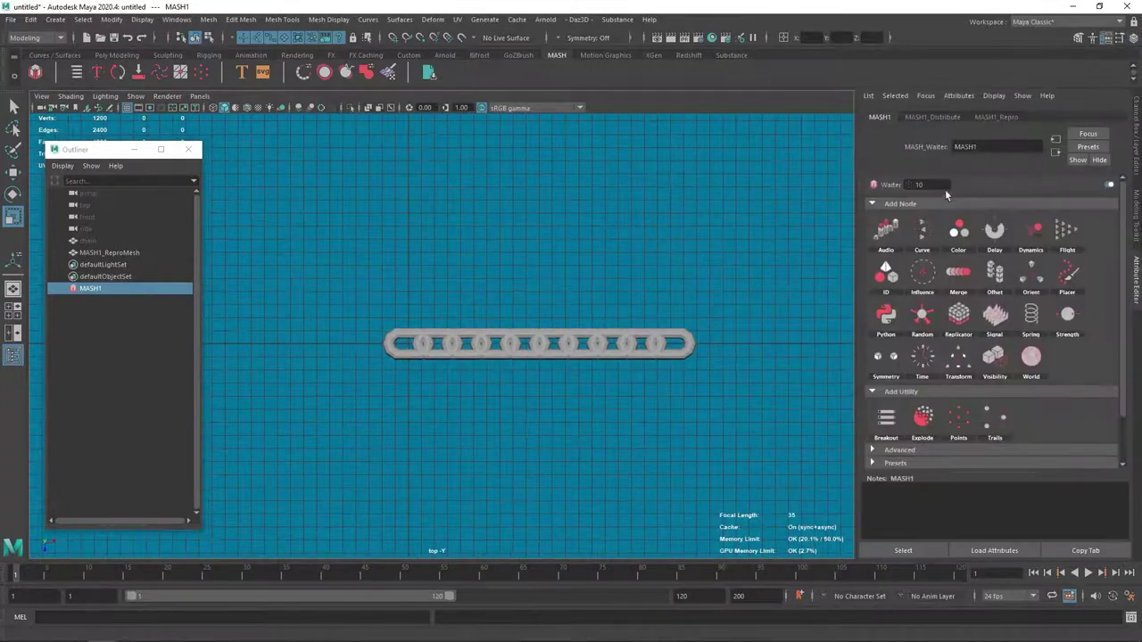
- Set MASH1_Distribute to 20 points with Distance X 45.743
click(930, 117)
drag(1001, 203, 1024, 204)
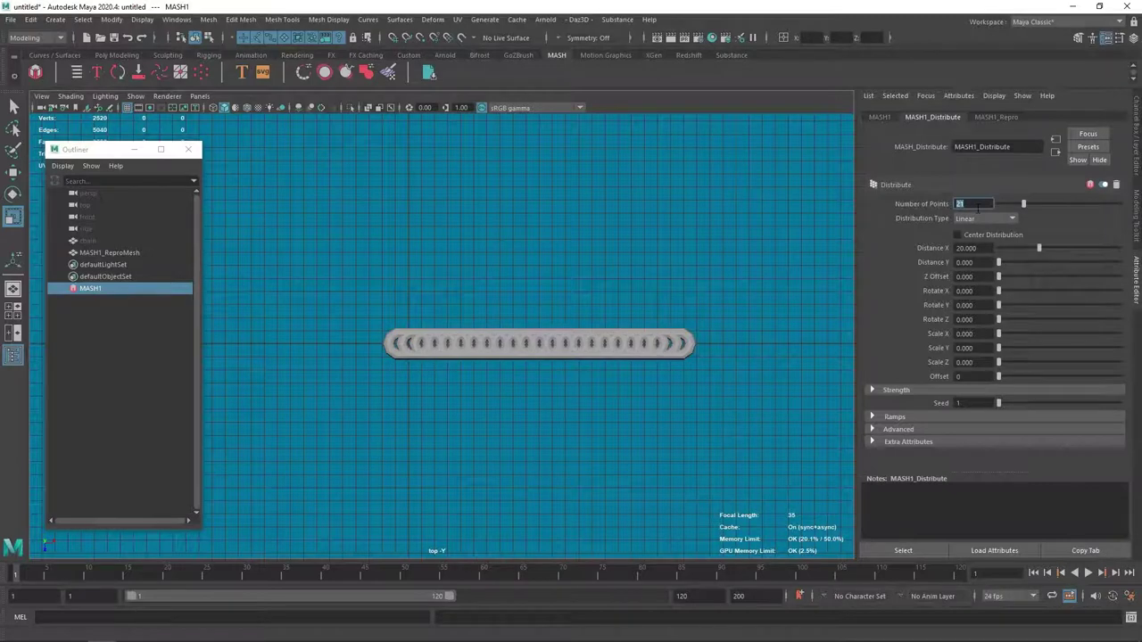
text(20)
key(Return)
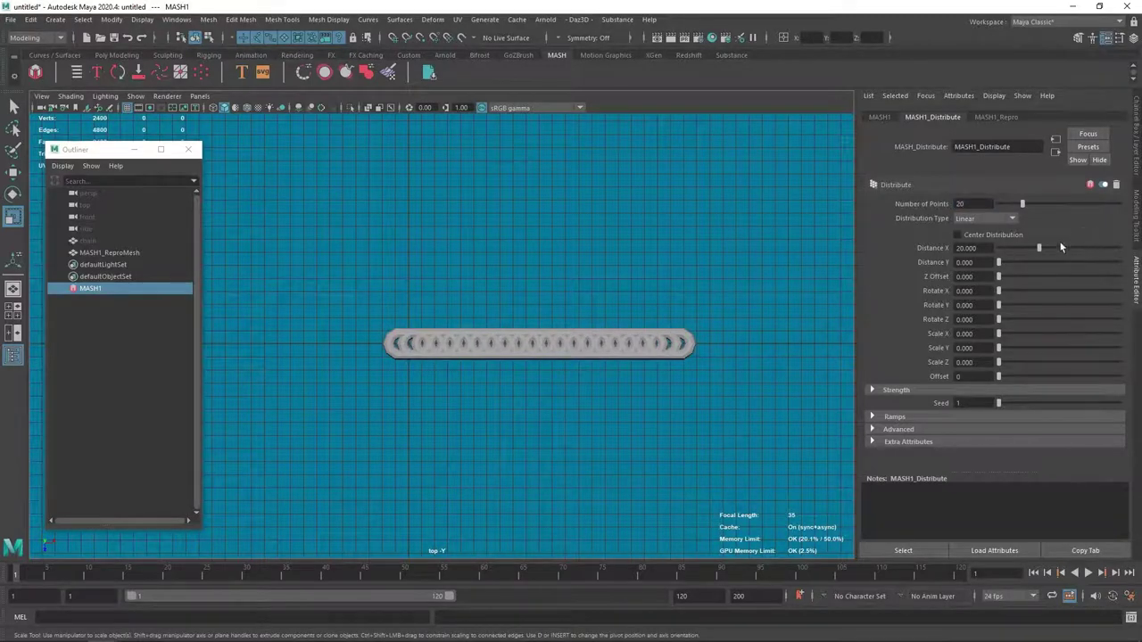
drag(1040, 250, 1091, 248)
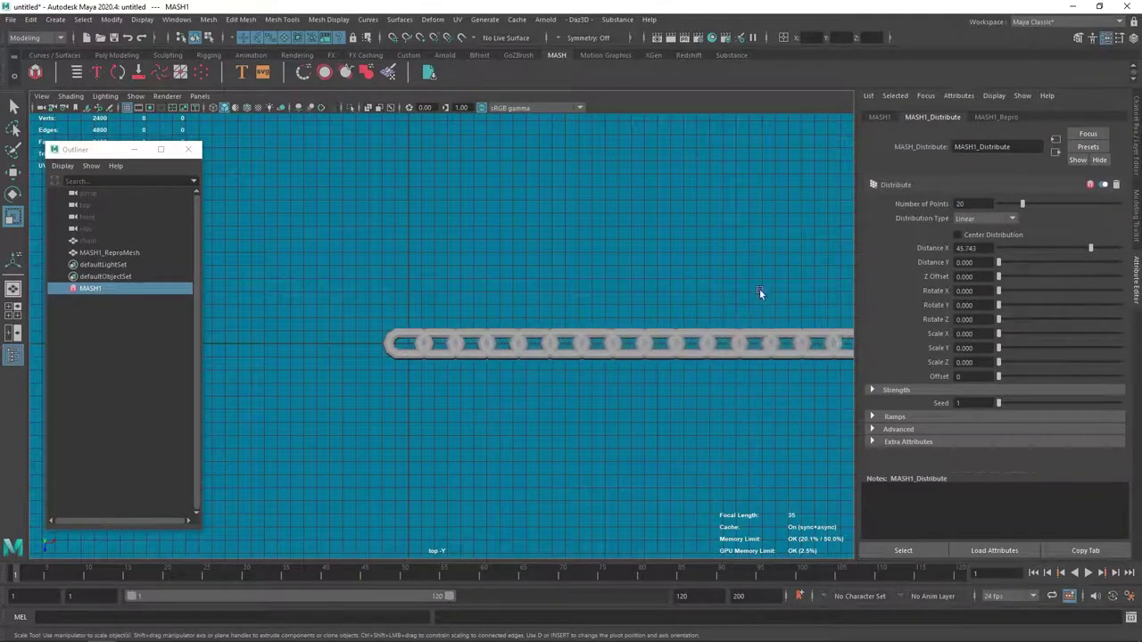
scroll(699, 304, up, 1)
scroll(642, 314, down, 1)
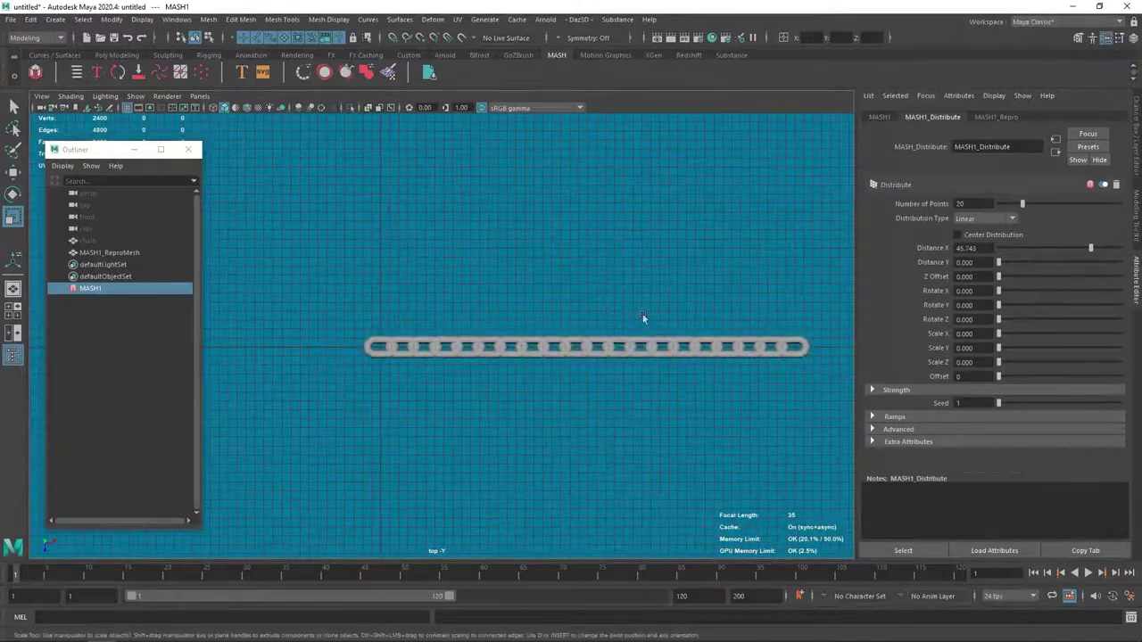
scroll(622, 350, down, 1)
scroll(360, 304, up, 1)
scroll(360, 303, up, 1)
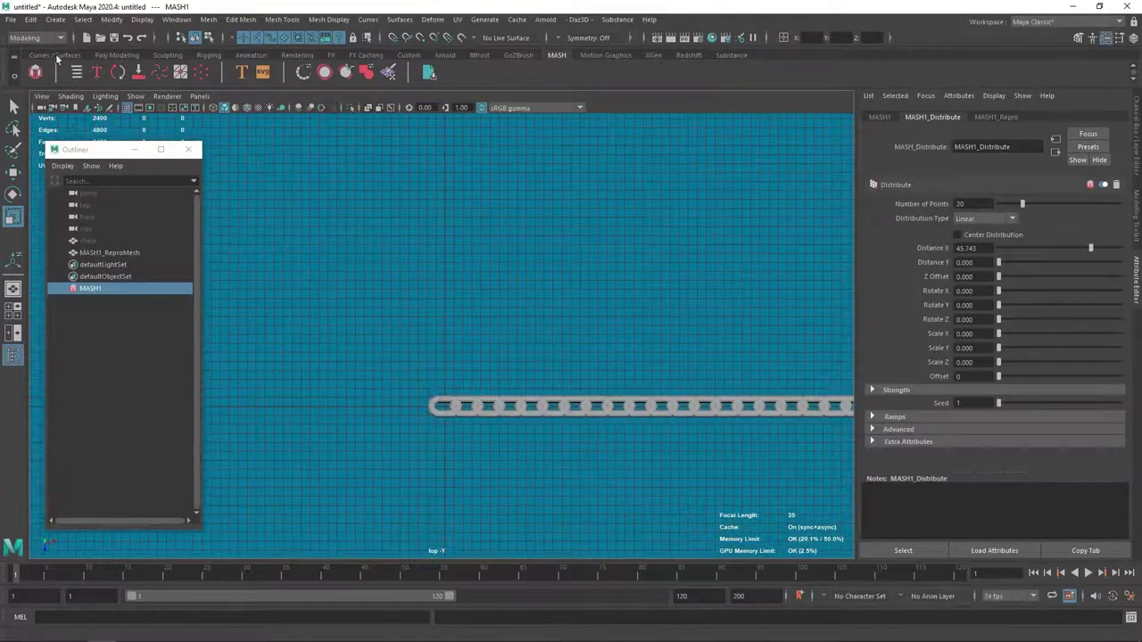
click(56, 55)
- Create a NURBS circle, move it up above the chain and enlarge it
click(38, 76)
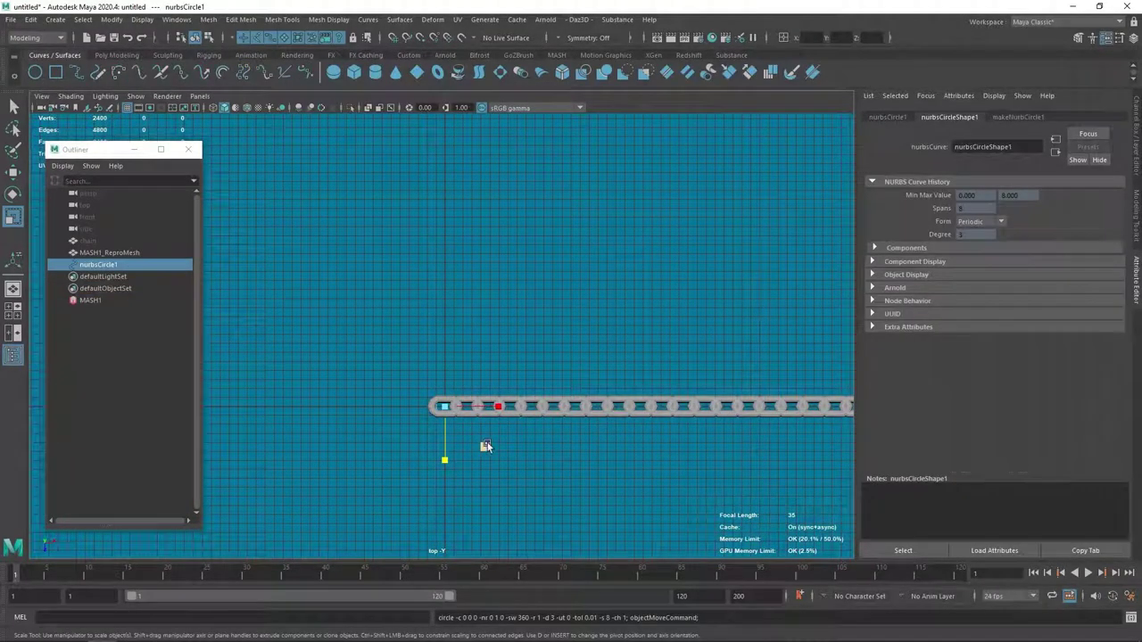
key(w)
drag(447, 435, 460, 268)
key(r)
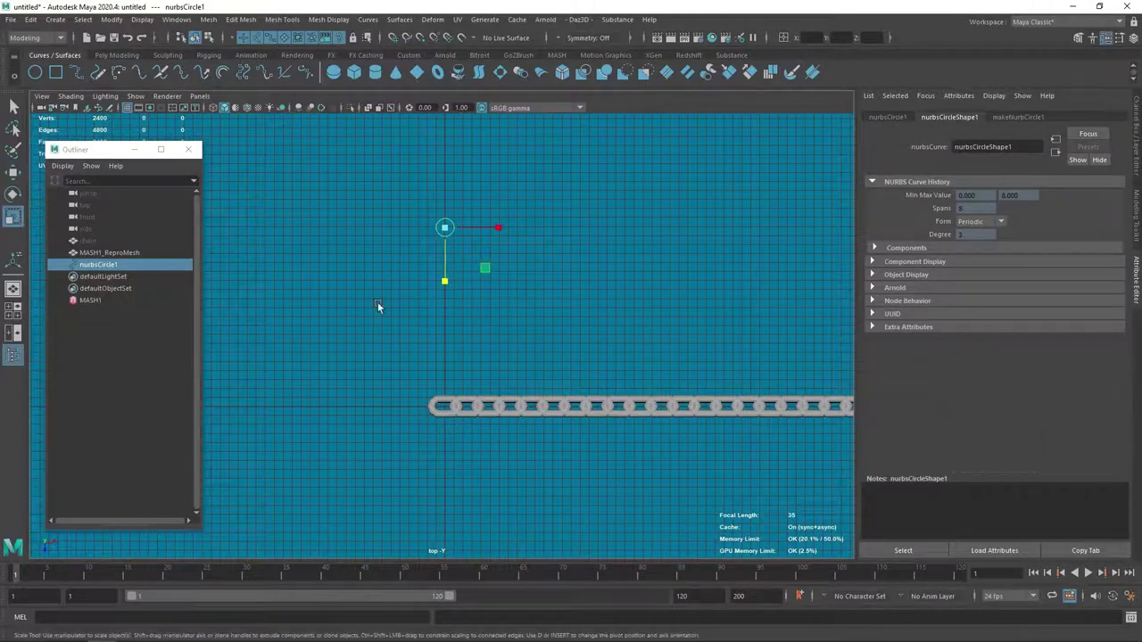
drag(444, 228, 629, 324)
alt+middle_drag(471, 273, 515, 348)
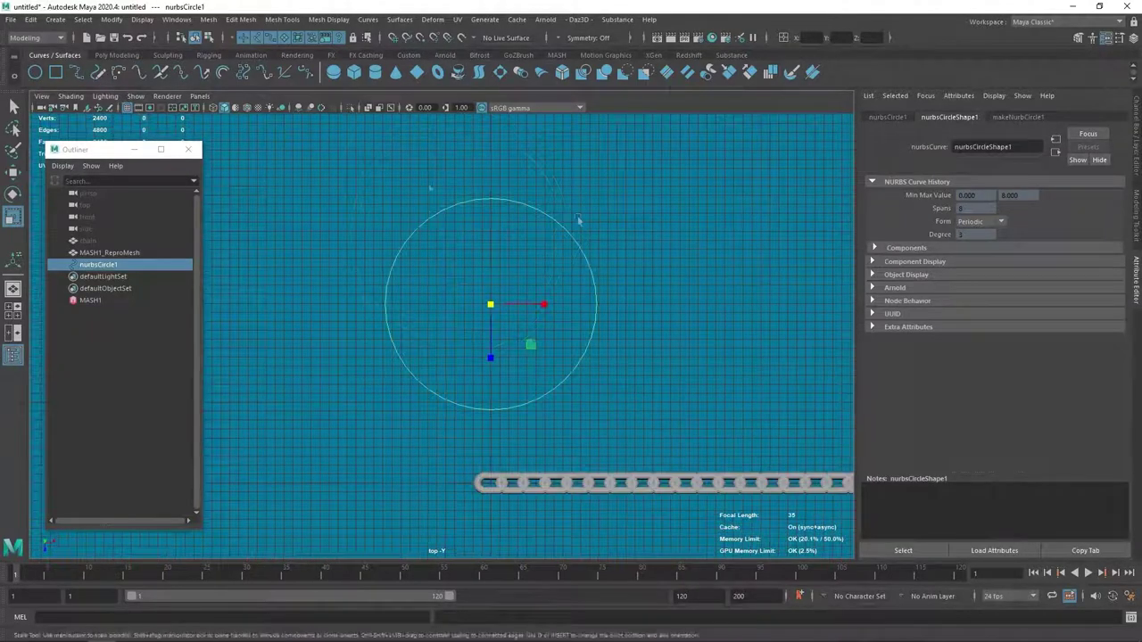
- Draw an EP curve, curve1, with points along the circle's outline
key(y)
click(504, 198)
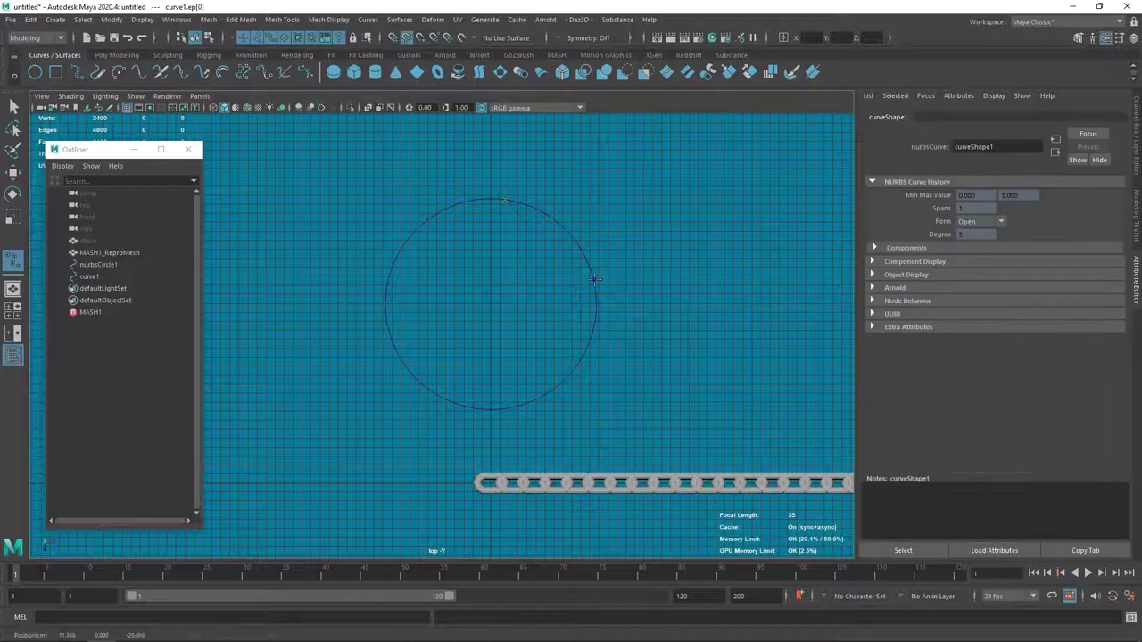
click(591, 295)
- Switch curve1 to Control Vertex mode and select a CV to reshape
right_click(495, 253)
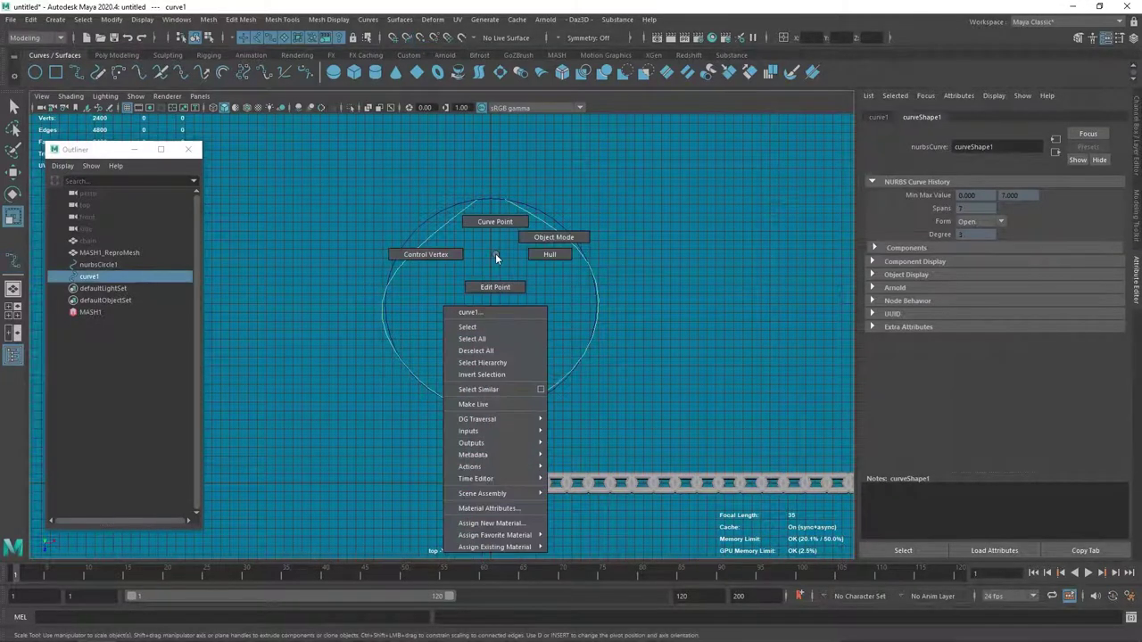
click(489, 220)
click(489, 220)
right_click(469, 211)
click(399, 212)
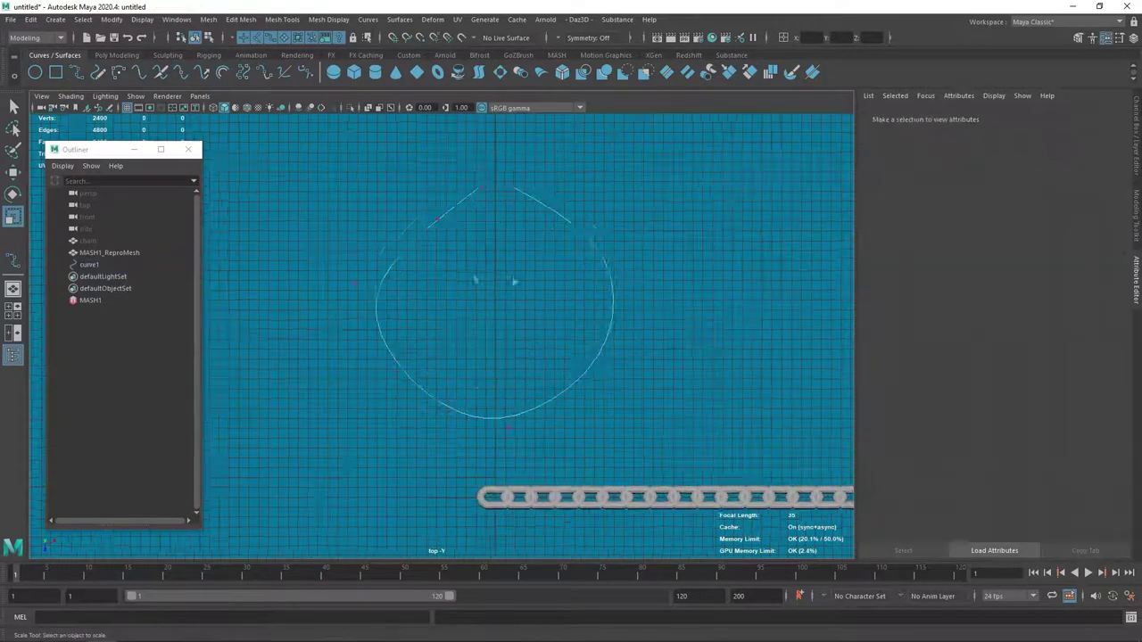
click(619, 229)
- Delete one CV, then pull the top-left, left and lower-right CVs to reshape the curve
key(w)
key(Delete)
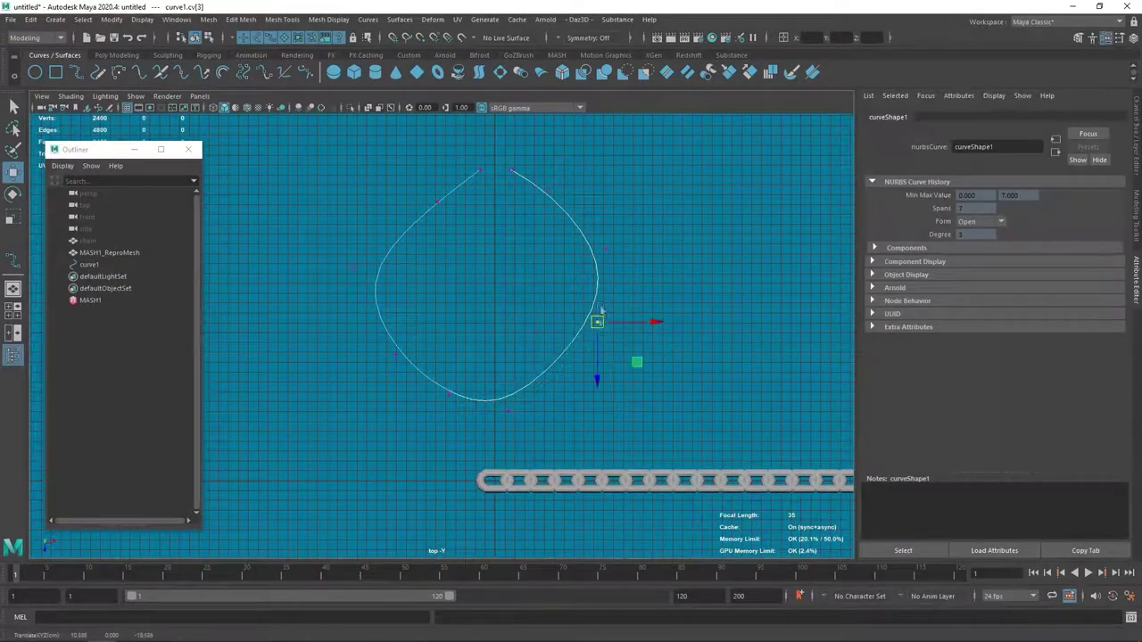
click(440, 196)
drag(436, 204, 444, 188)
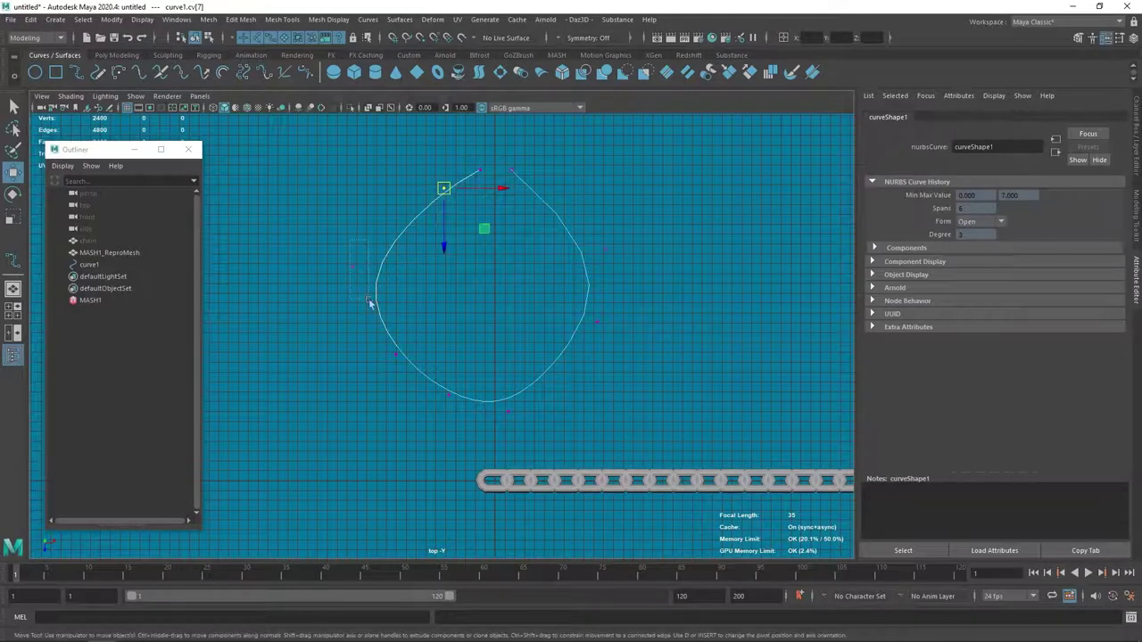
drag(352, 266, 395, 244)
click(395, 353)
drag(395, 352, 388, 334)
click(509, 408)
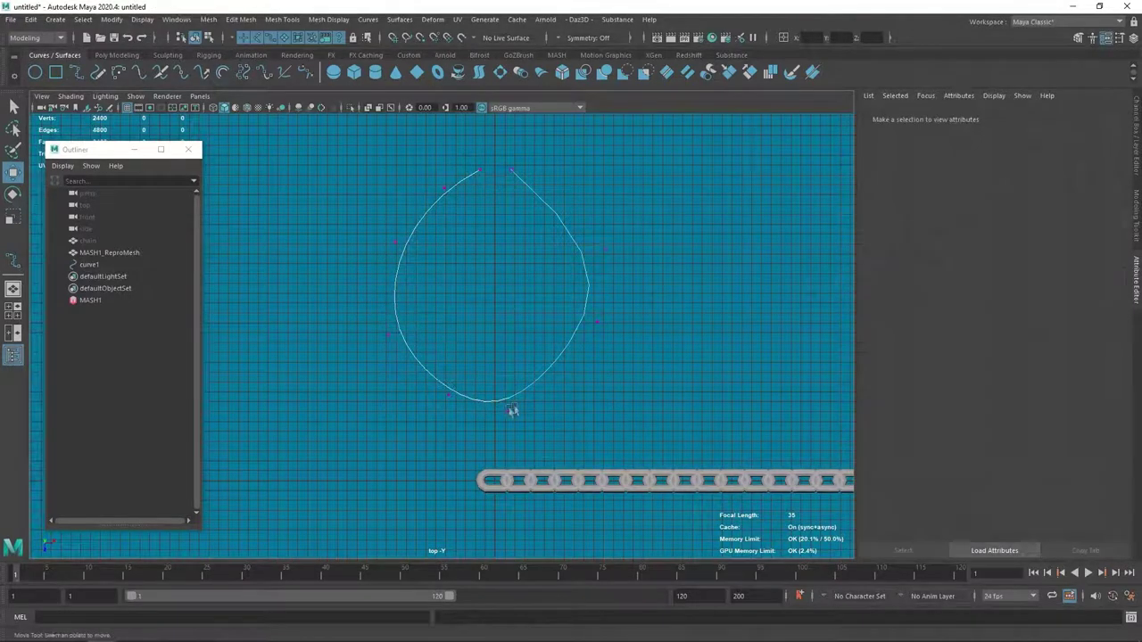
click(525, 401)
mouse_move(526, 401)
mouse_down()
mouse_move(454, 390)
mouse_move(520, 403)
mouse_up()
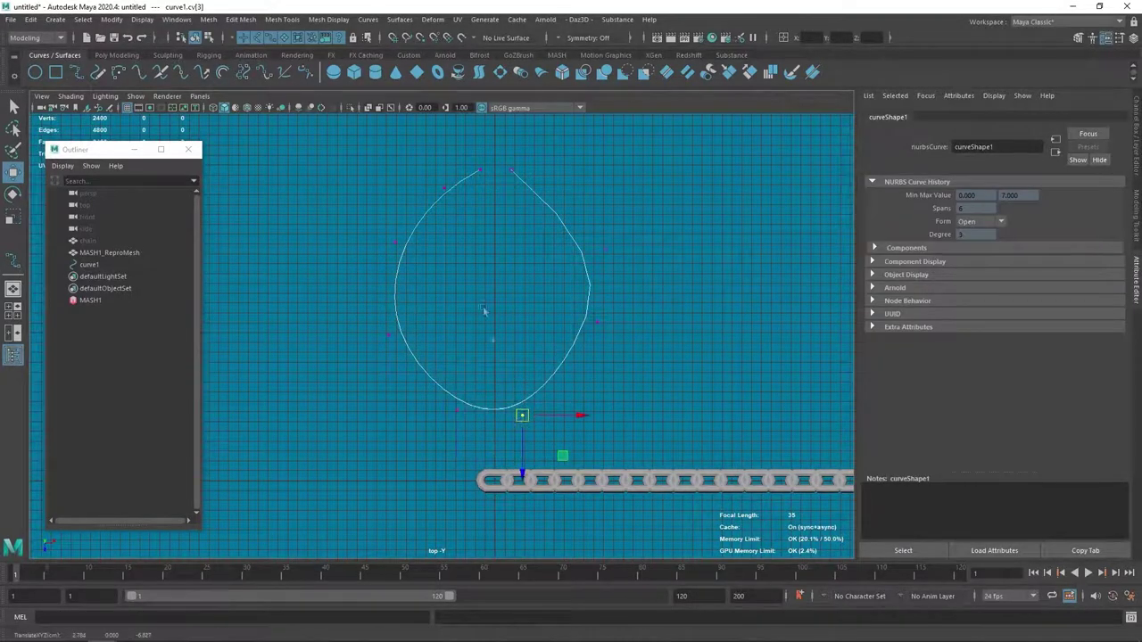
- Delete three more extra CVs and lower the two bottom CVs into a point
click(443, 185)
key(Delete)
click(395, 243)
key(Delete)
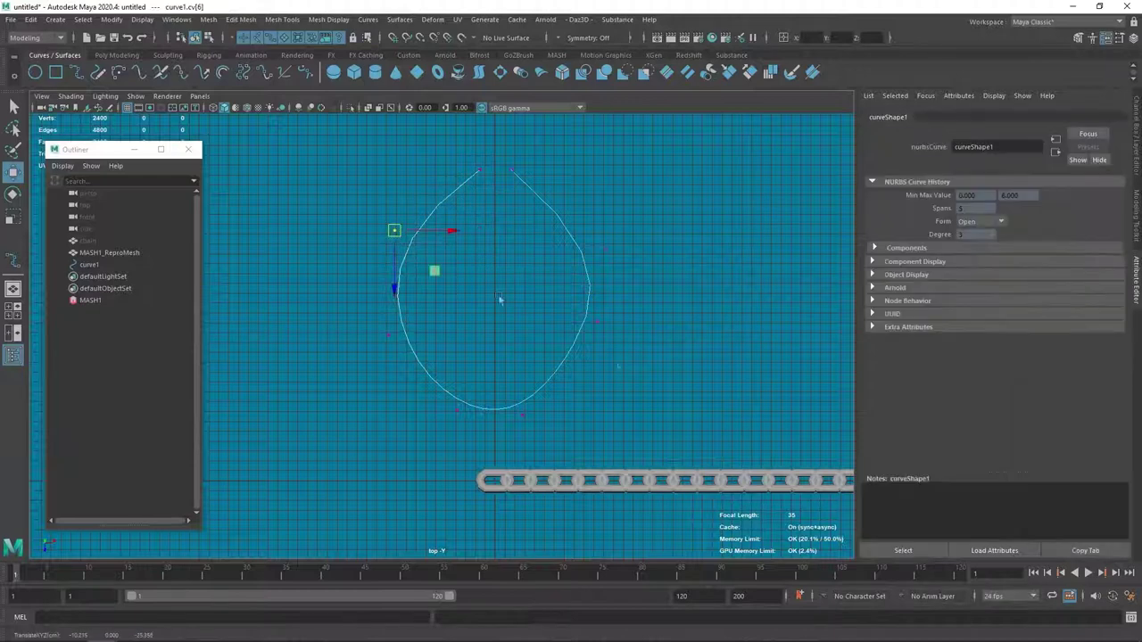
click(457, 409)
key(Delete)
click(522, 416)
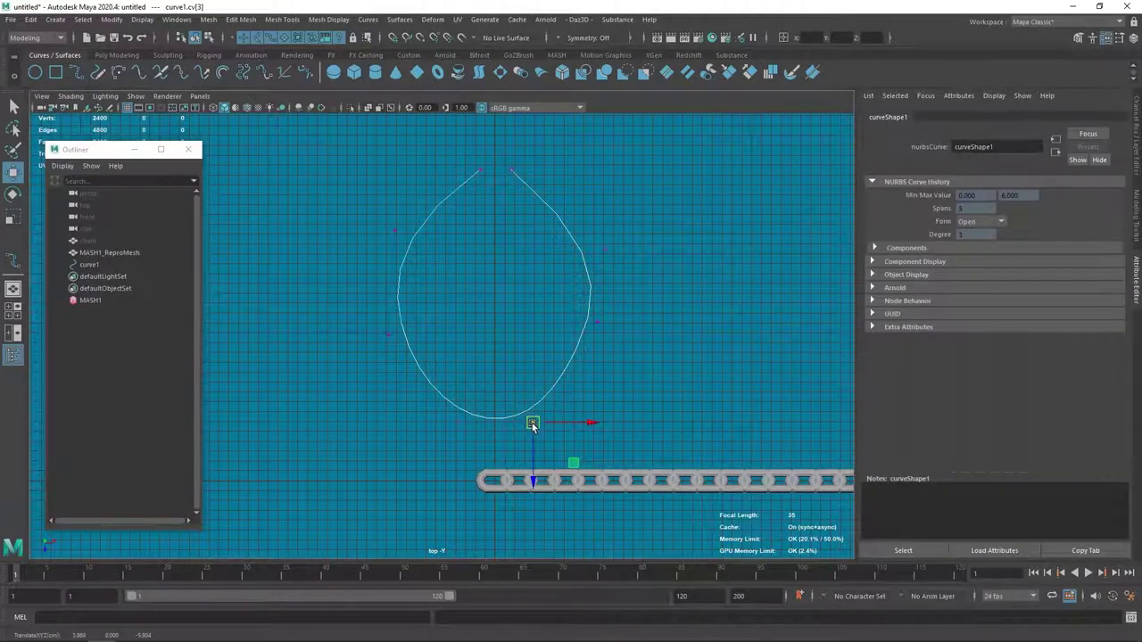
shift+click(459, 421)
drag(490, 423, 492, 444)
- Scale the side and upper CVs inward to taper the oval, then deselect
key(e)
key(w)
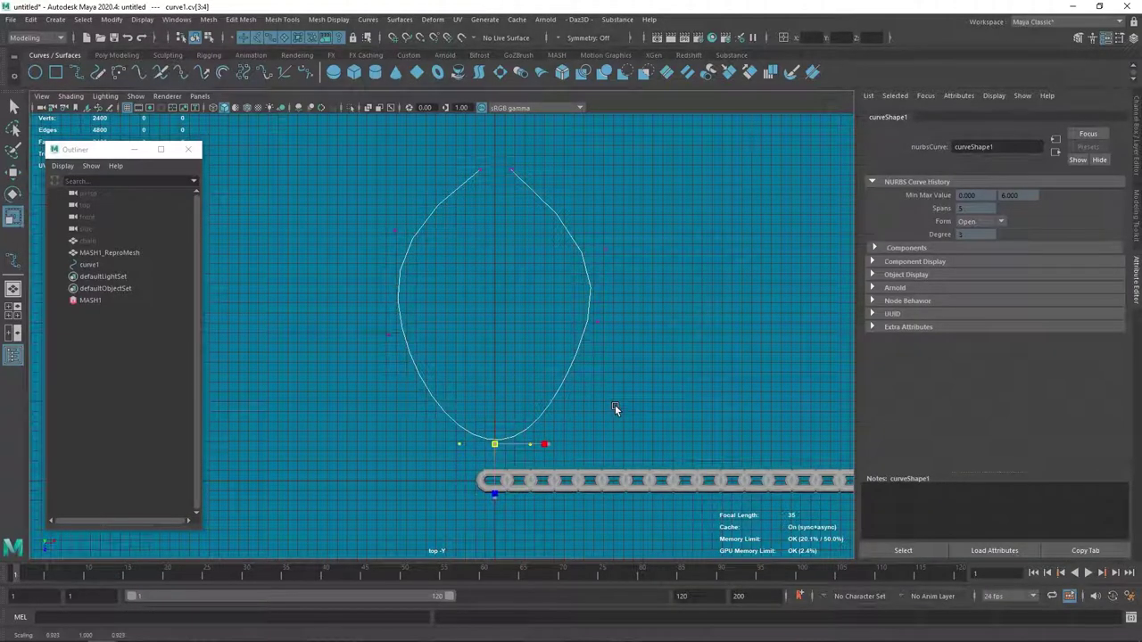
drag(613, 314, 374, 357)
key(r)
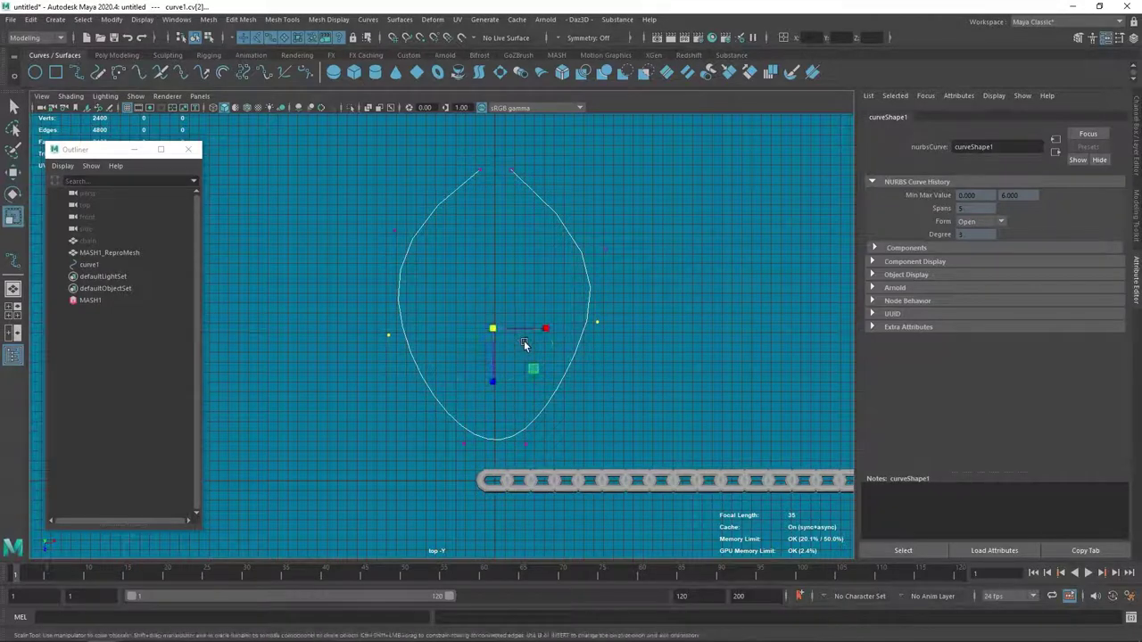
drag(551, 328, 543, 327)
click(605, 248)
shift+click(393, 230)
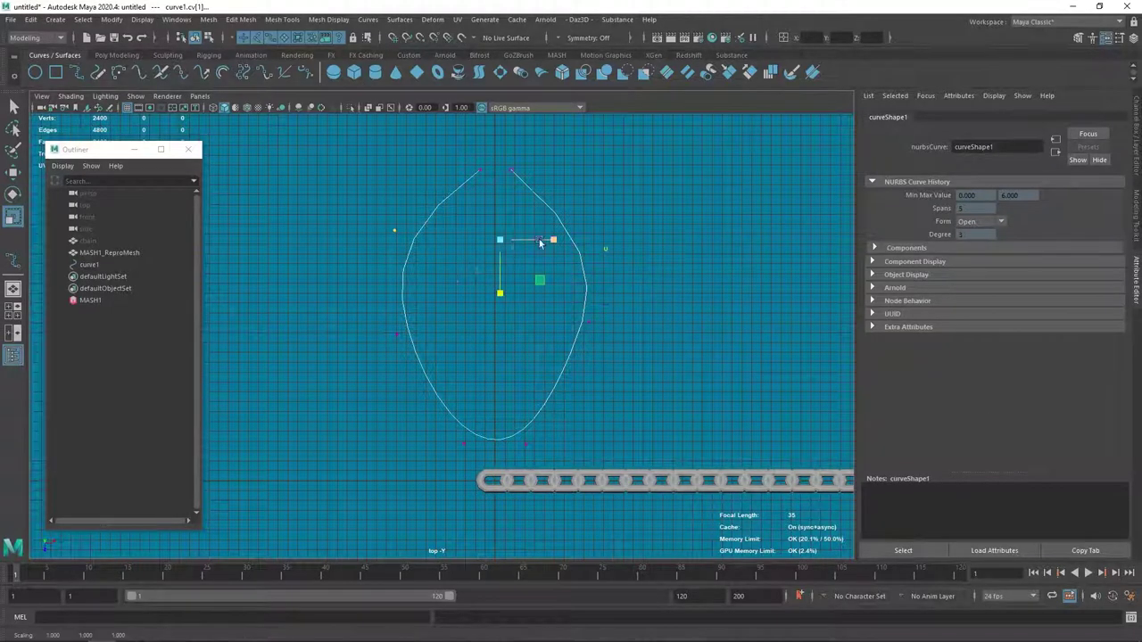
drag(540, 242, 444, 275)
click(618, 305)
click(614, 387)
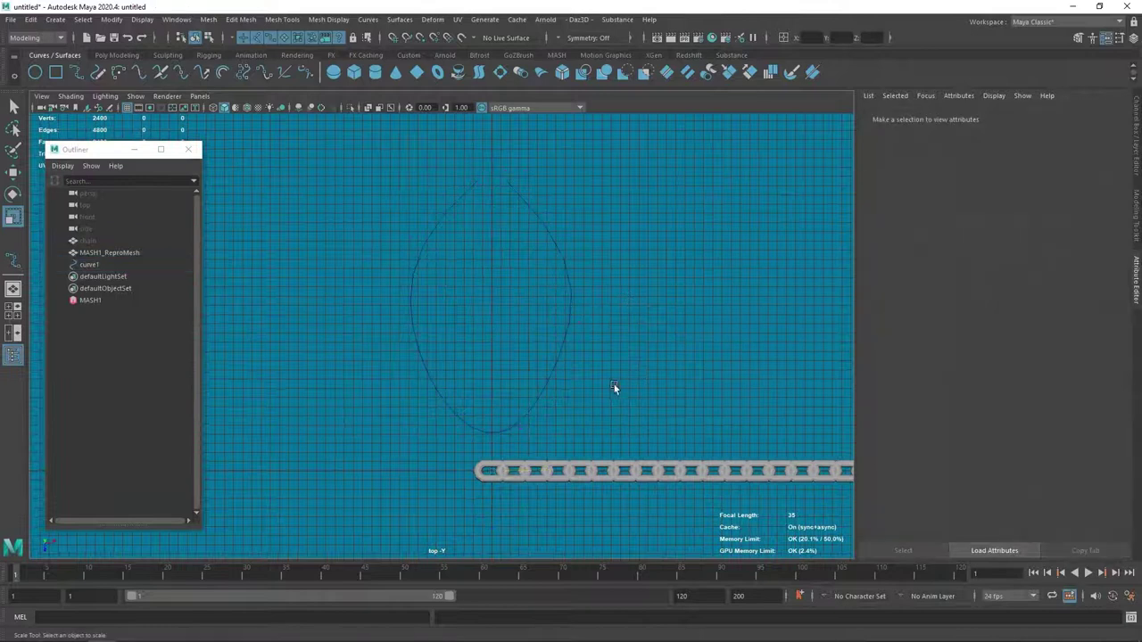
- Add a Curve node to the MASH1 network and show its settings
click(117, 300)
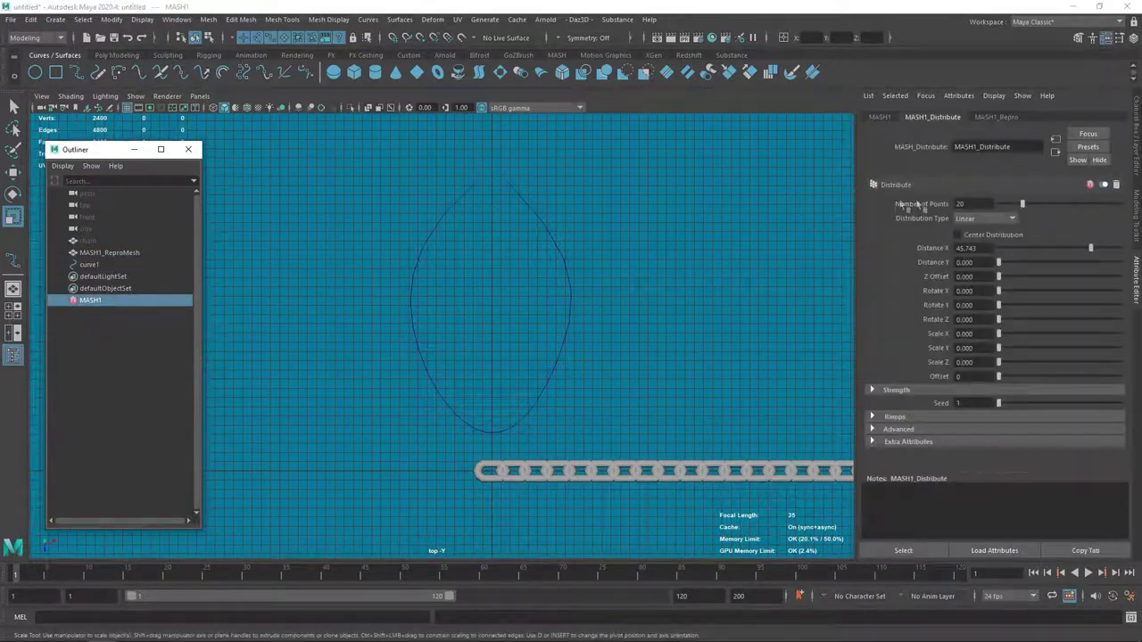
click(872, 116)
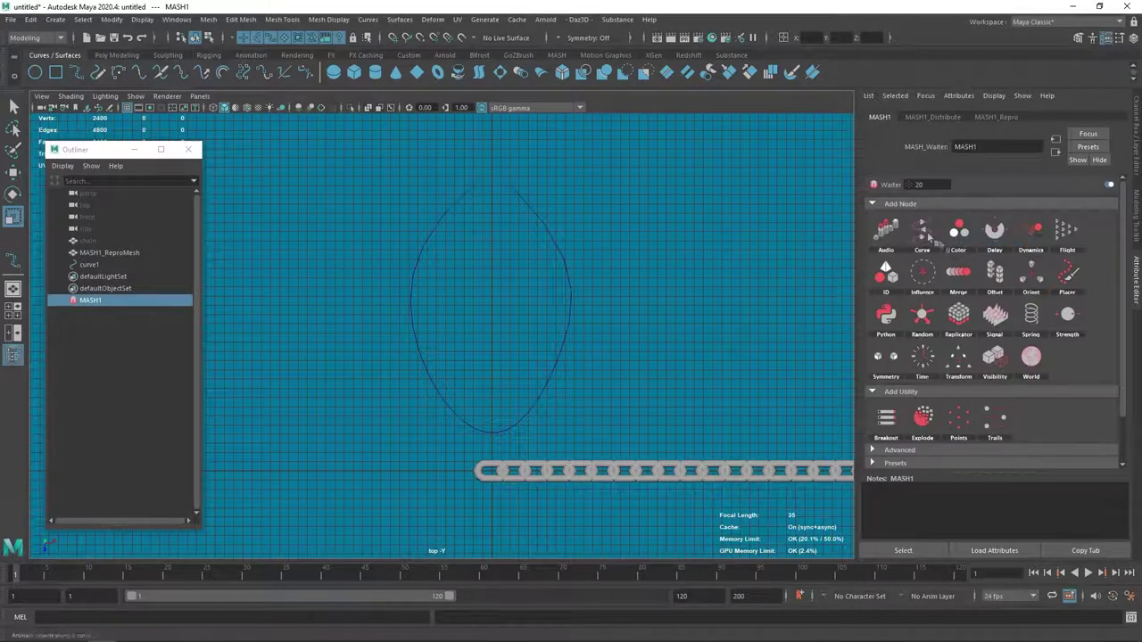
click(924, 234)
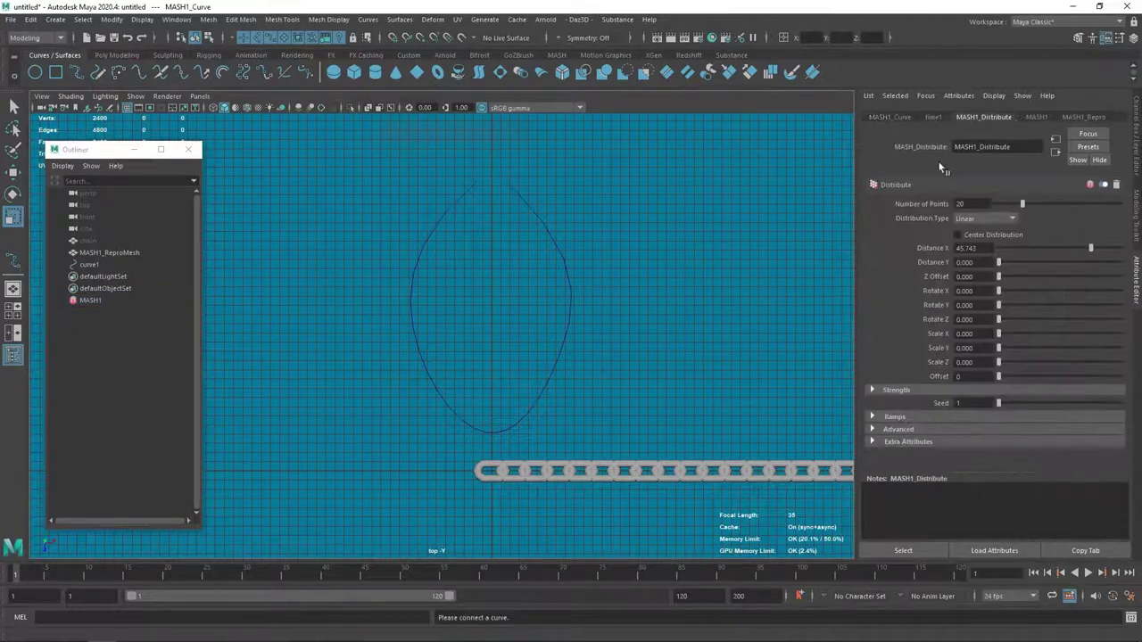
click(1071, 117)
click(999, 117)
click(889, 116)
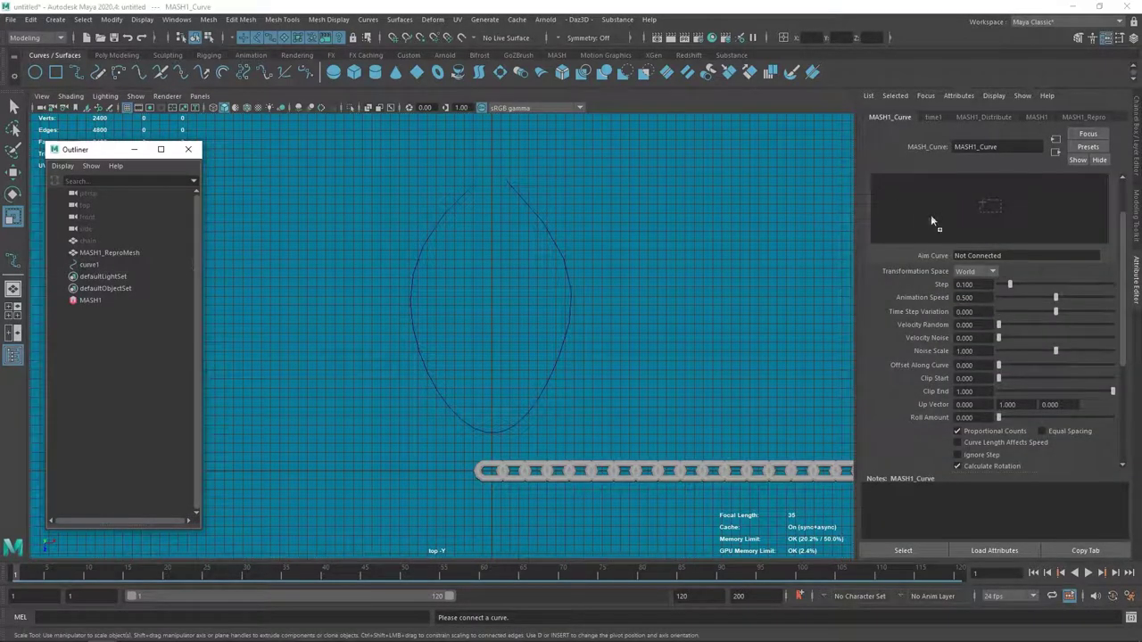
- Connect curve1 to MASH1_Curve, with Step 1 and Noise Scale 0
drag(92, 265, 961, 211)
middle_drag(675, 299, 602, 319)
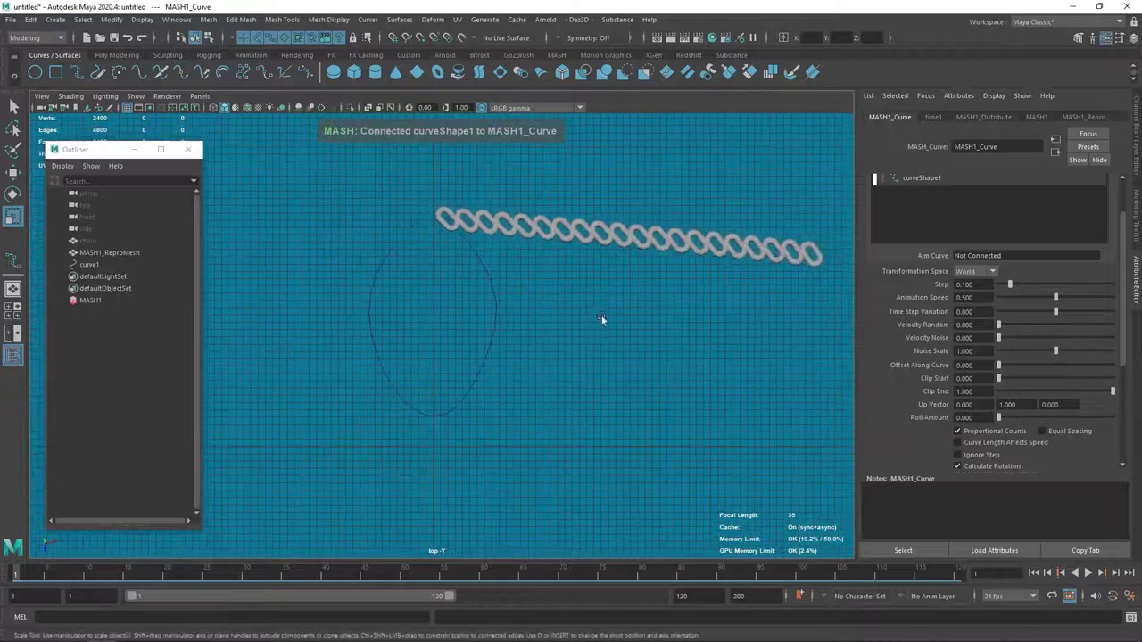
drag(1012, 284, 1115, 285)
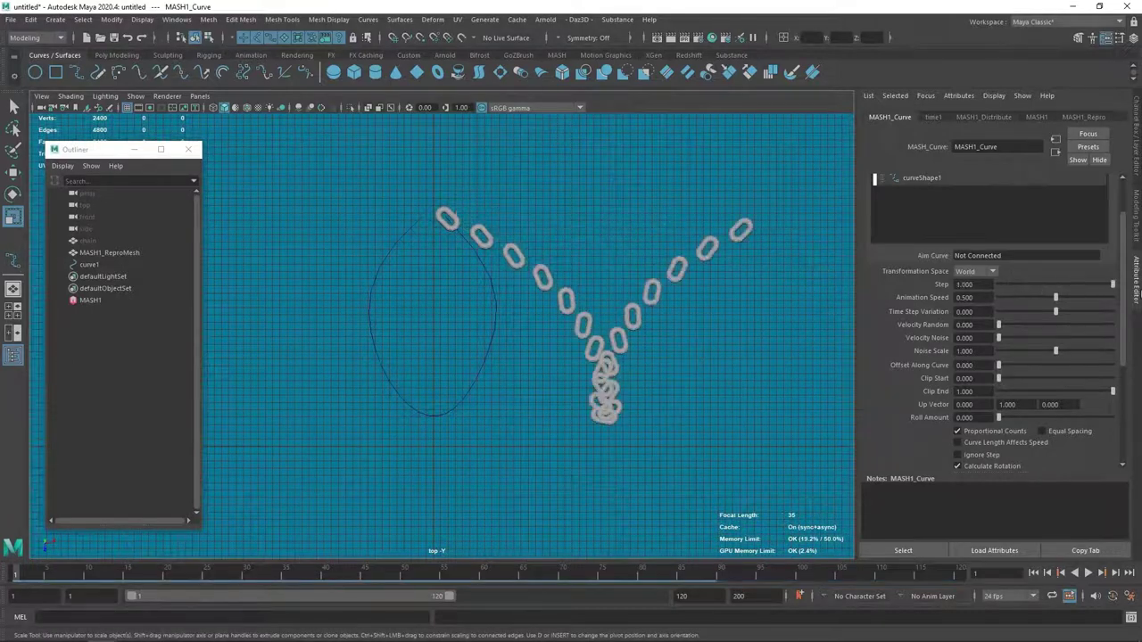
drag(1054, 351, 998, 352)
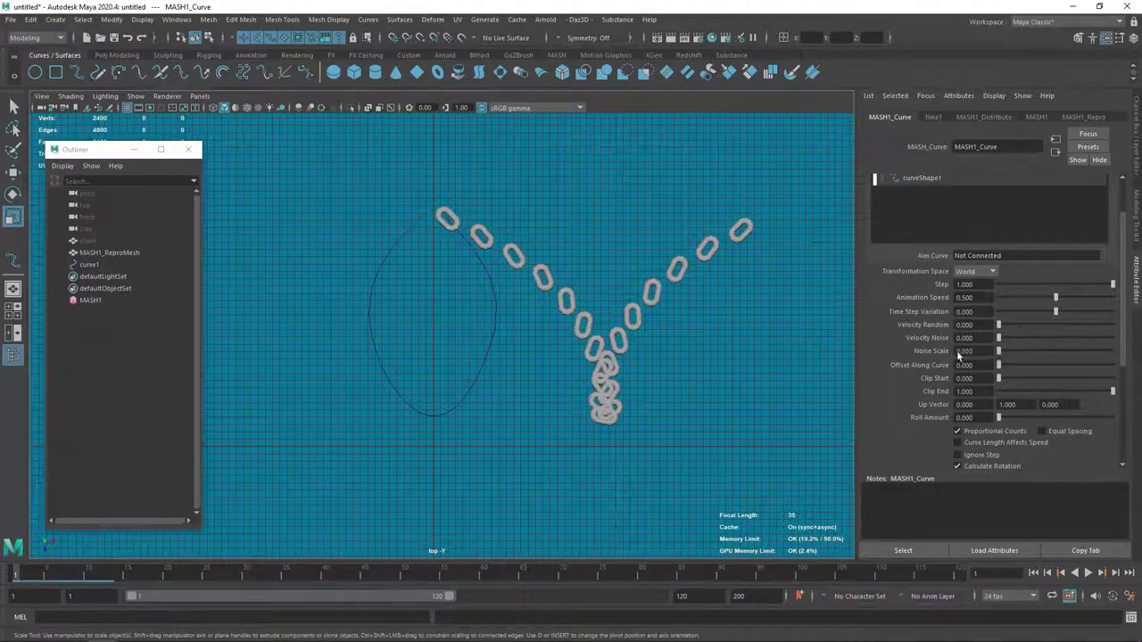
- In MASH1_Distribute, set Distance X to 0 and Number of Points to 31
click(987, 118)
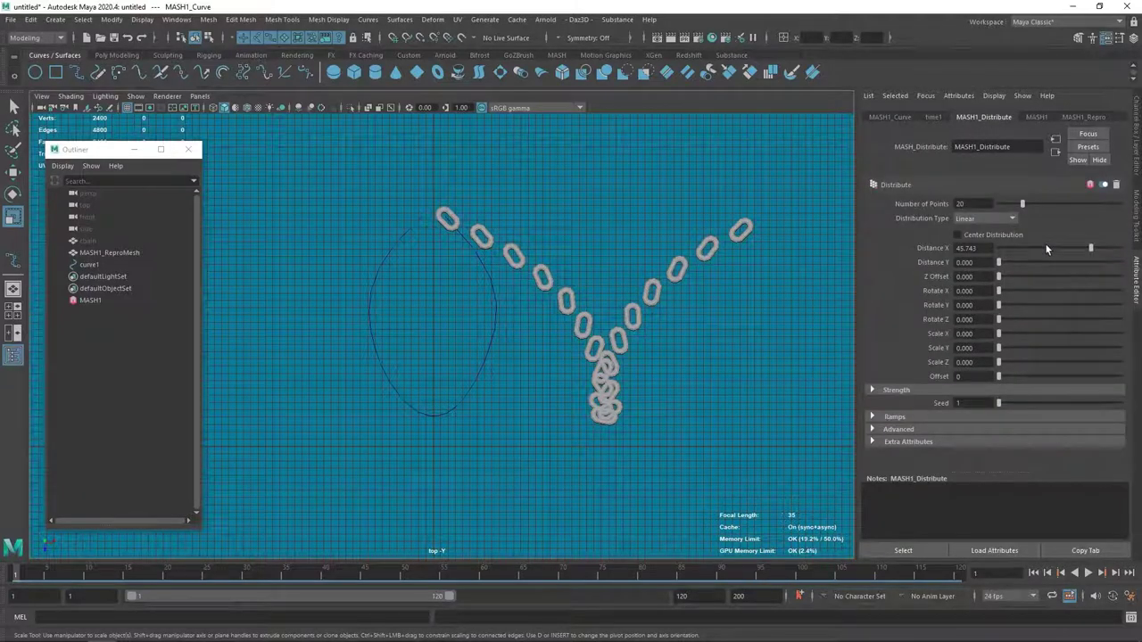
drag(1047, 249, 998, 248)
key(f)
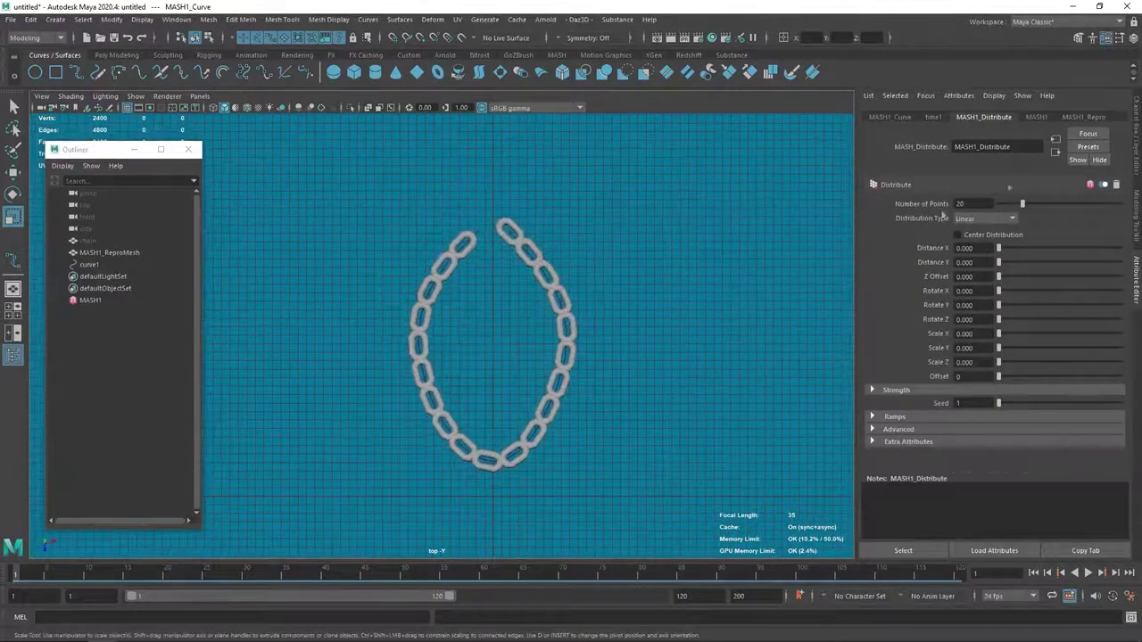
drag(1024, 205, 1036, 205)
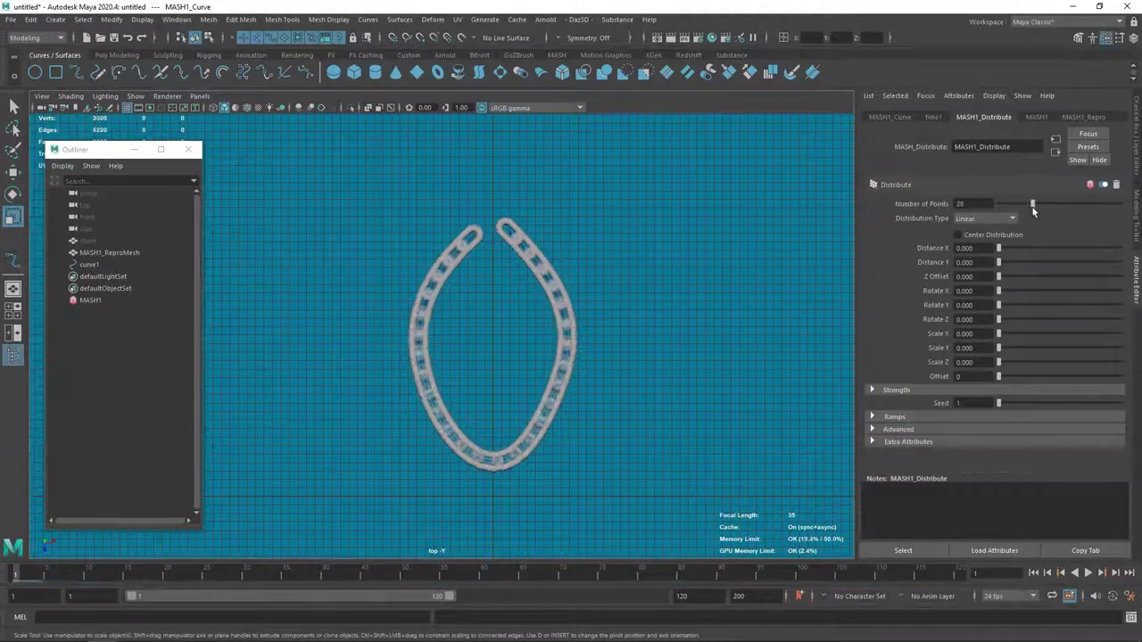
mouse_move(667, 306)
alt+middle_down()
mouse_move(700, 259)
mouse_move(701, 332)
alt+middle_up()
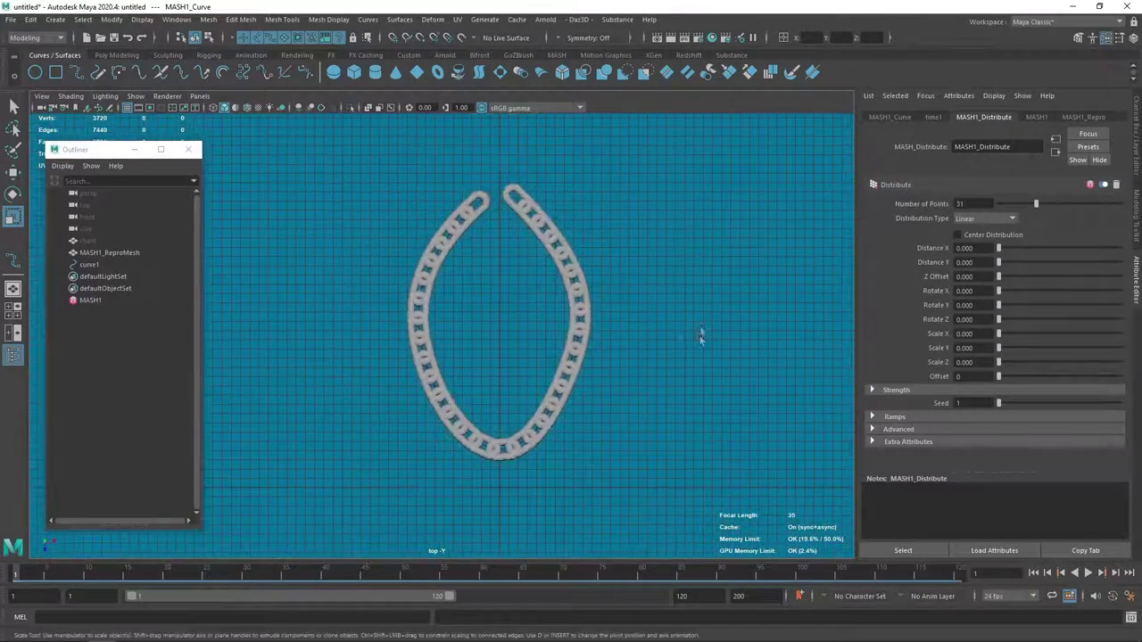
- Unhide the original chain link and scale it down to about 84%
click(90, 241)
key(shift+h)
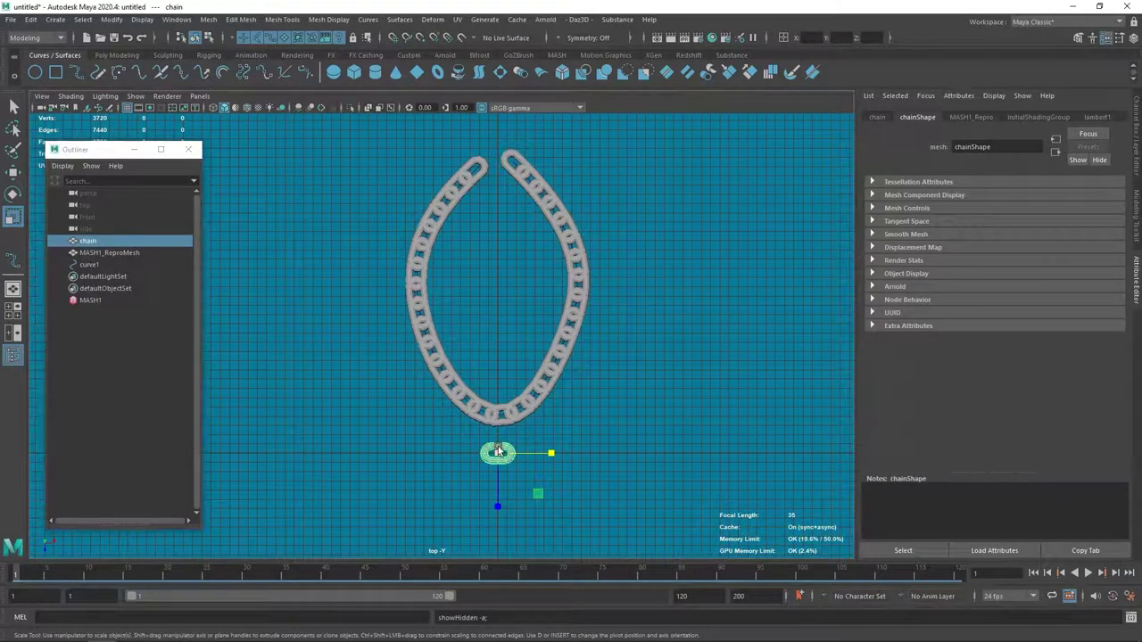
drag(497, 453, 599, 428)
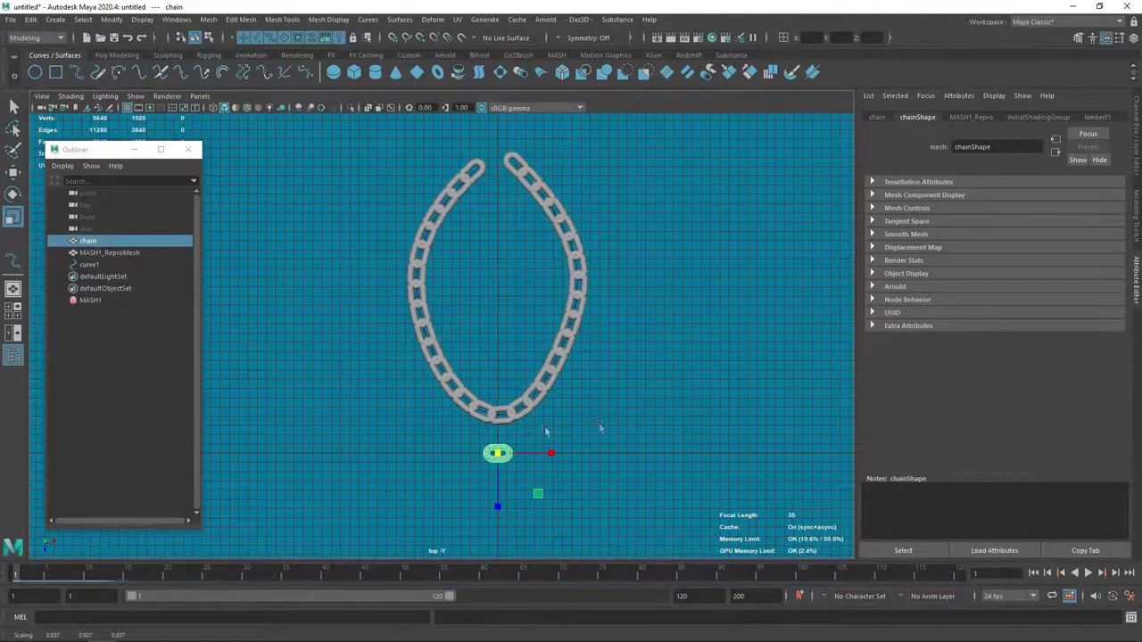
- Select the original chain link in the Outliner, hide it with Ctrl+H, and frame the necklace
scroll(611, 429, up, 1)
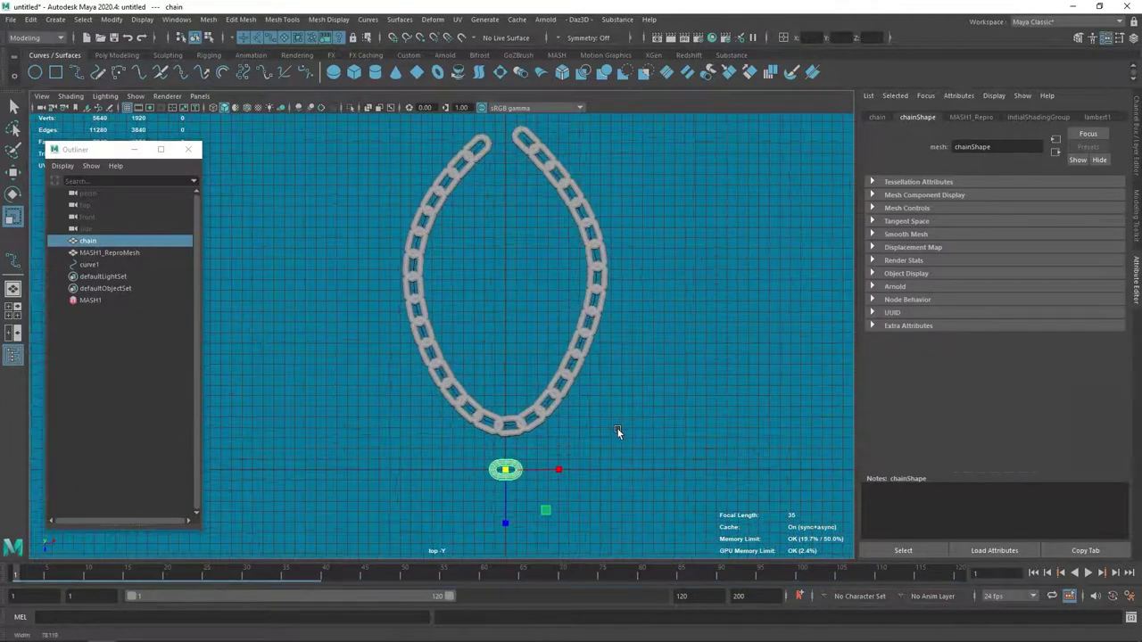
click(112, 254)
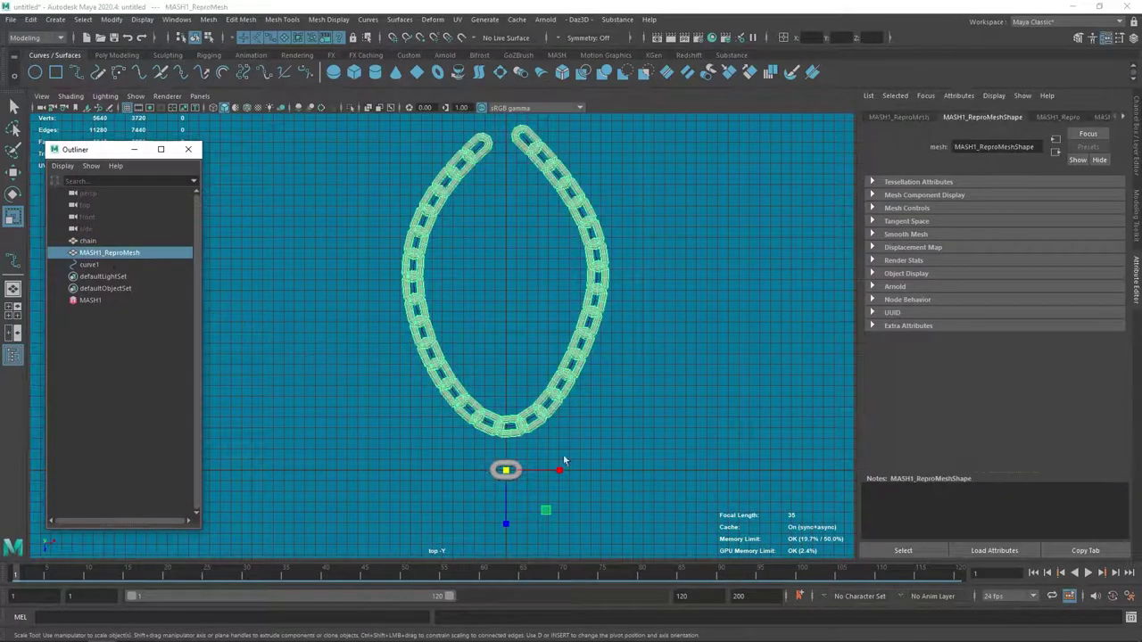
click(87, 241)
key(shift+h)
key(ctrl+h)
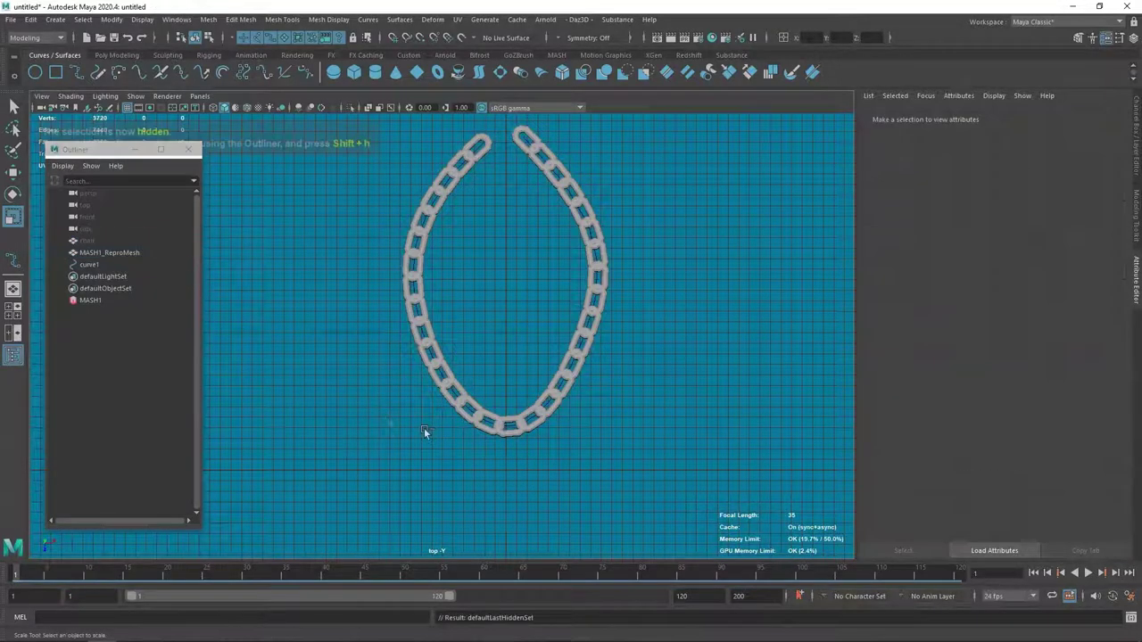
key(a)
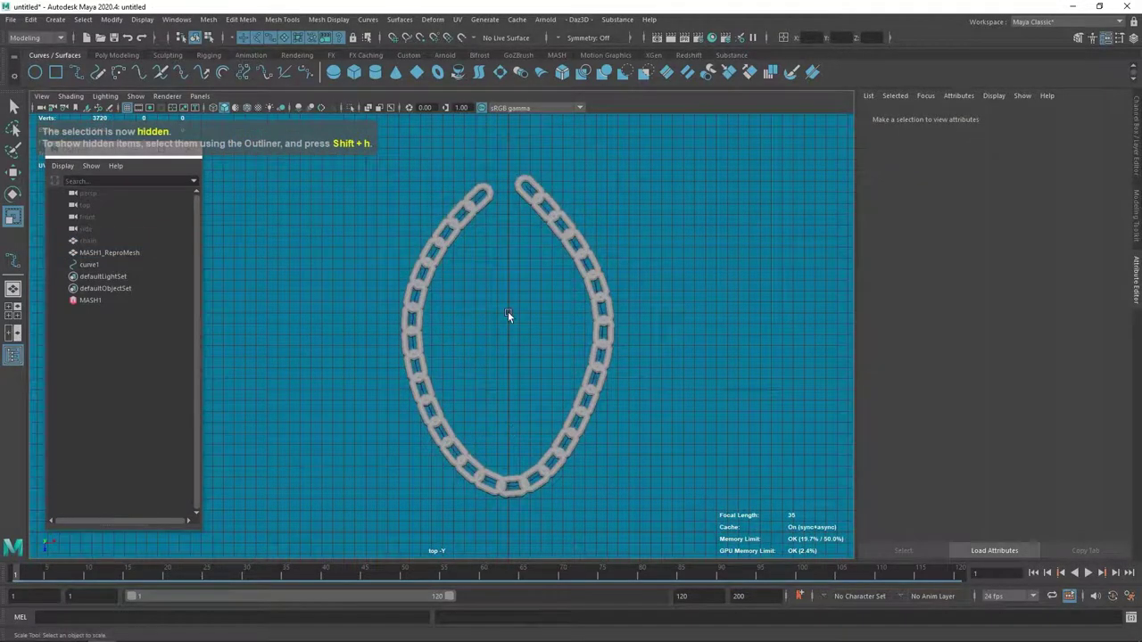
- Select MASH1 and add a Random node to it
click(97, 267)
click(90, 301)
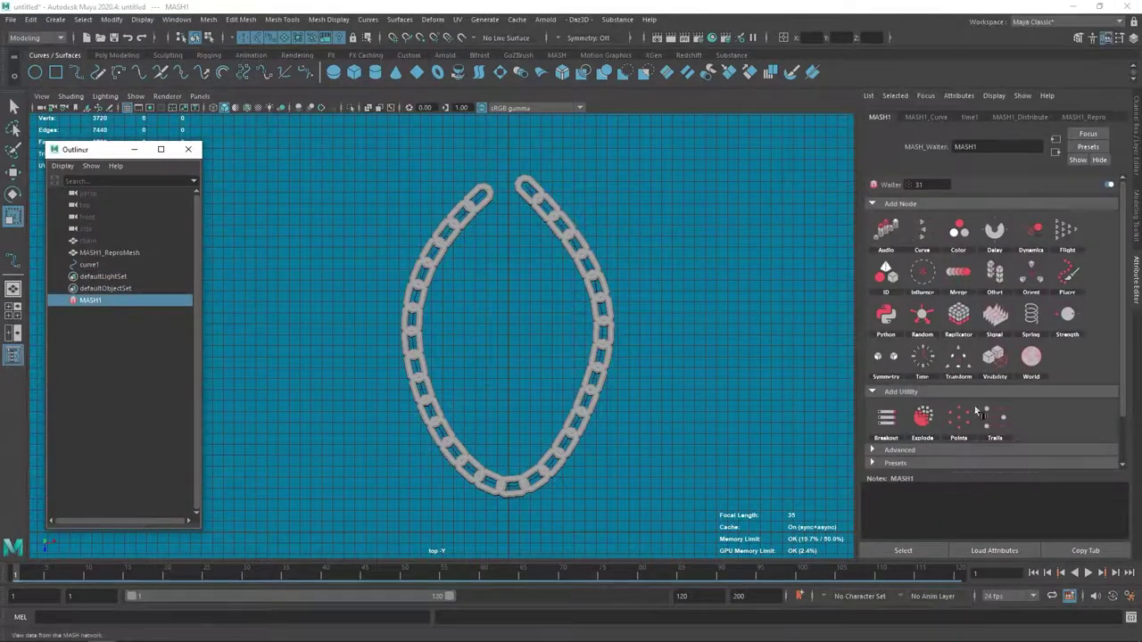
click(943, 320)
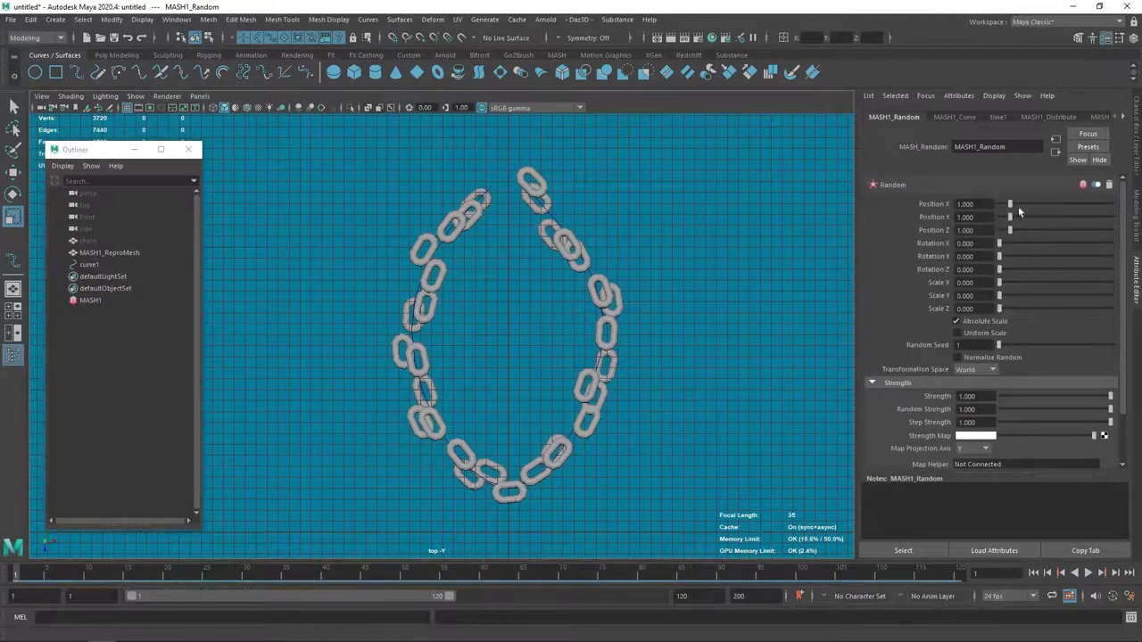
- Set MASH1_Random position to 0, Rotation X 180, Strength 0.489 and Random Seed 10
drag(1010, 205, 999, 205)
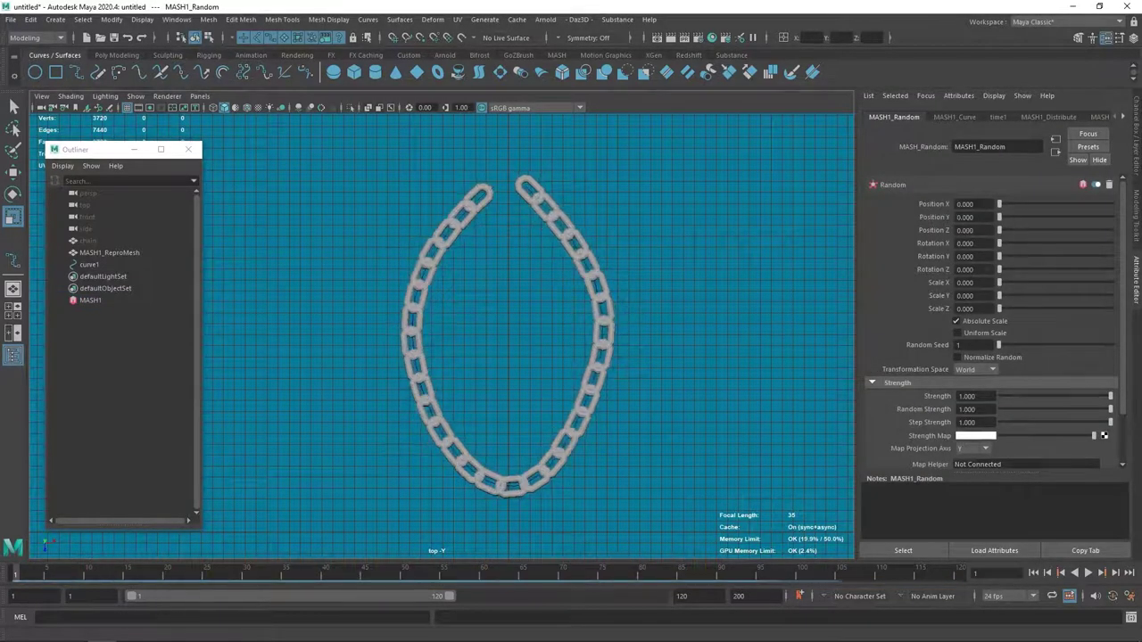
drag(1000, 243, 1083, 253)
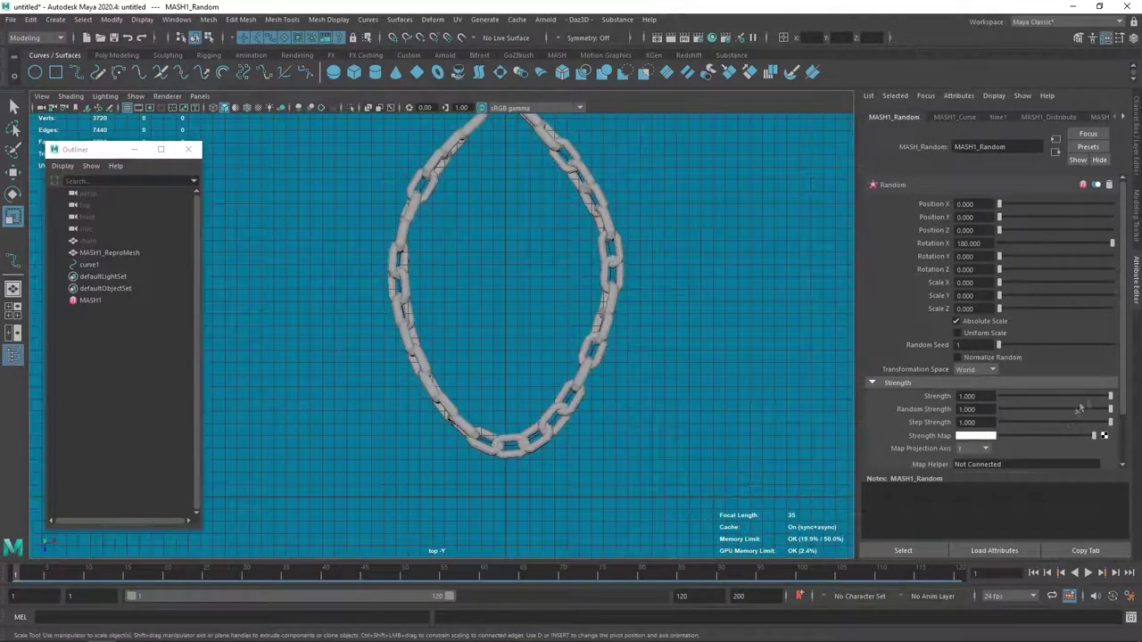
mouse_move(1110, 396)
mouse_down()
mouse_move(1052, 399)
mouse_move(1110, 410)
mouse_move(1028, 398)
mouse_move(1054, 395)
mouse_up()
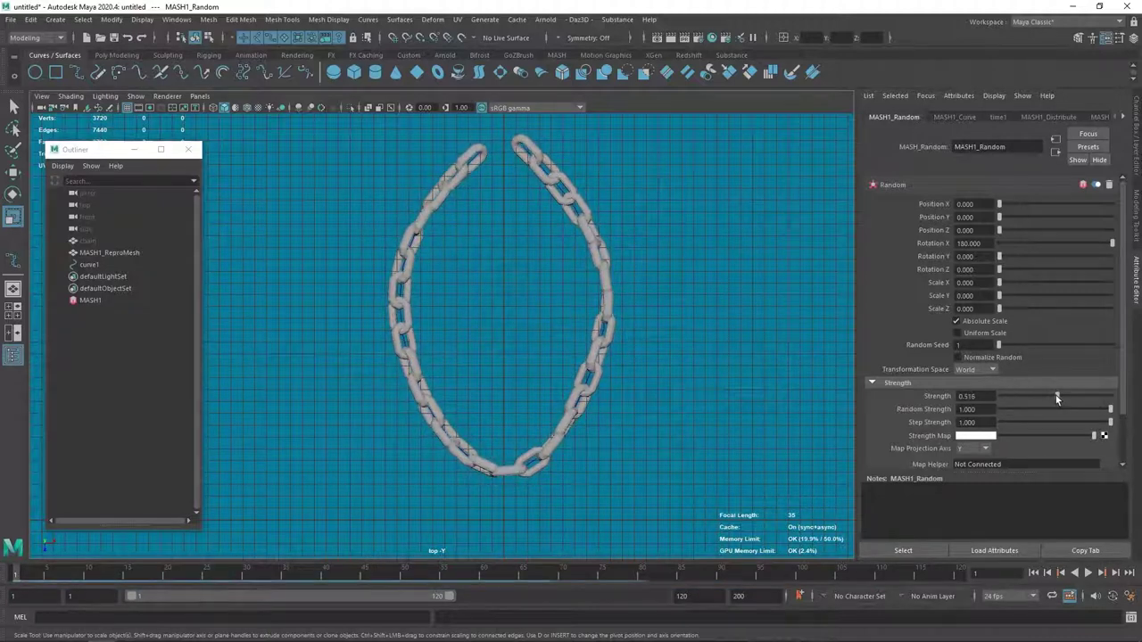
drag(998, 344, 1008, 344)
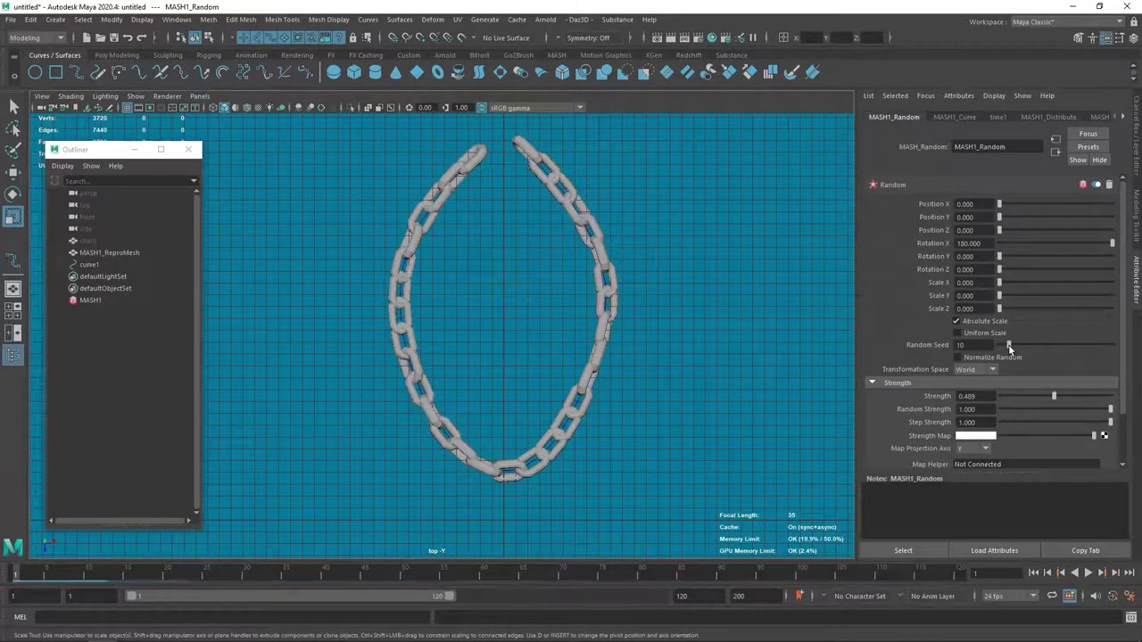
click(88, 240)
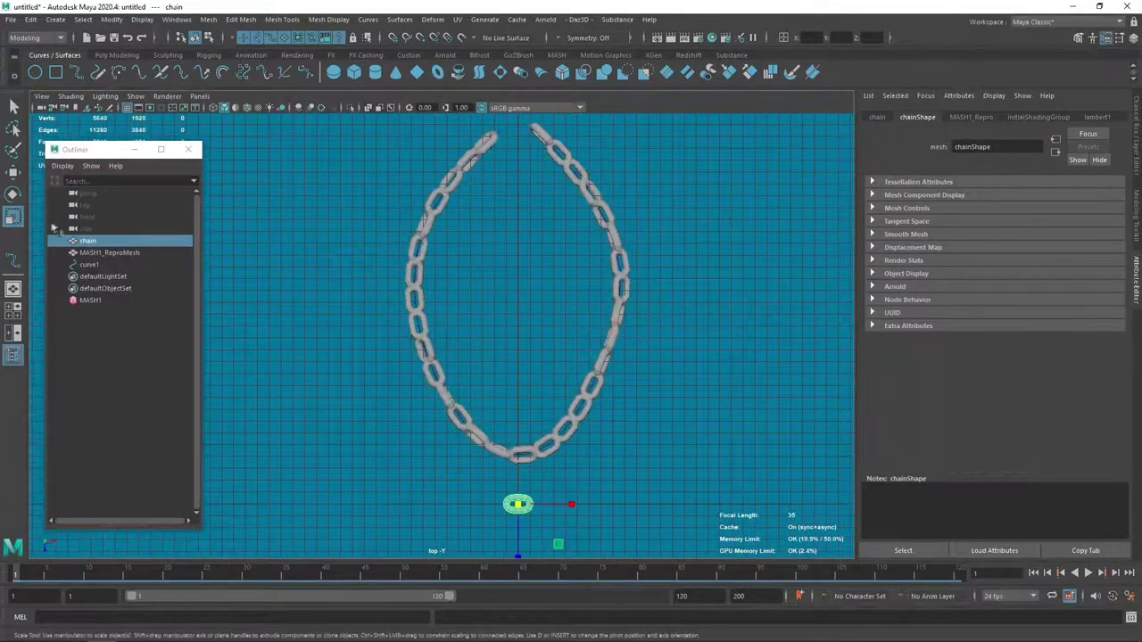
- Raise MASH1_Distribute Number of Points to 44
click(89, 300)
click(915, 117)
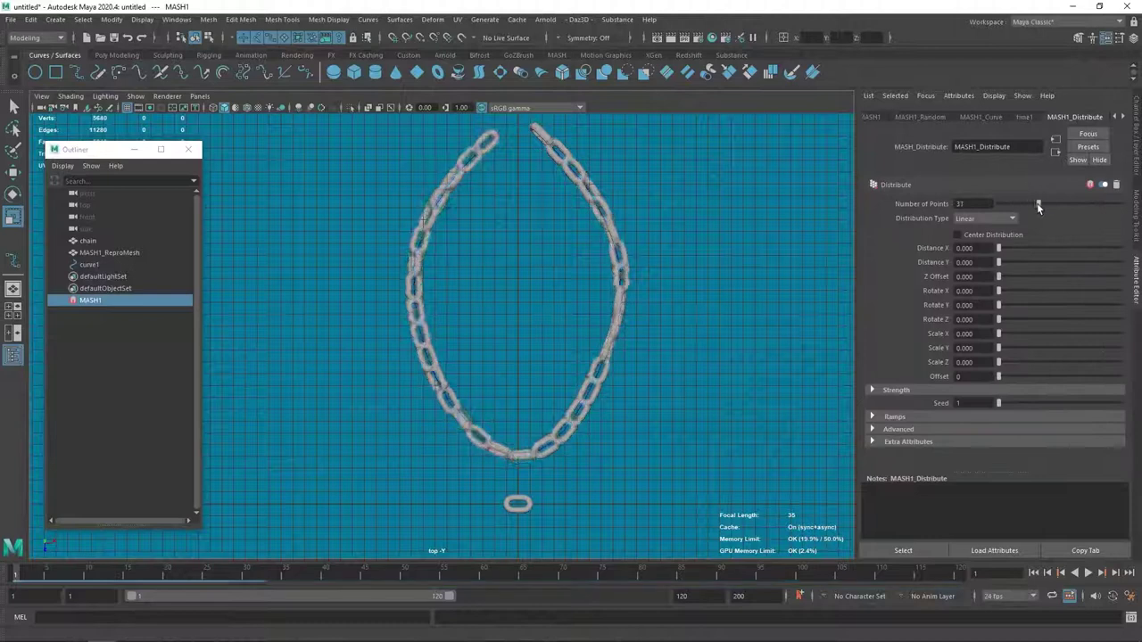
drag(1037, 203, 1051, 205)
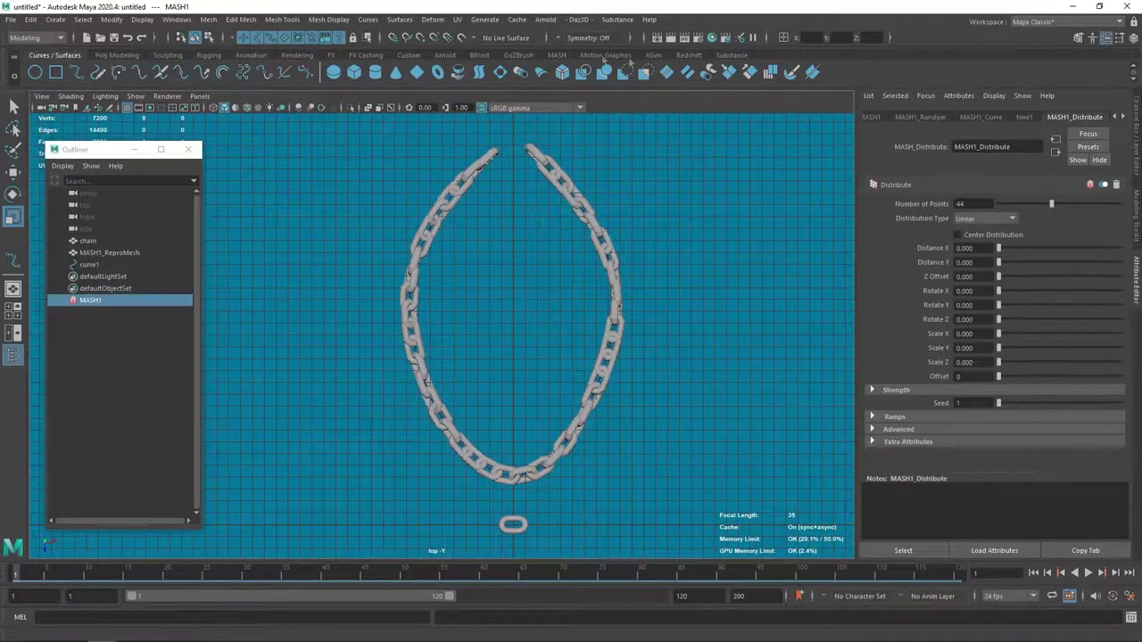
- Open the MASH Editor for MASH1 and toggle the Random node off and back on
click(555, 55)
click(77, 72)
click(313, 166)
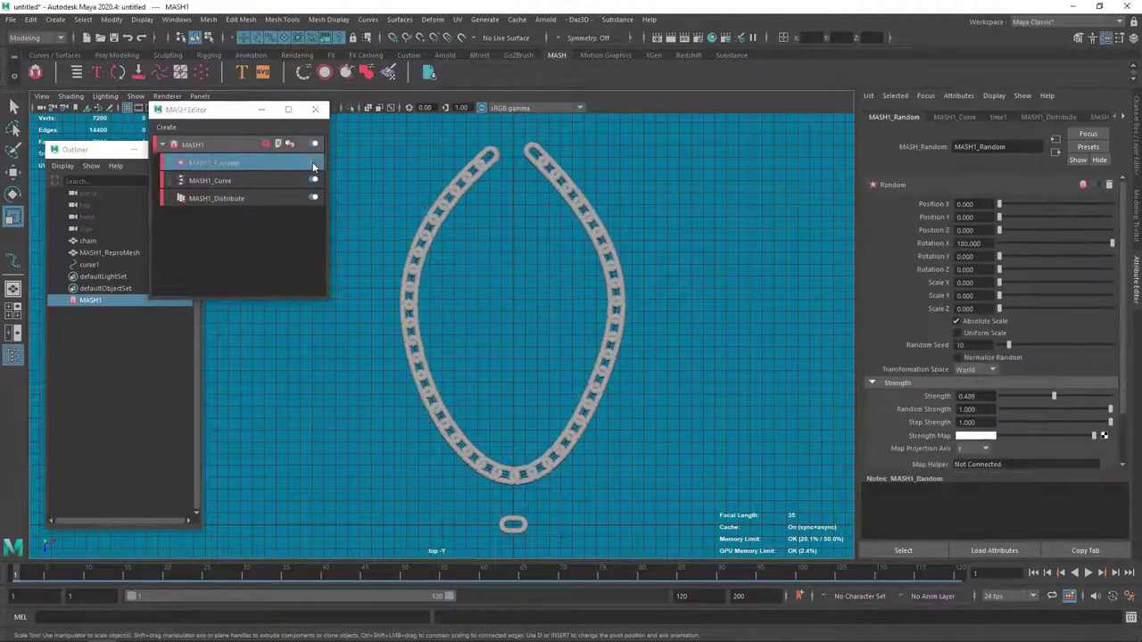
click(313, 166)
scroll(494, 279, up, 2)
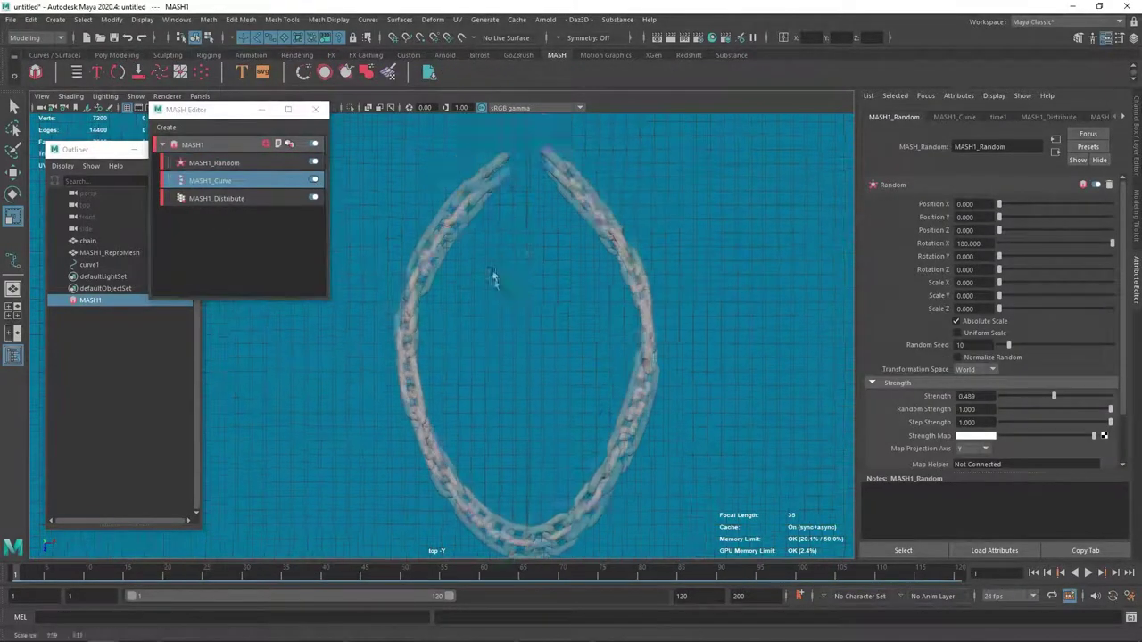
alt+middle_drag(493, 279, 515, 225)
- Set the Random node's Rotation X to 150.319 and Random Seed to 17
click(214, 163)
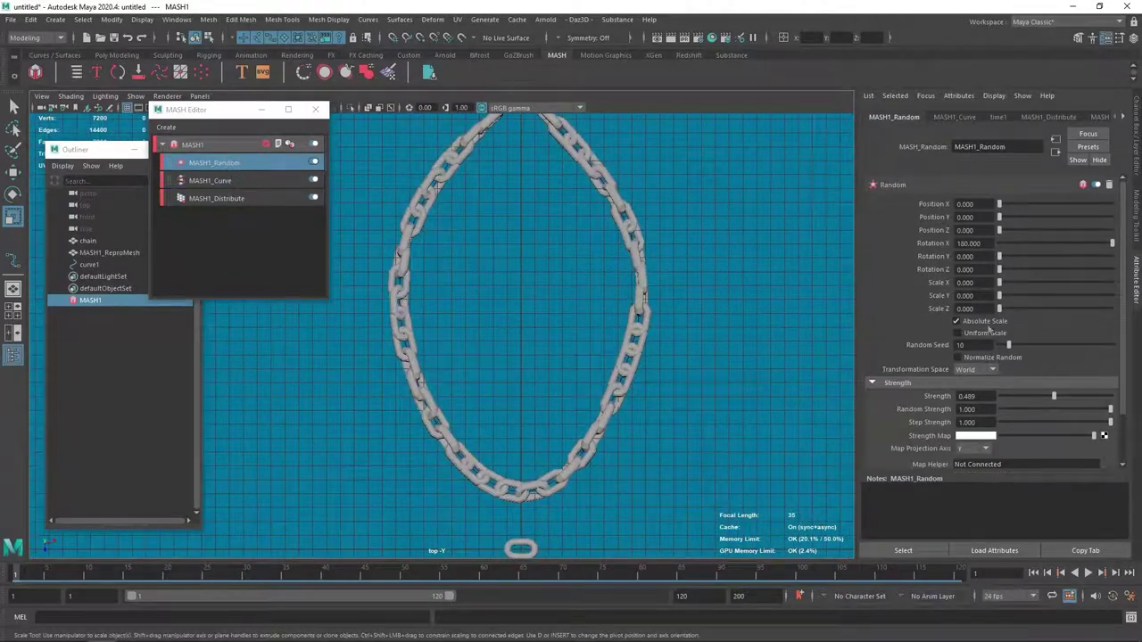
drag(1112, 243, 1091, 242)
drag(1008, 345, 1017, 347)
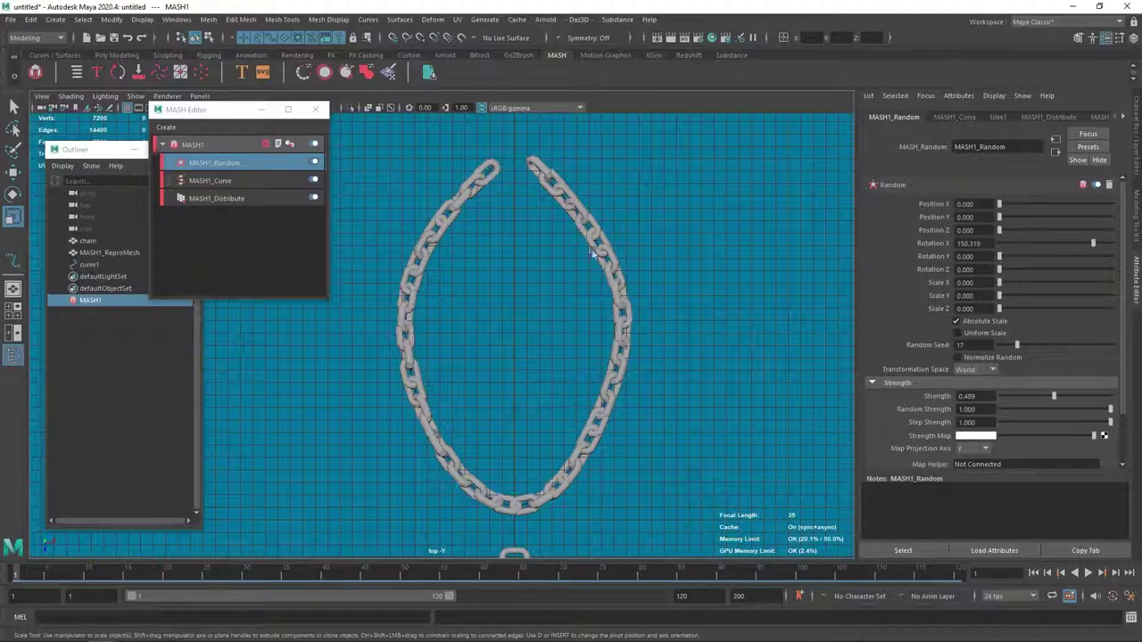
mouse_move(513, 387)
alt+middle_down()
mouse_move(511, 327)
mouse_move(511, 349)
alt+middle_up()
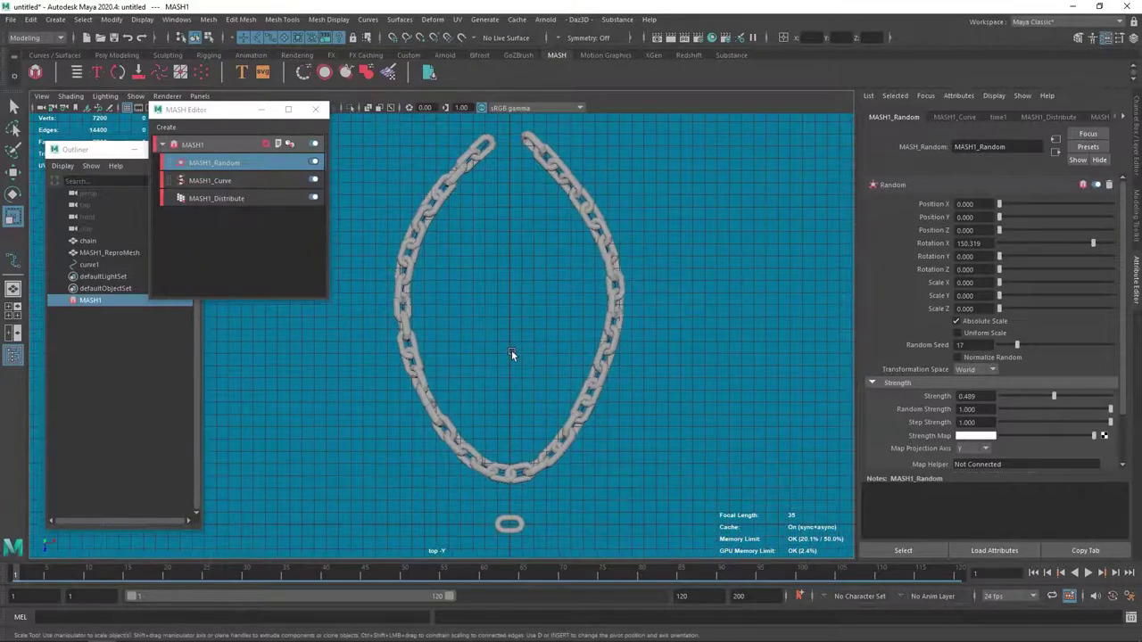
click(89, 264)
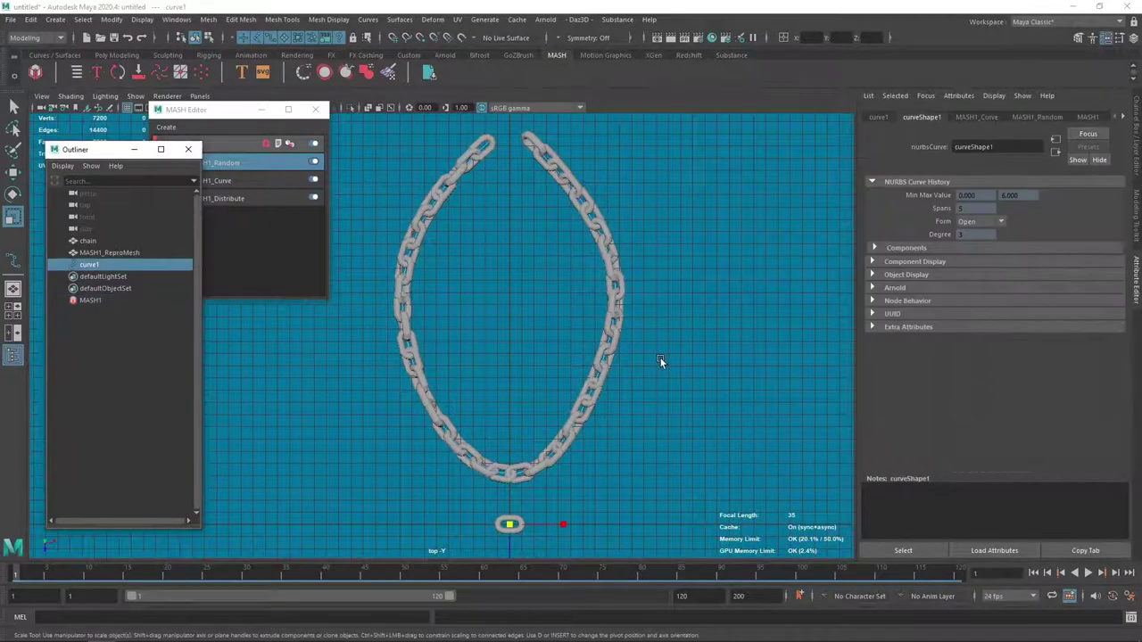
- Isolate curve1 in the top view with Ctrl+1 and select its top control vertex
alt+middle_drag(660, 358, 694, 364)
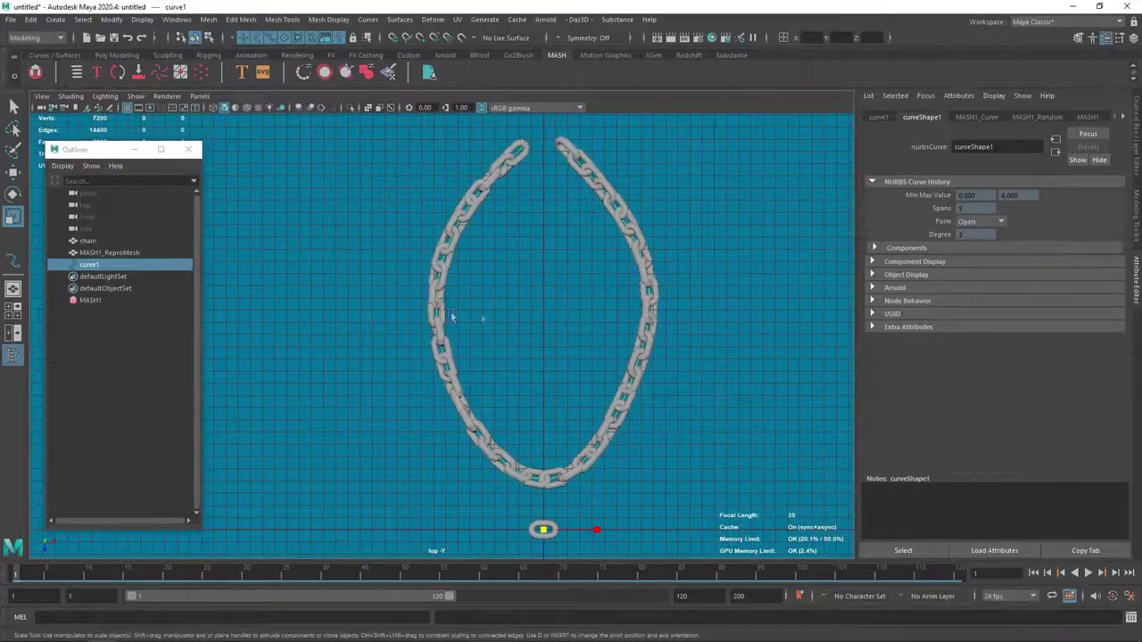
alt+middle_drag(451, 313, 421, 309)
key(ctrl+1)
right_drag(466, 287, 431, 276)
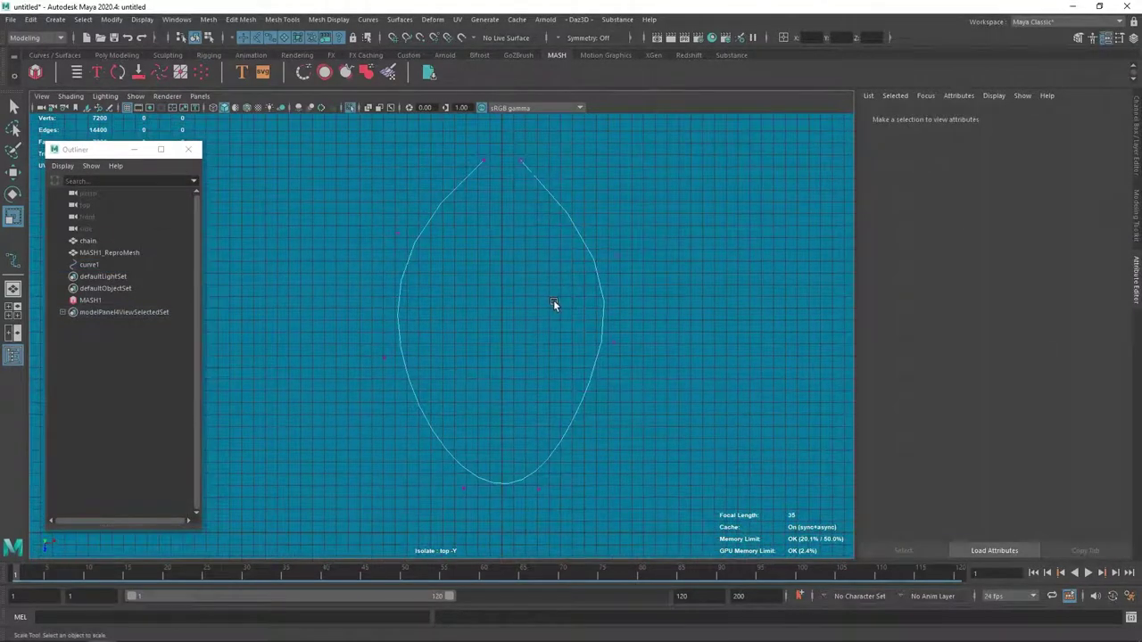
click(520, 162)
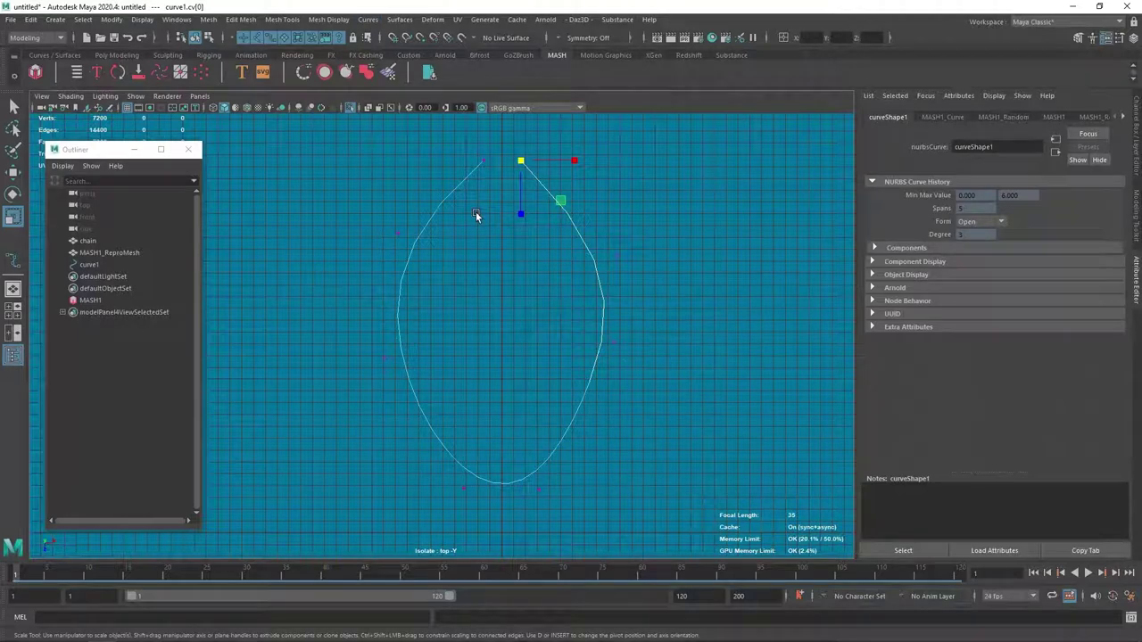
key(space)
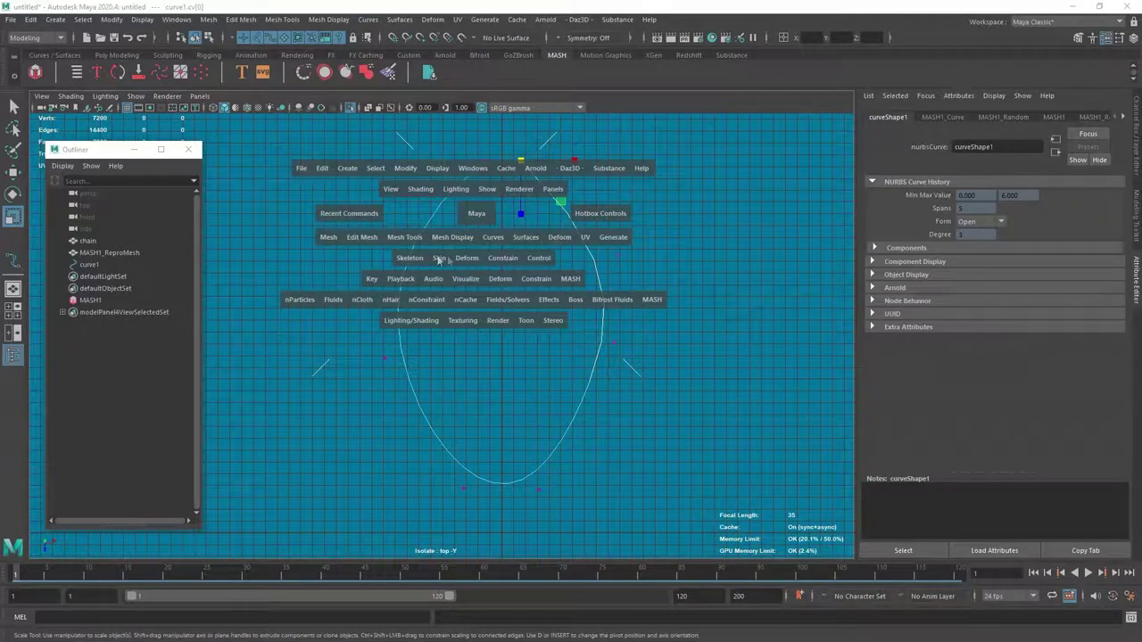
- Create clusters on the top CV via Deform > Cluster and on the next CV
click(501, 260)
click(466, 258)
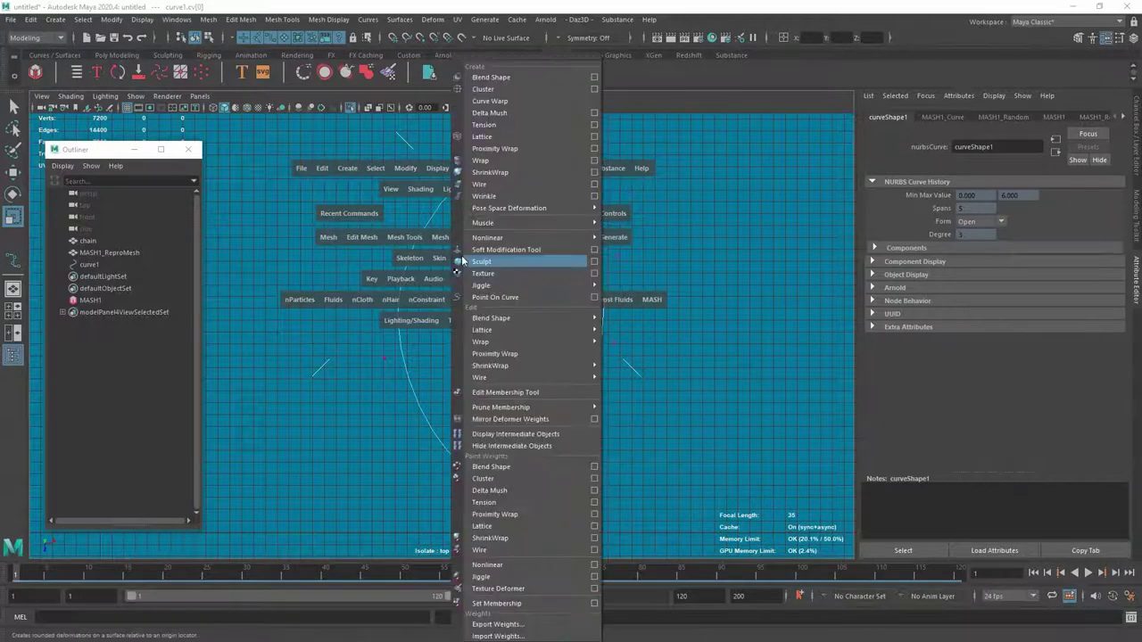
click(509, 90)
scroll(568, 247, up, 5)
scroll(599, 438, up, 5)
scroll(674, 348, up, 3)
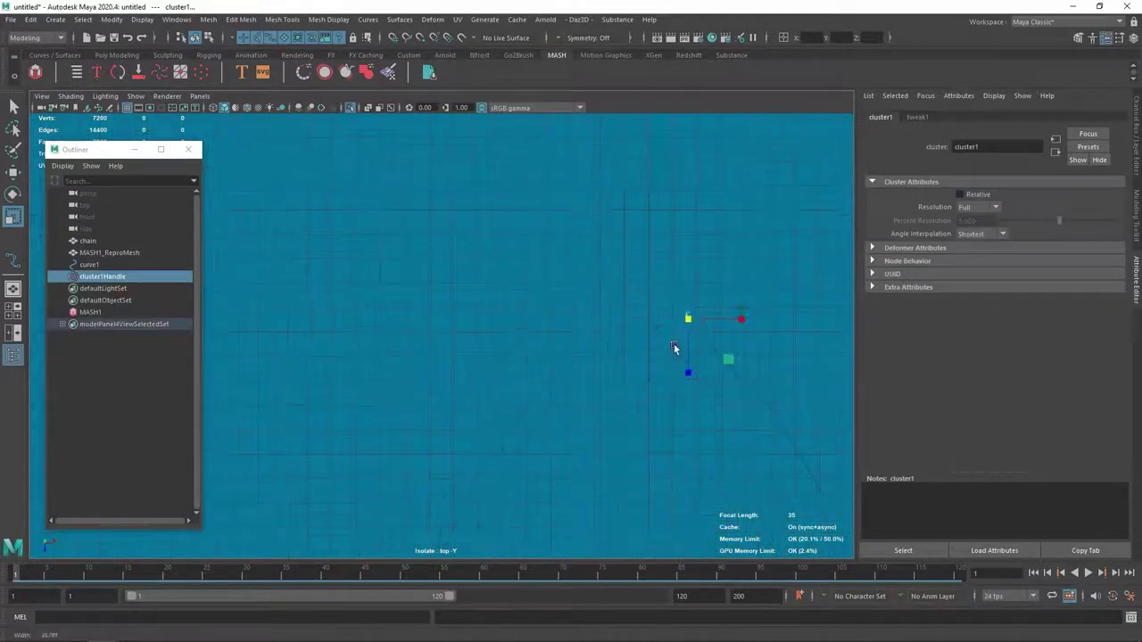
scroll(674, 348, down, 5)
click(530, 325)
right_drag(530, 325, 557, 286)
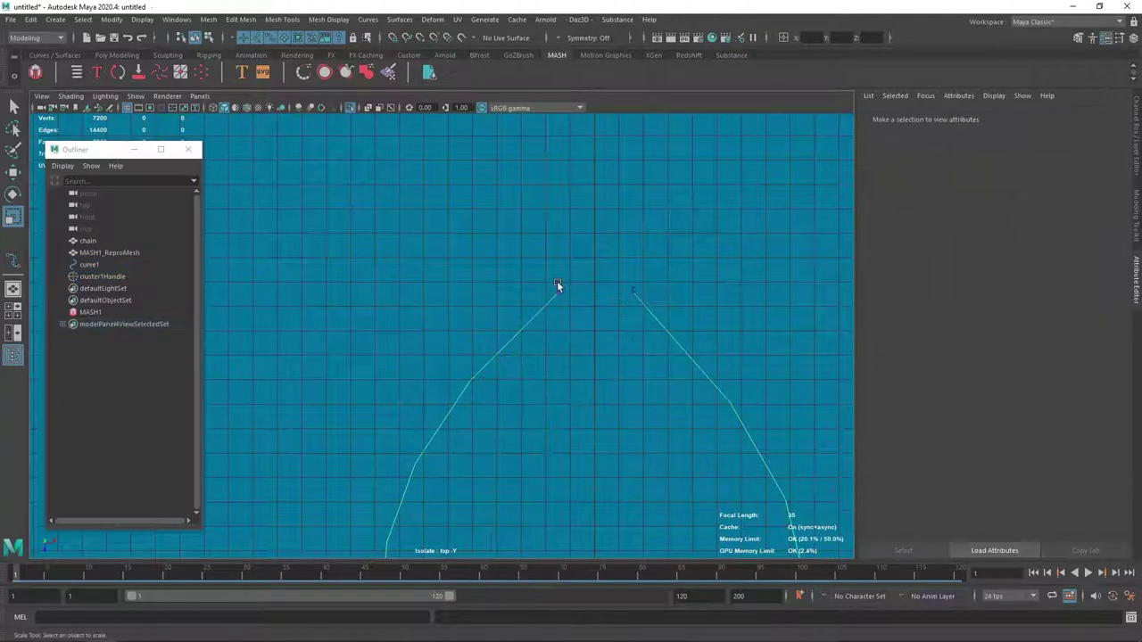
click(555, 290)
key(g)
- Add clusters on three more CVs along the left side and lower arc
click(439, 371)
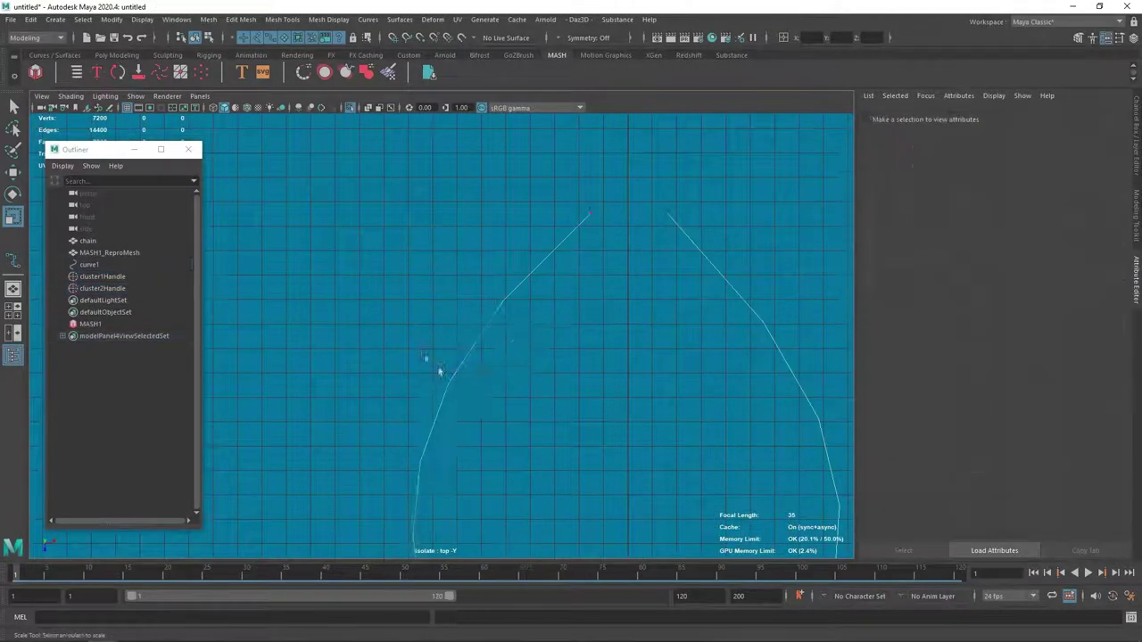
click(426, 358)
key(g)
scroll(503, 246, up, 4)
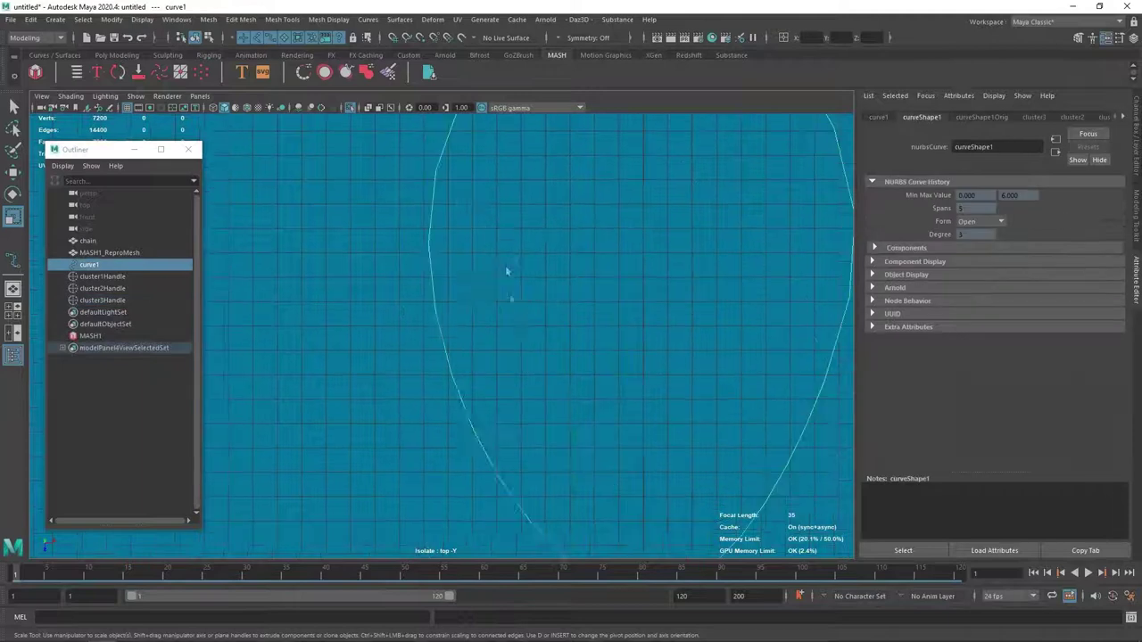
scroll(506, 270, down, 2)
click(491, 258)
click(404, 330)
key(g)
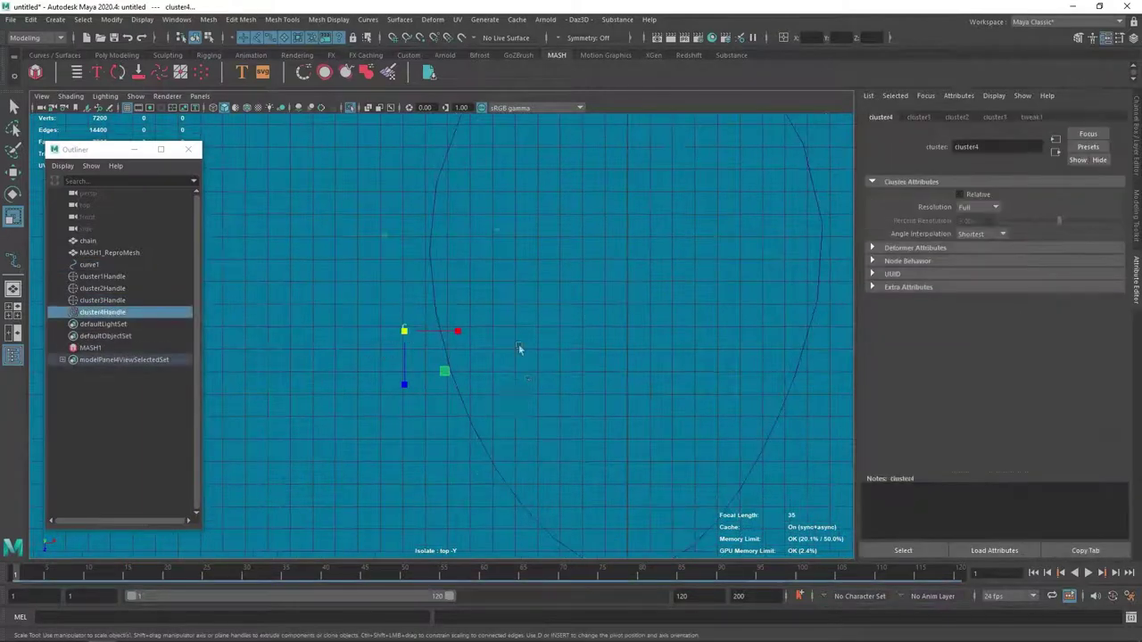
scroll(518, 348, down, 1)
right_click(526, 344)
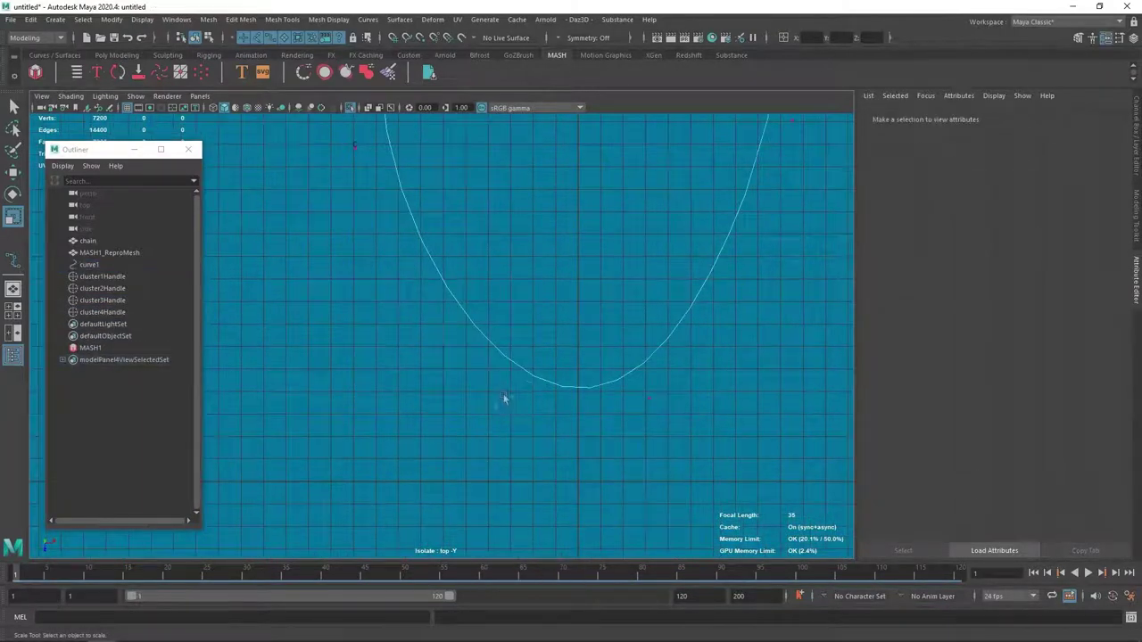
click(505, 396)
key(g)
- Add clusters on the remaining three right-hand CVs, reaching cluster8Handle
right_drag(612, 371, 672, 391)
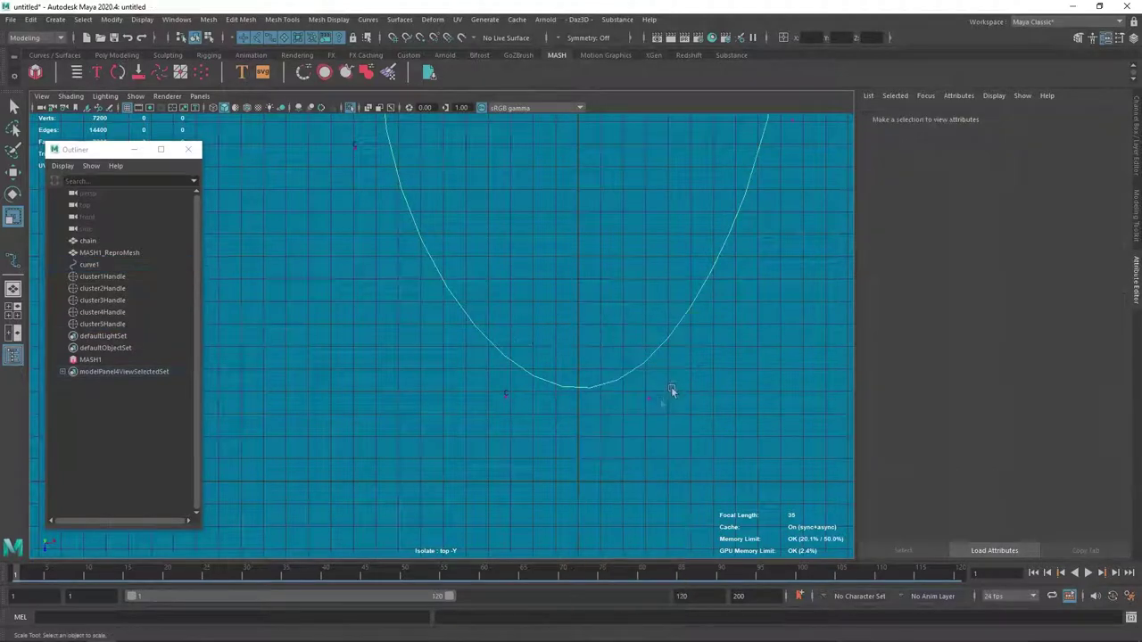
click(649, 399)
key(g)
scroll(640, 393, up, 2)
click(697, 272)
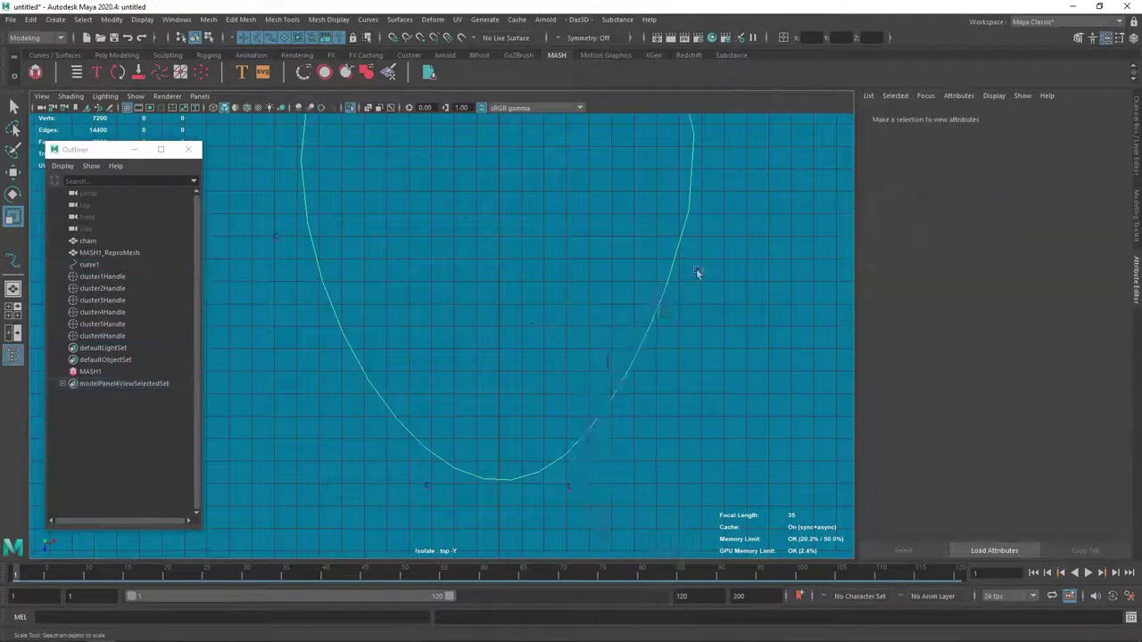
scroll(697, 272, down, 2)
click(689, 318)
key(g)
click(617, 298)
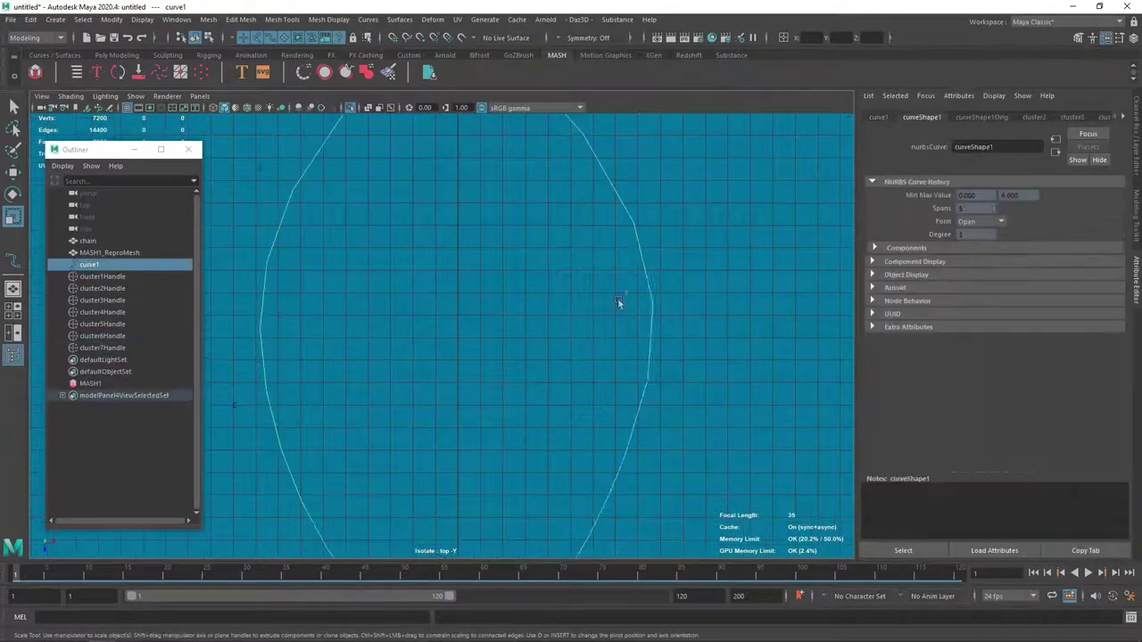
right_drag(618, 298, 629, 268)
click(668, 327)
key(g)
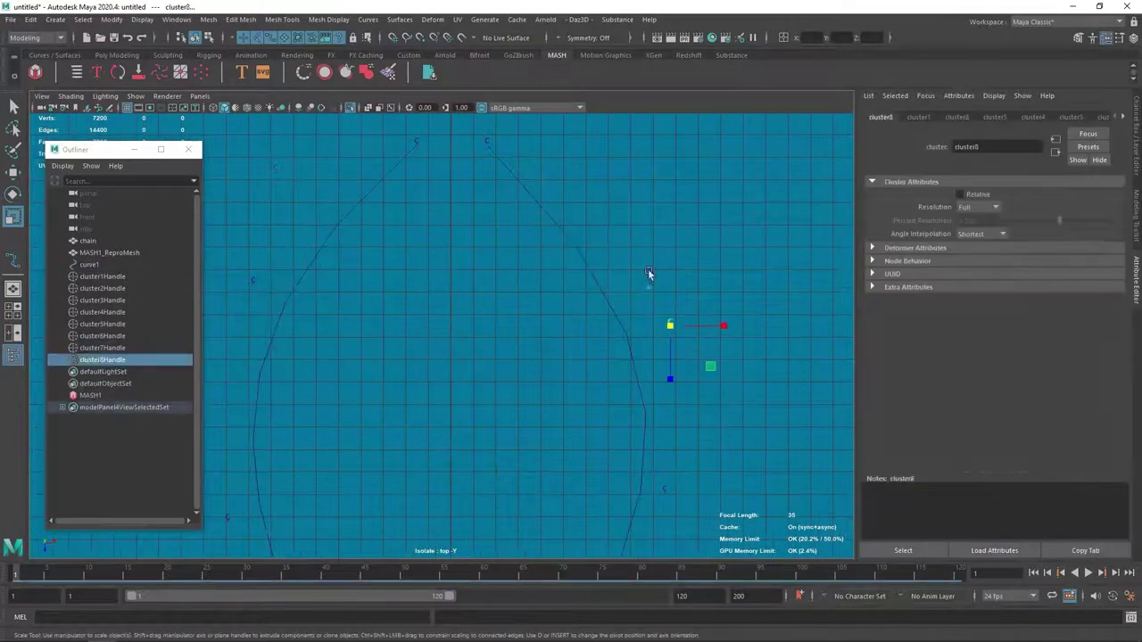
- Select all eight cluster handles, cluster1Handle through cluster8Handle
click(648, 272)
scroll(666, 276, down, 2)
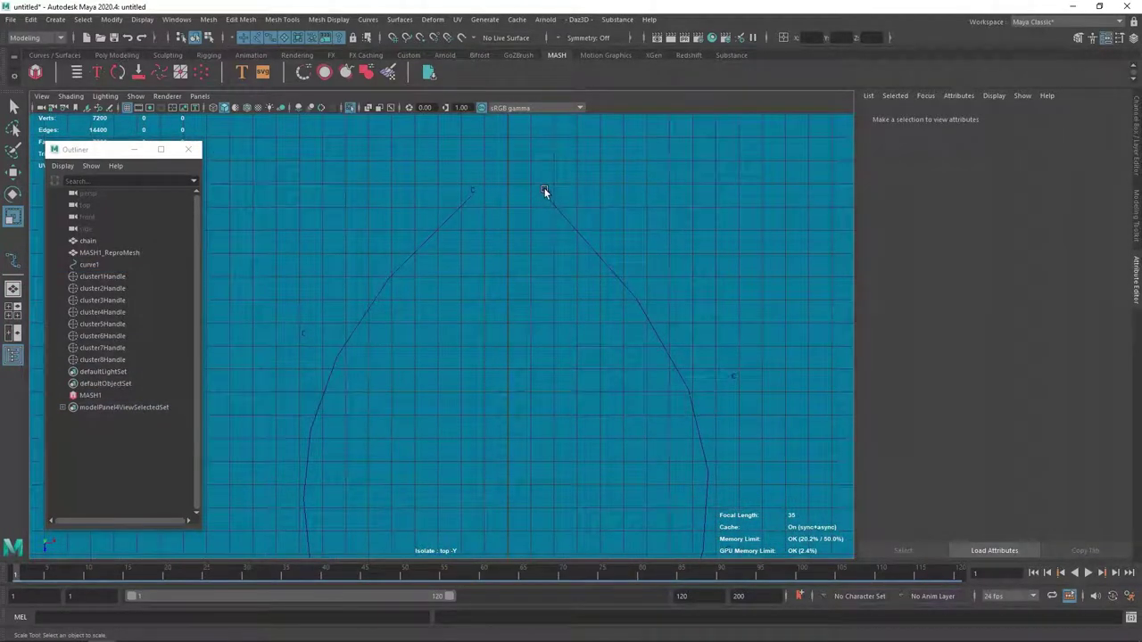
drag(544, 192, 504, 179)
drag(575, 384, 262, 309)
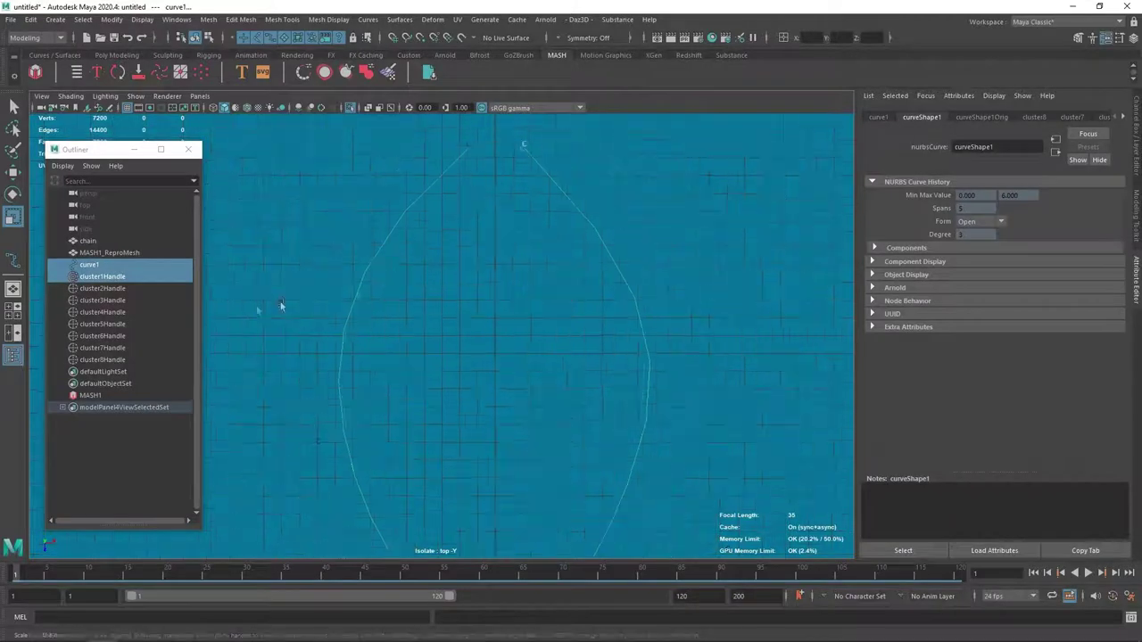
drag(120, 276, 121, 361)
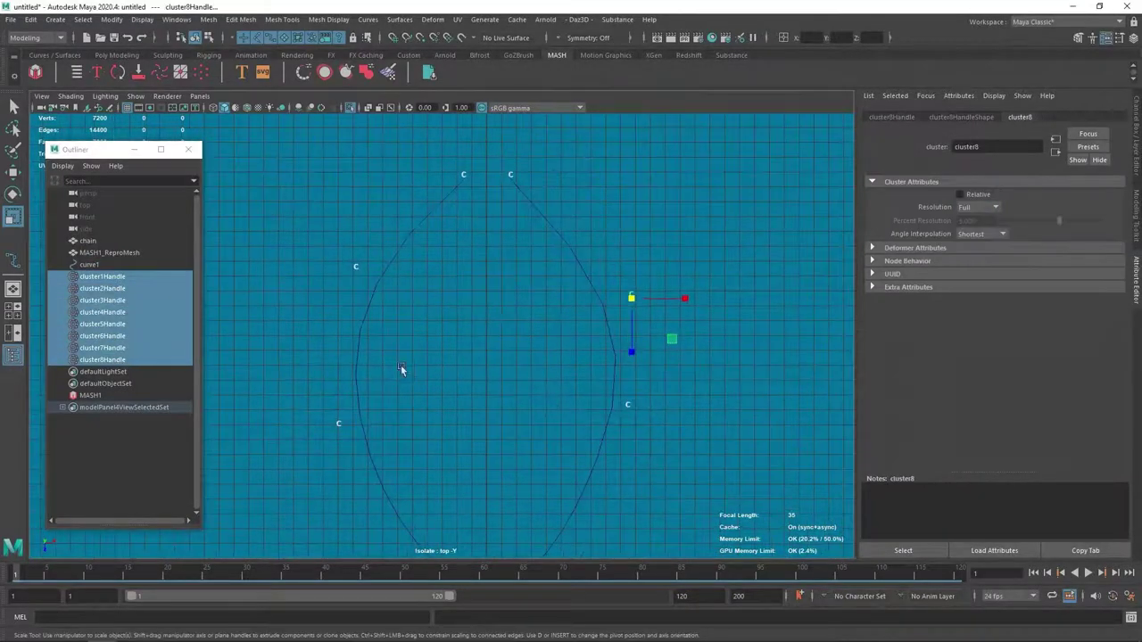
- Group the eight cluster handles with Ctrl+G and rename the group claster
middle_drag(400, 369, 454, 331)
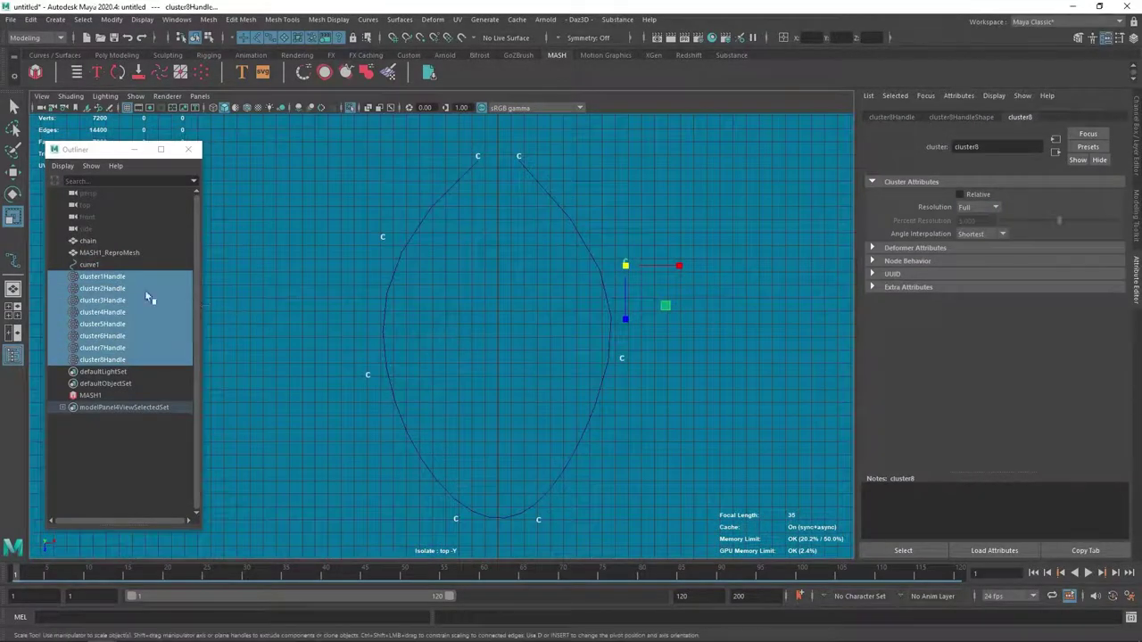
key(ctrl+g)
double_click(93, 277)
text(cluster)
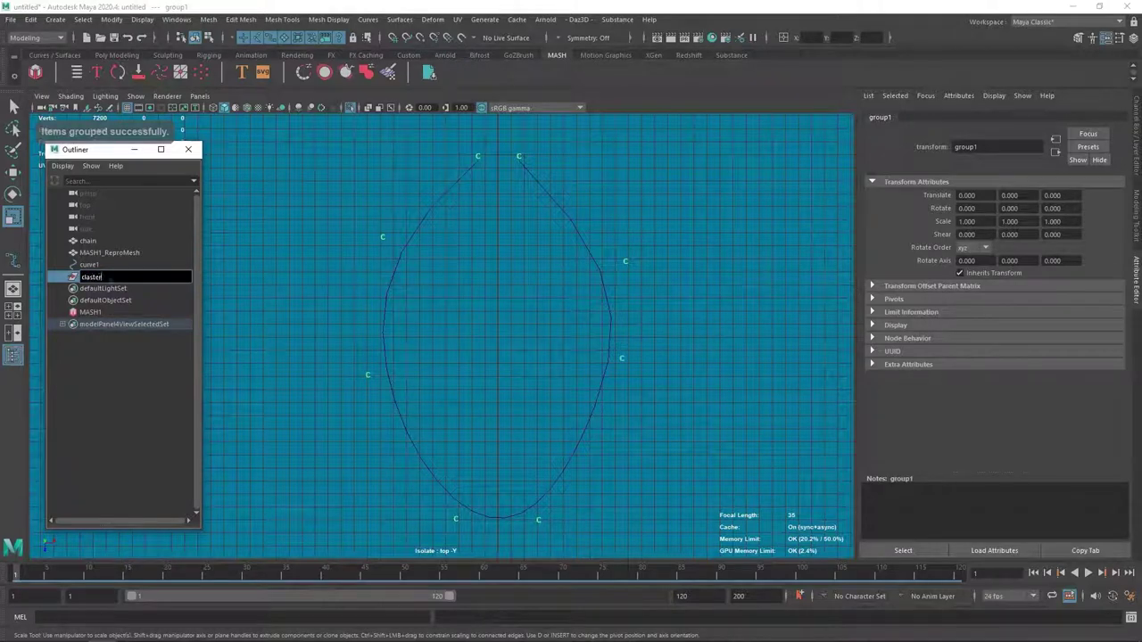
key(Return)
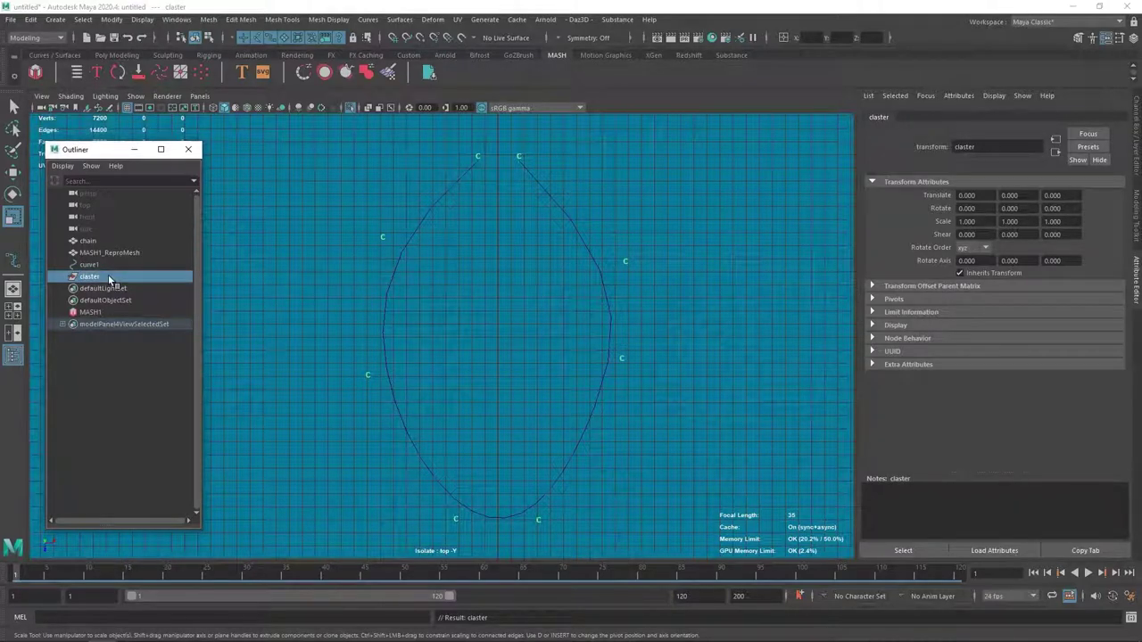
- Exit Isolate Select to show the chain, then expand claster and select its handles
click(538, 299)
key(ctrl+1)
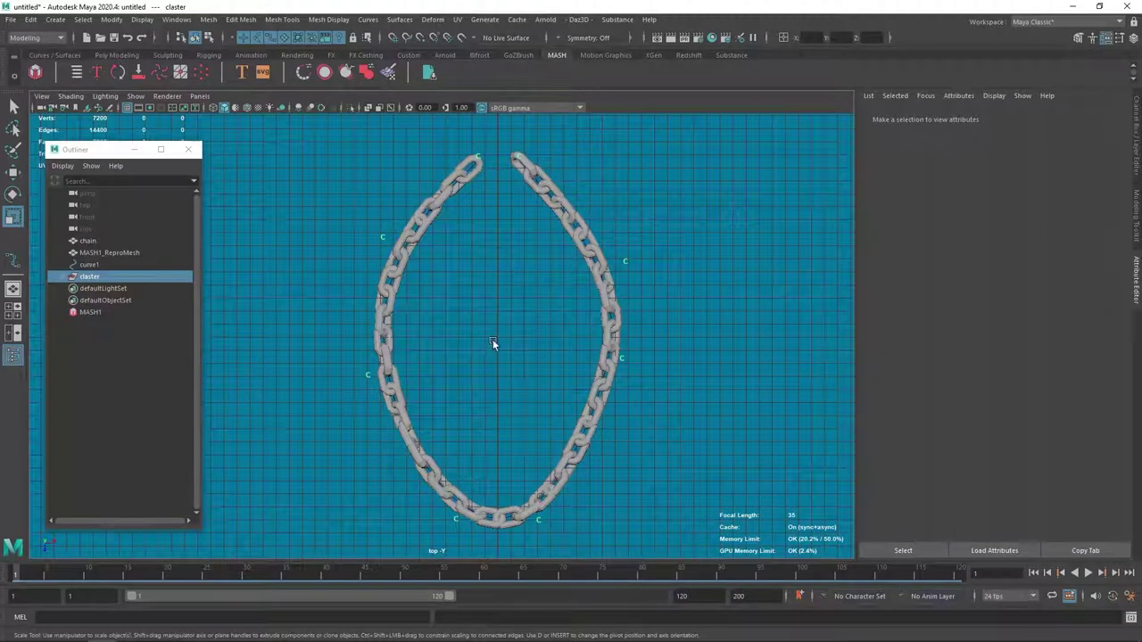
click(62, 277)
click(132, 288)
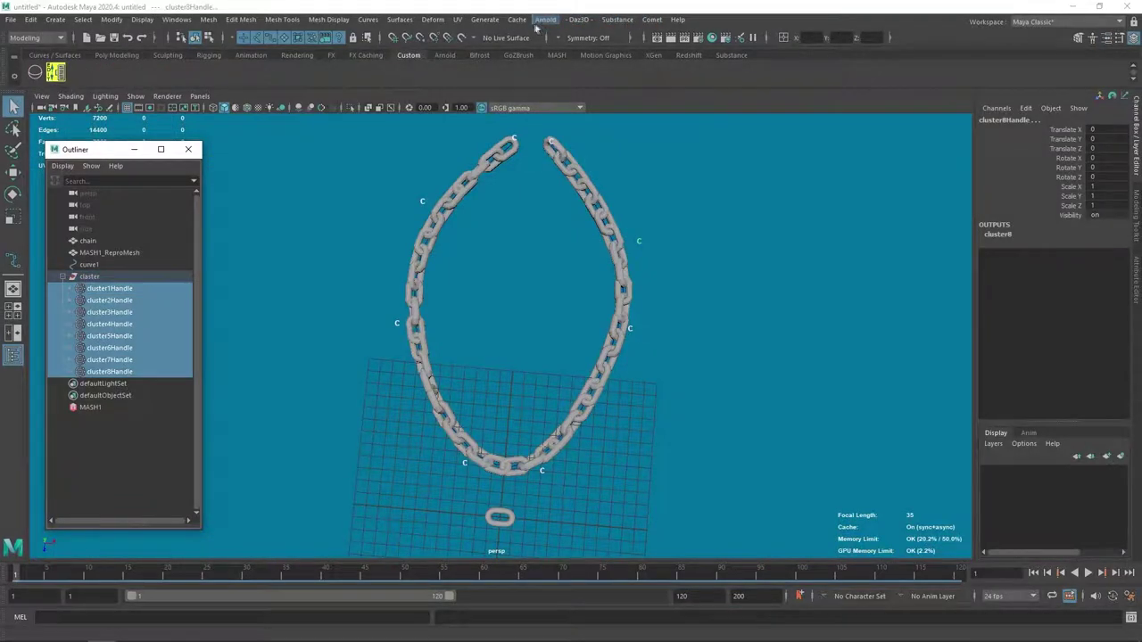
click(518, 20)
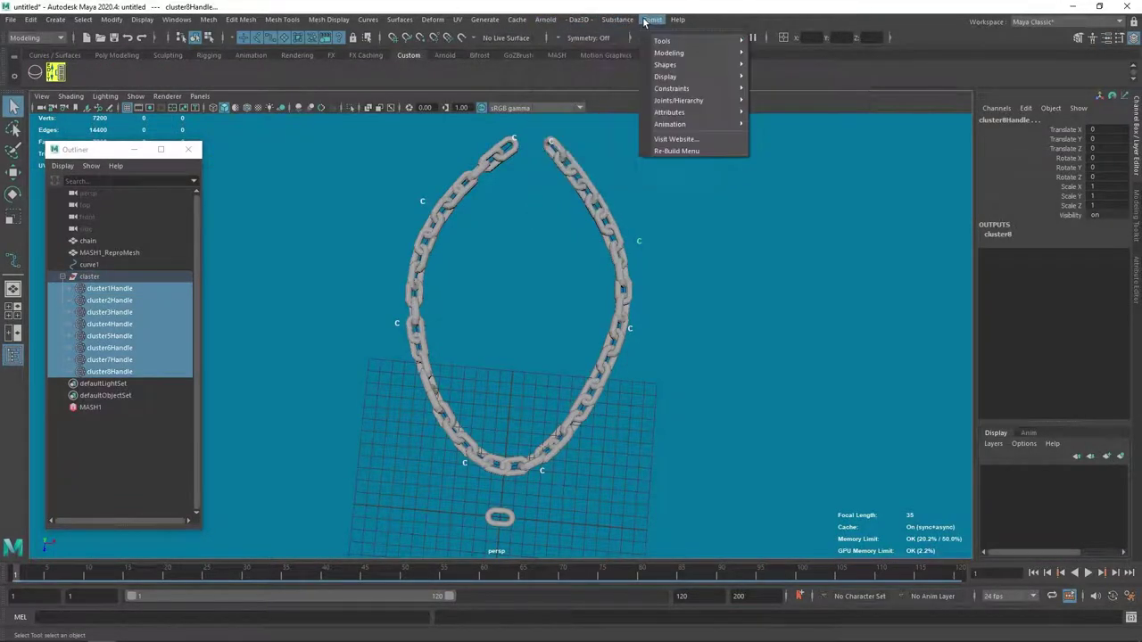
mouse_move(665, 64)
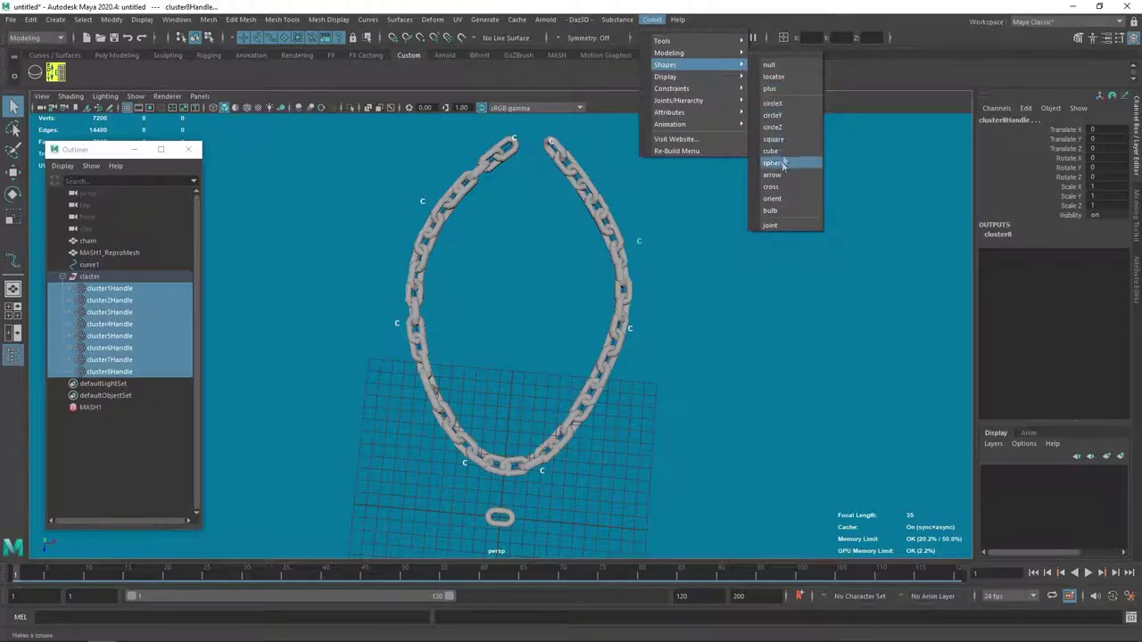
- Add a sphere control curve on each of the eight clusters and shrink them slightly
click(780, 163)
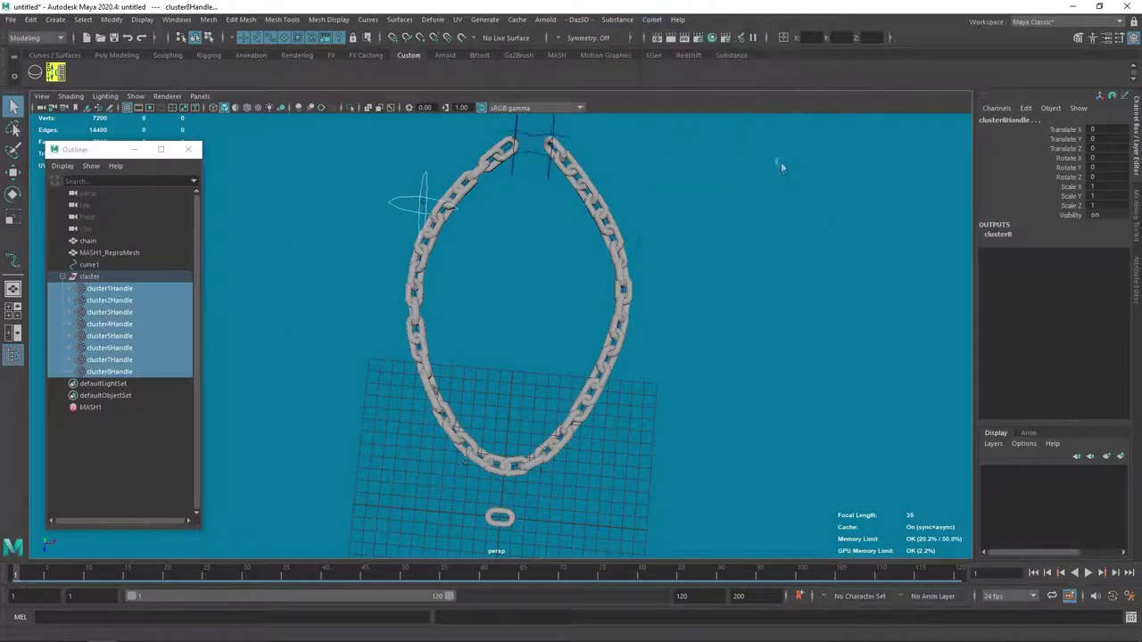
key(e)
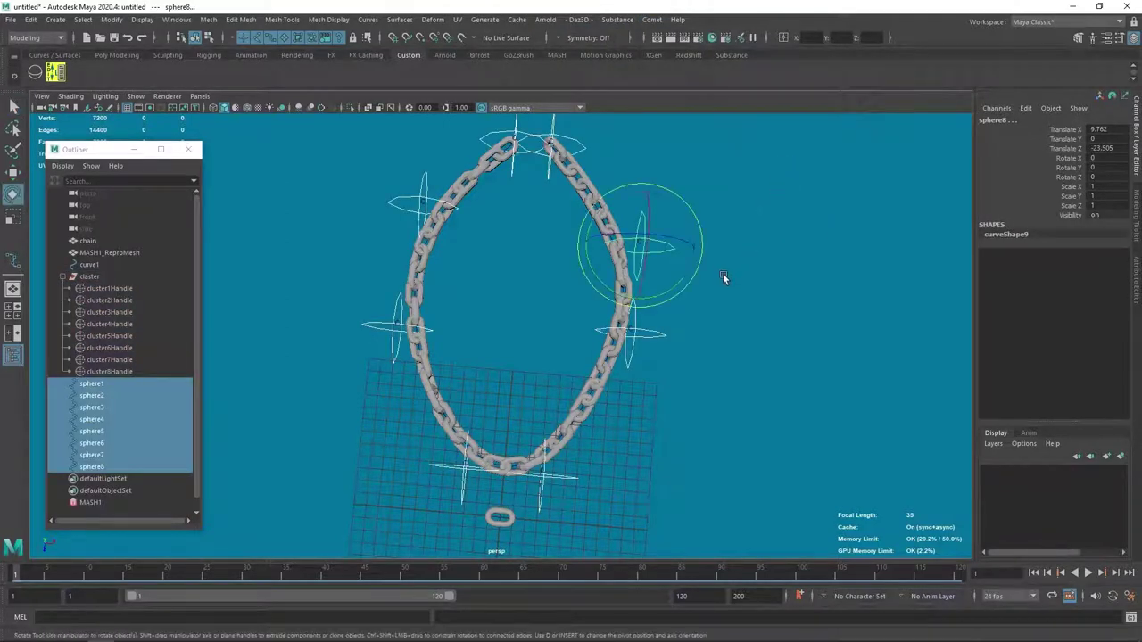
key(r)
middle_drag(753, 283, 874, 247)
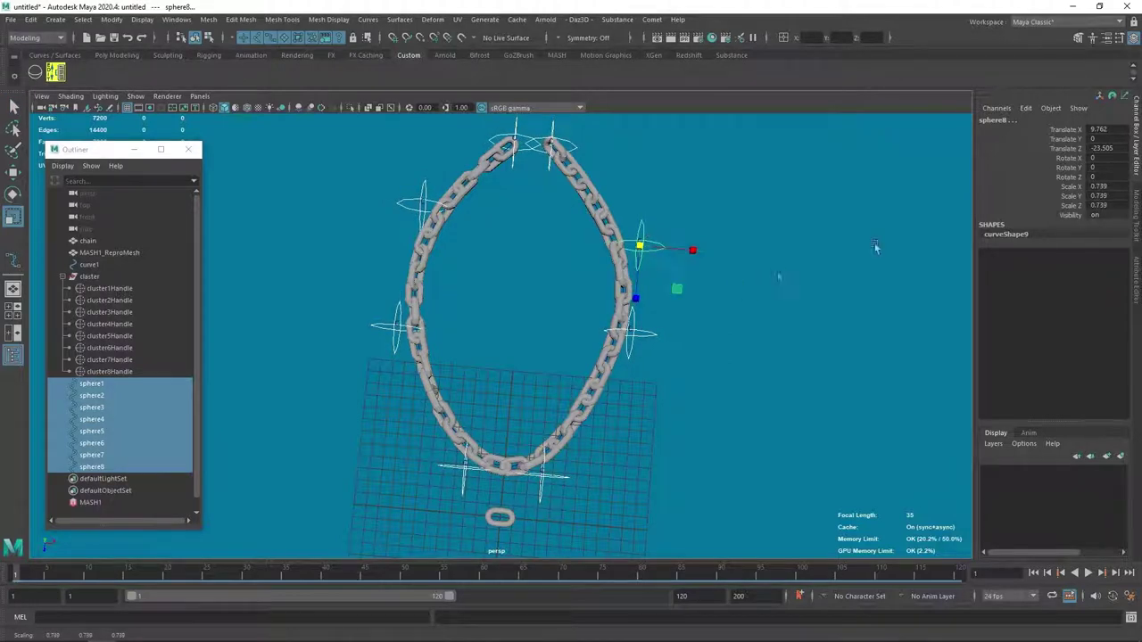
- Freeze the sphere controls' scale so it reads 1
drag(1081, 185, 1076, 195)
right_click(1075, 206)
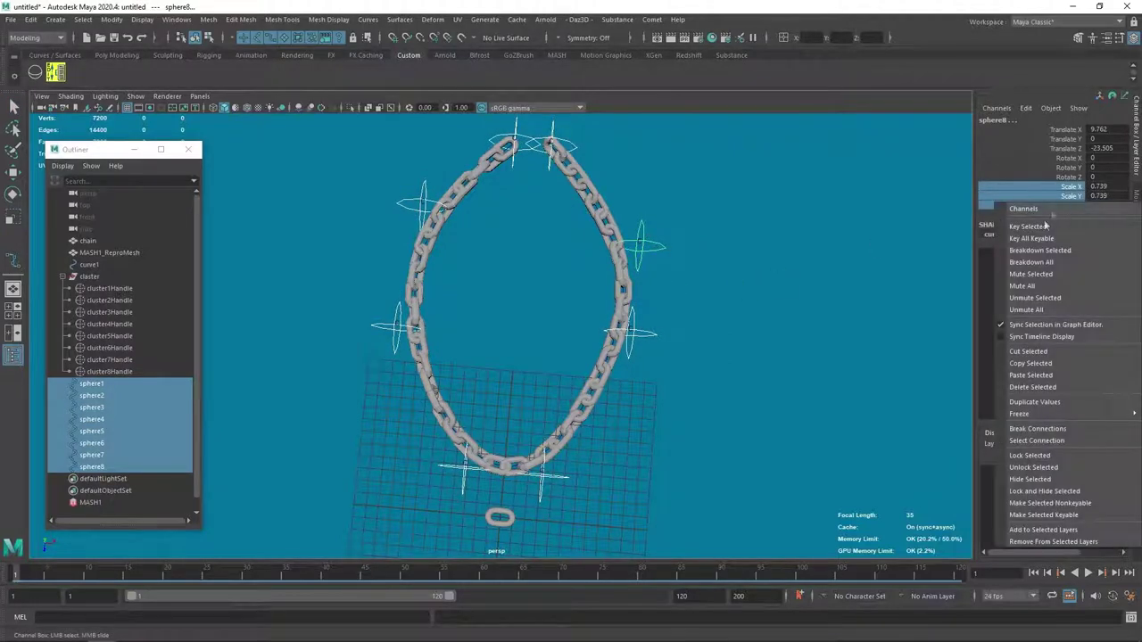
click(936, 438)
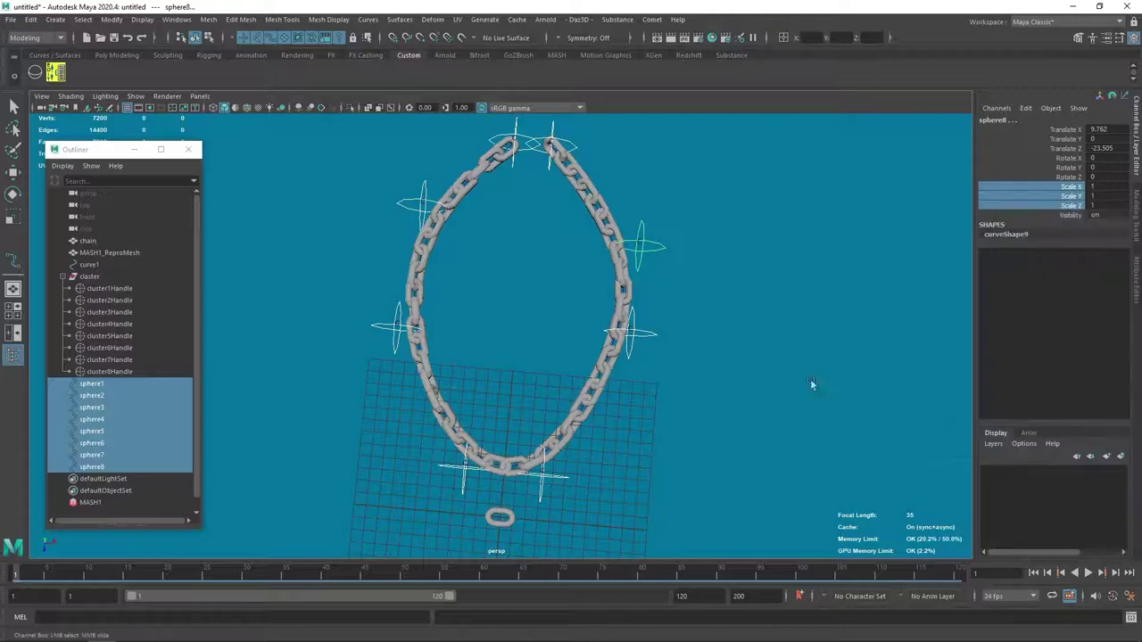
click(731, 330)
- Select sphere1 in the Outliner and check its shape node
alt+drag(732, 329, 695, 246)
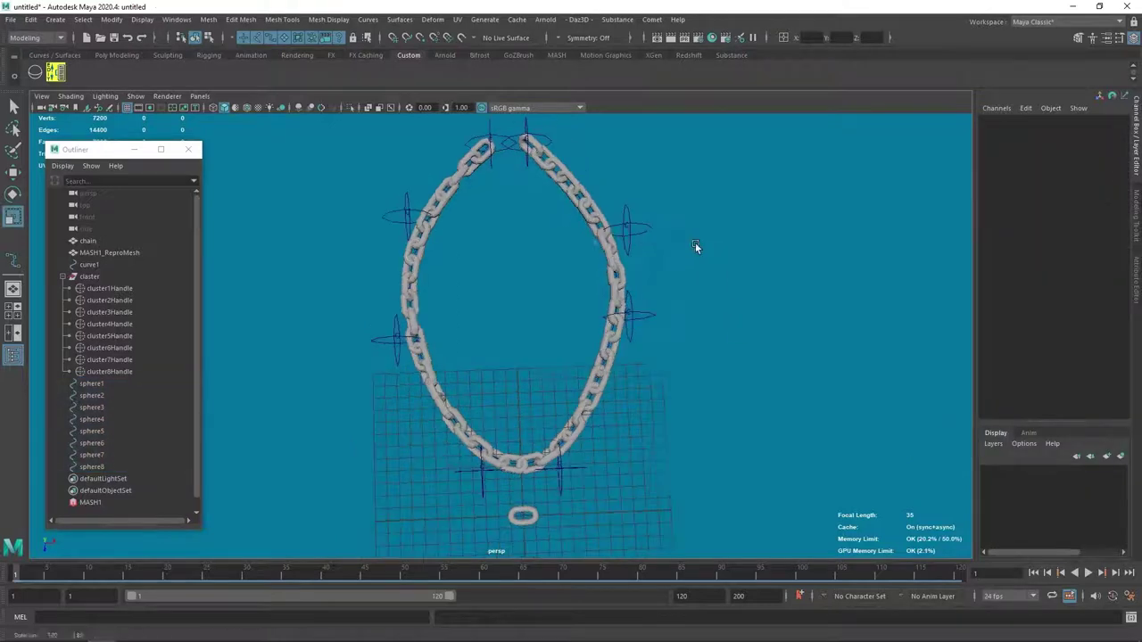
click(100, 384)
key(Down)
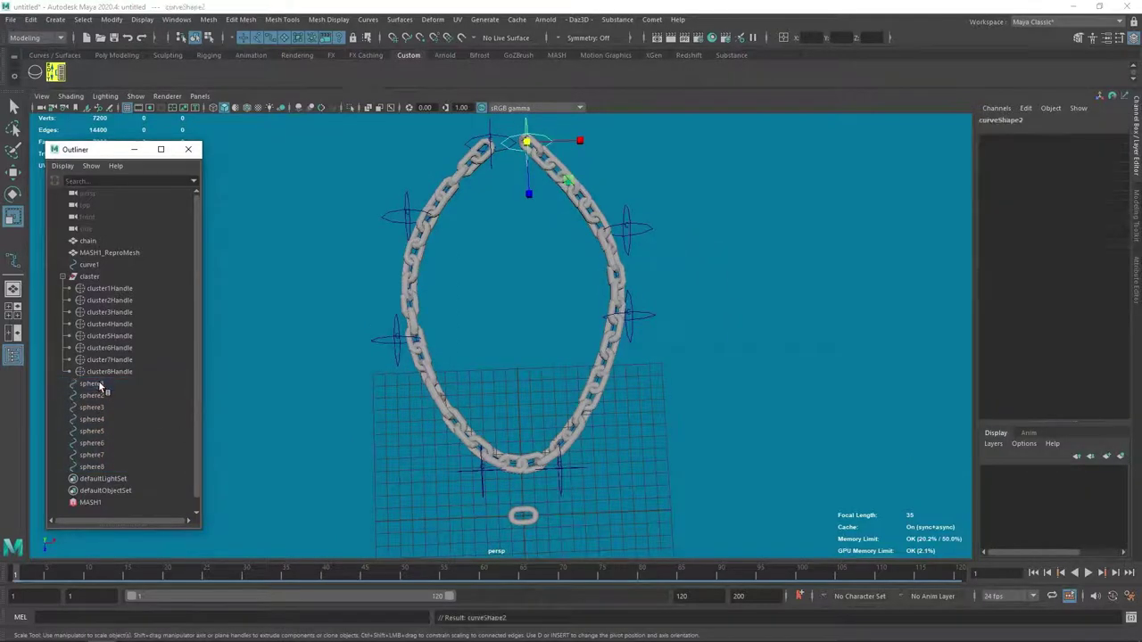
click(100, 385)
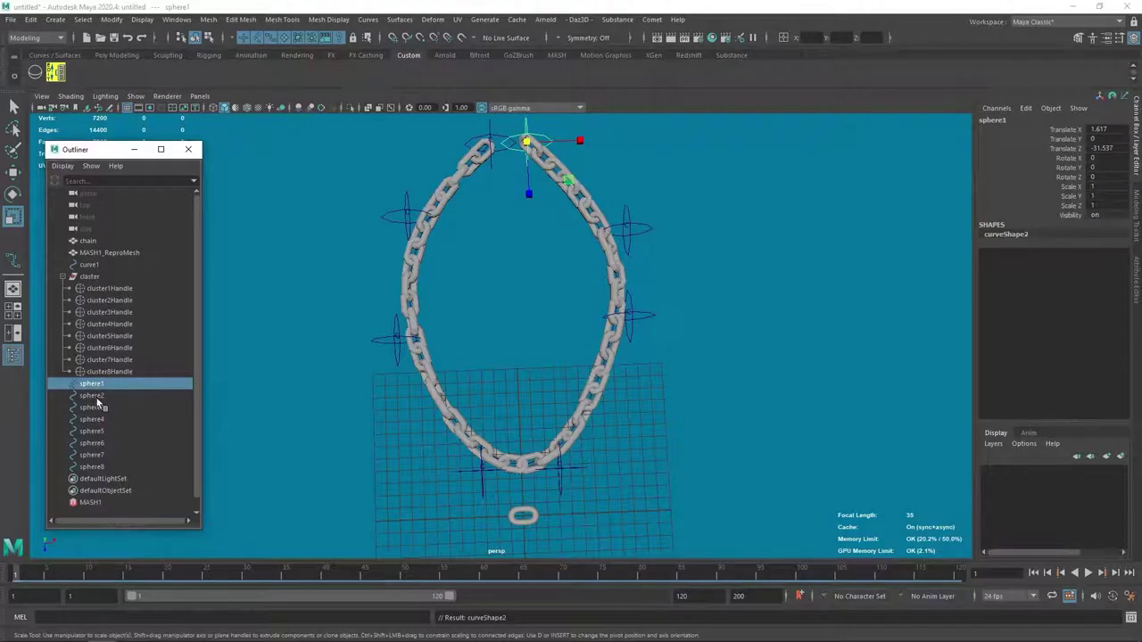
- Select sphere1 through sphere8 in the Outliner
click(524, 341)
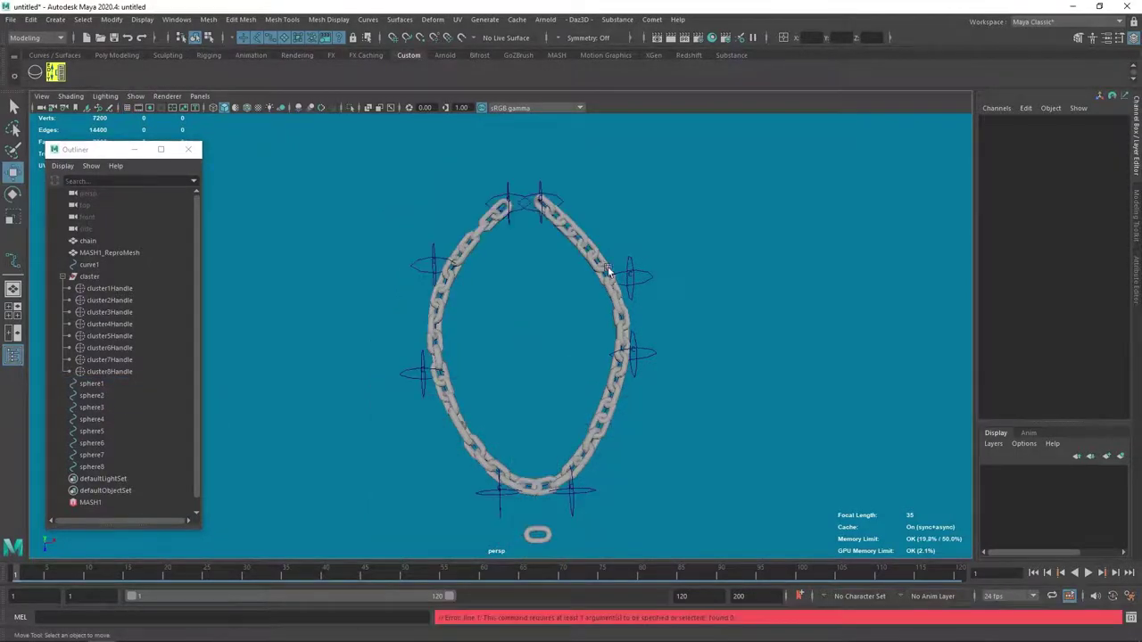
mouse_move(606, 271)
alt+right_down()
mouse_move(597, 461)
mouse_move(599, 231)
alt+right_up()
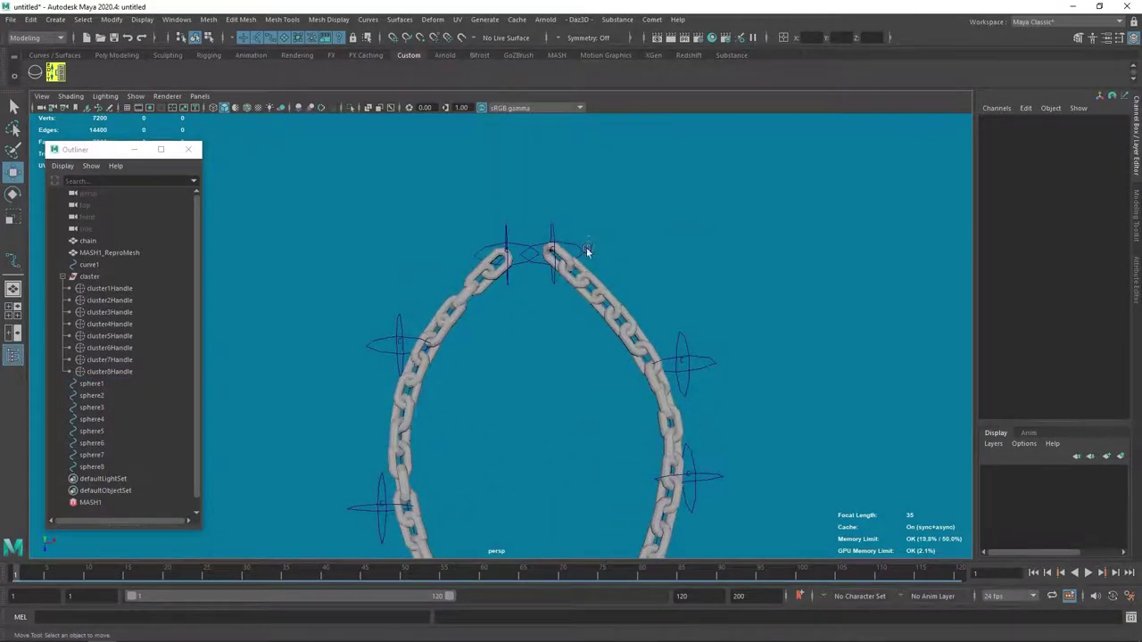
drag(113, 384, 117, 467)
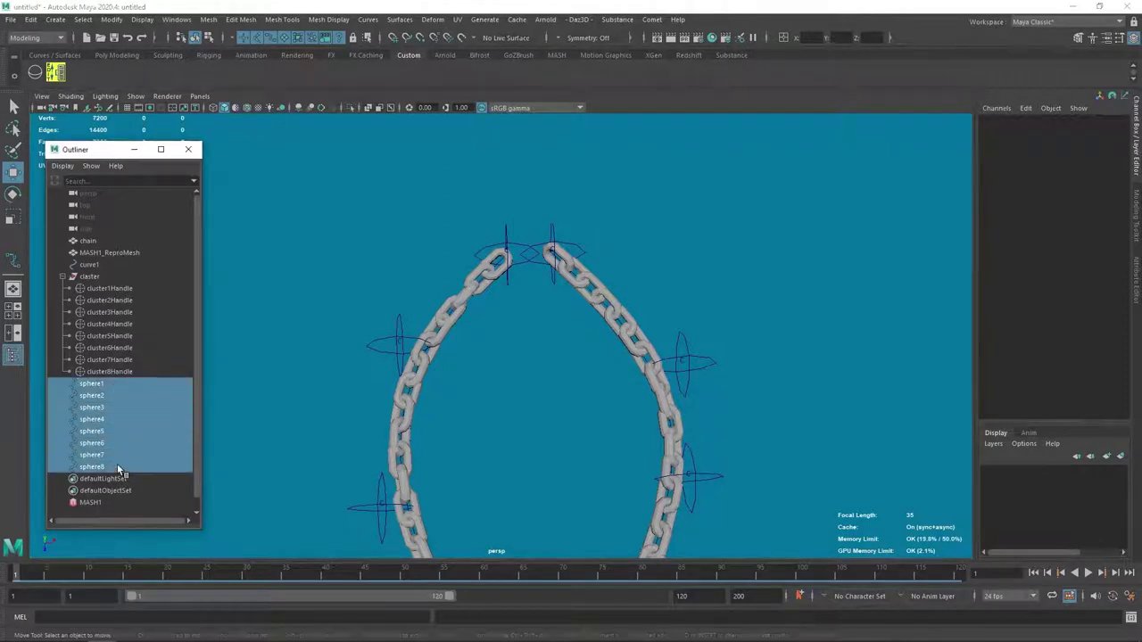
mouse_move(847, 299)
alt+right_down()
mouse_move(686, 295)
mouse_move(699, 247)
alt+right_up()
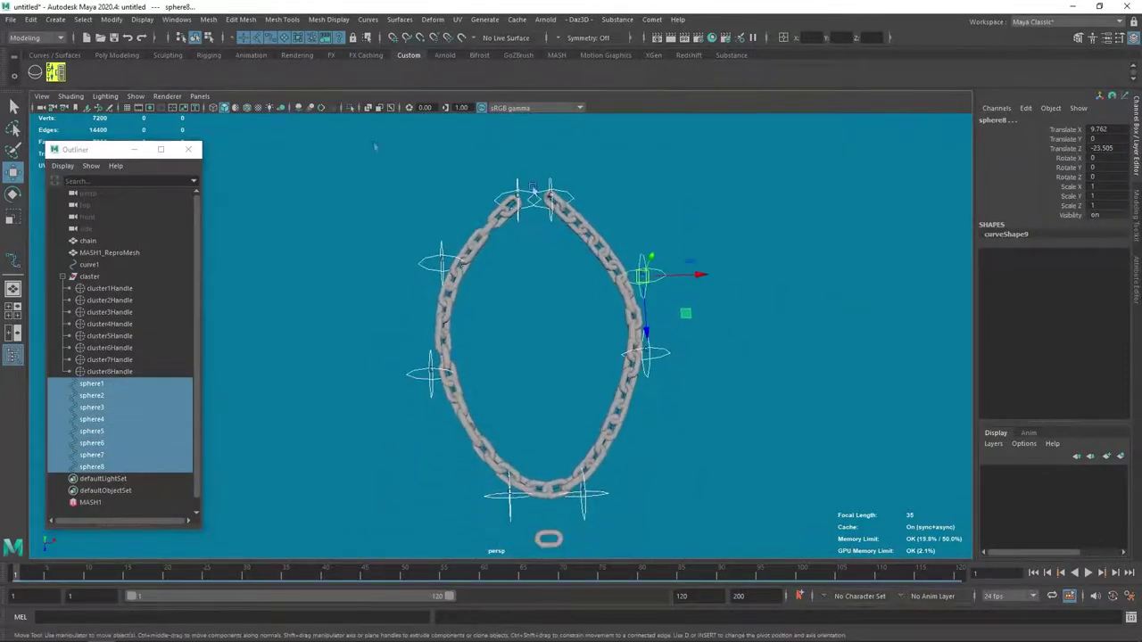
- Group each sphere into its own offset group, sphere1_offset to sphere8_offset, with ControllerTools
click(54, 74)
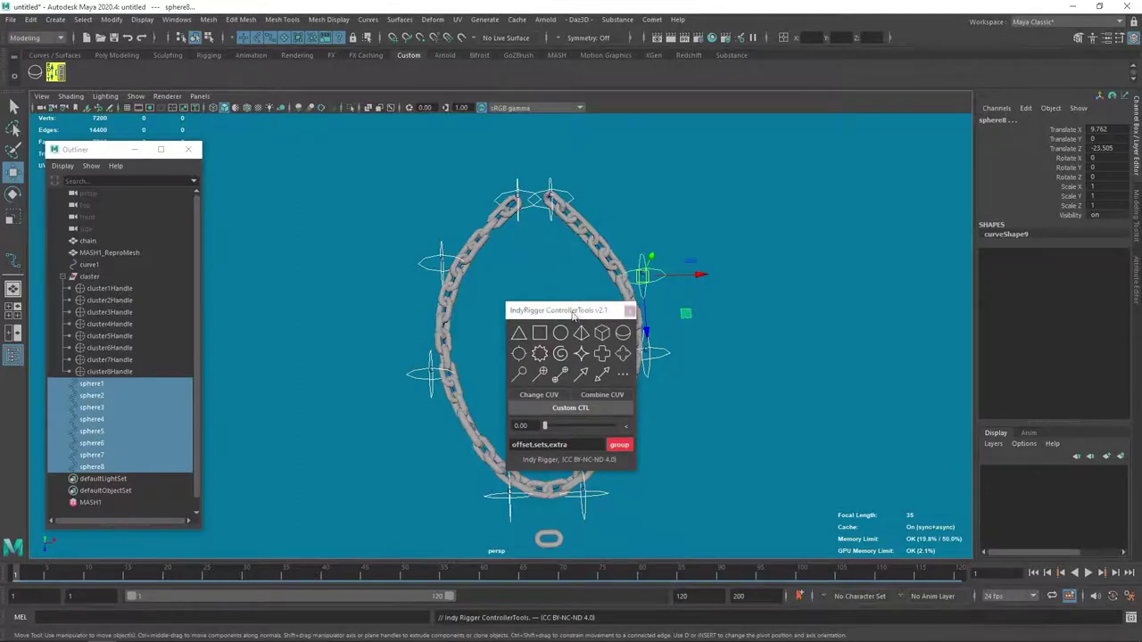
drag(574, 309, 821, 267)
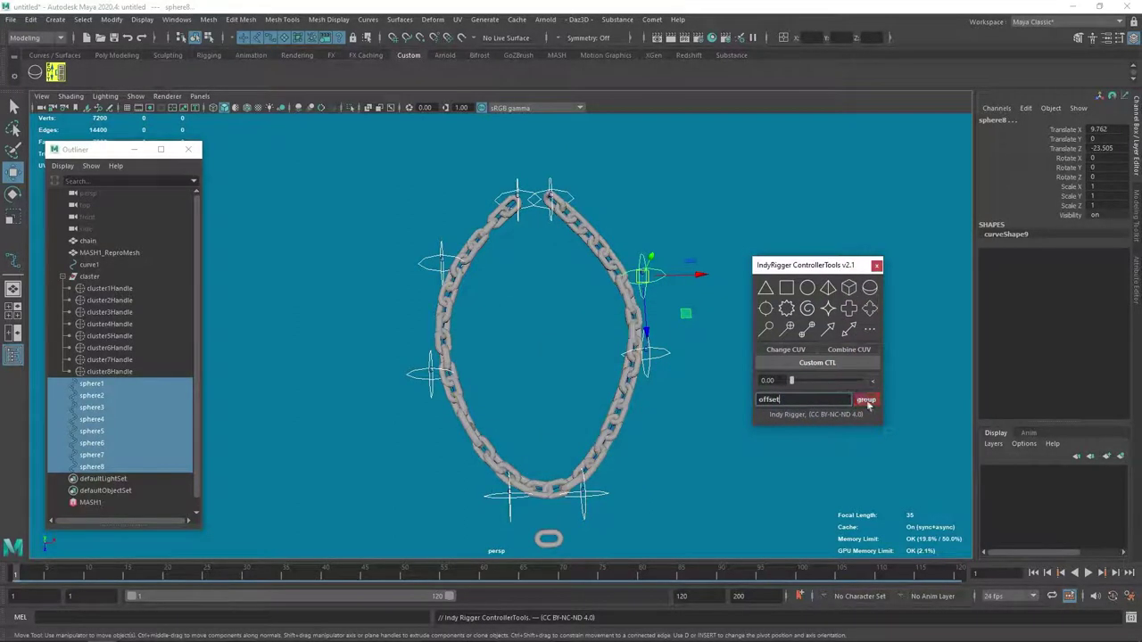
click(866, 401)
click(876, 267)
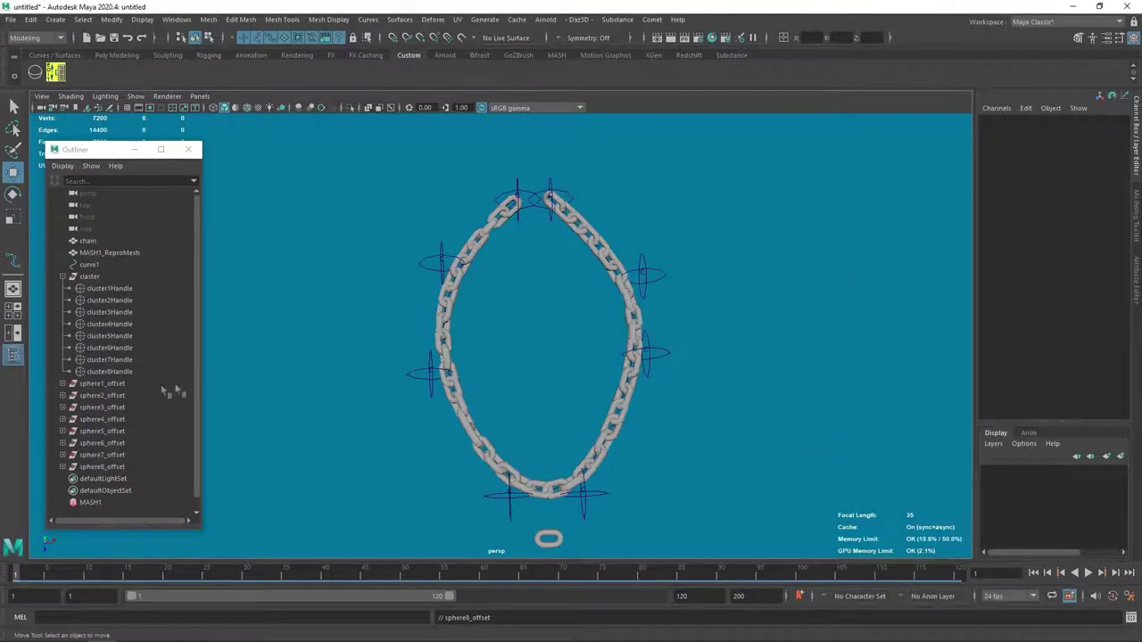
scroll(644, 370, up, 5)
scroll(534, 285, down, 3)
scroll(533, 286, up, 3)
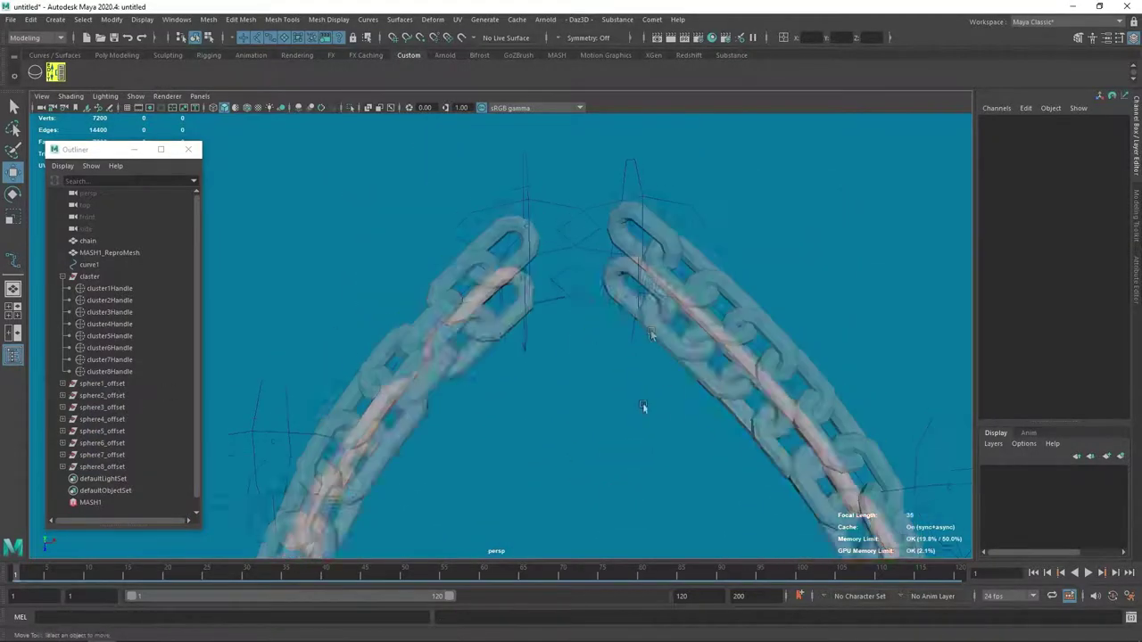
scroll(696, 319, up, 3)
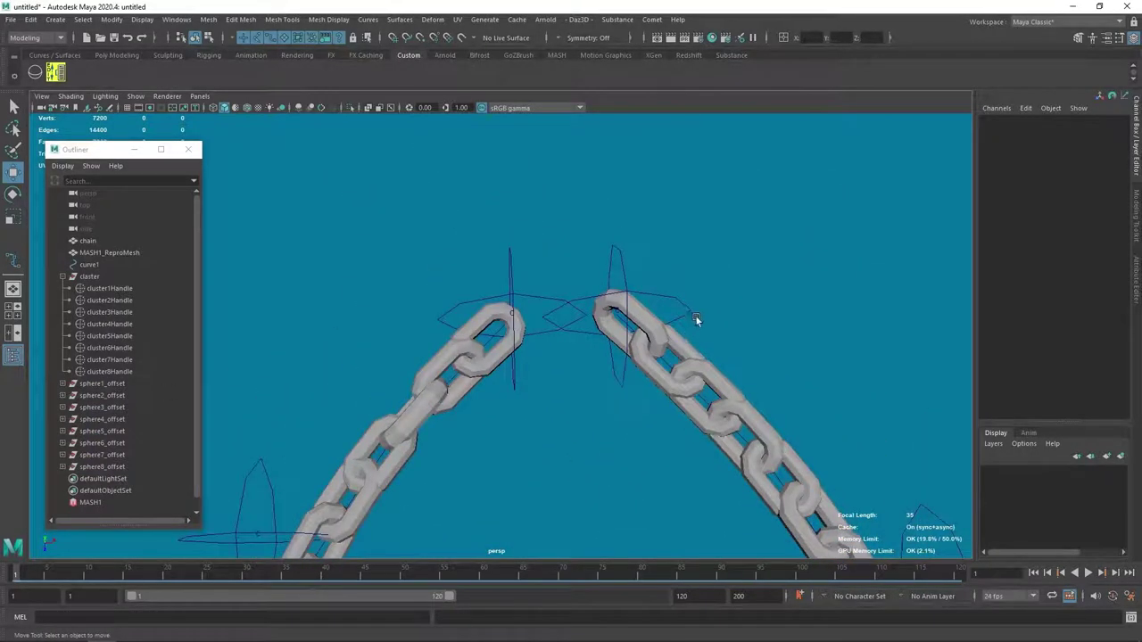
- Parent cluster1Handle under sphere1 and cluster2Handle under sphere2
click(63, 384)
click(115, 289)
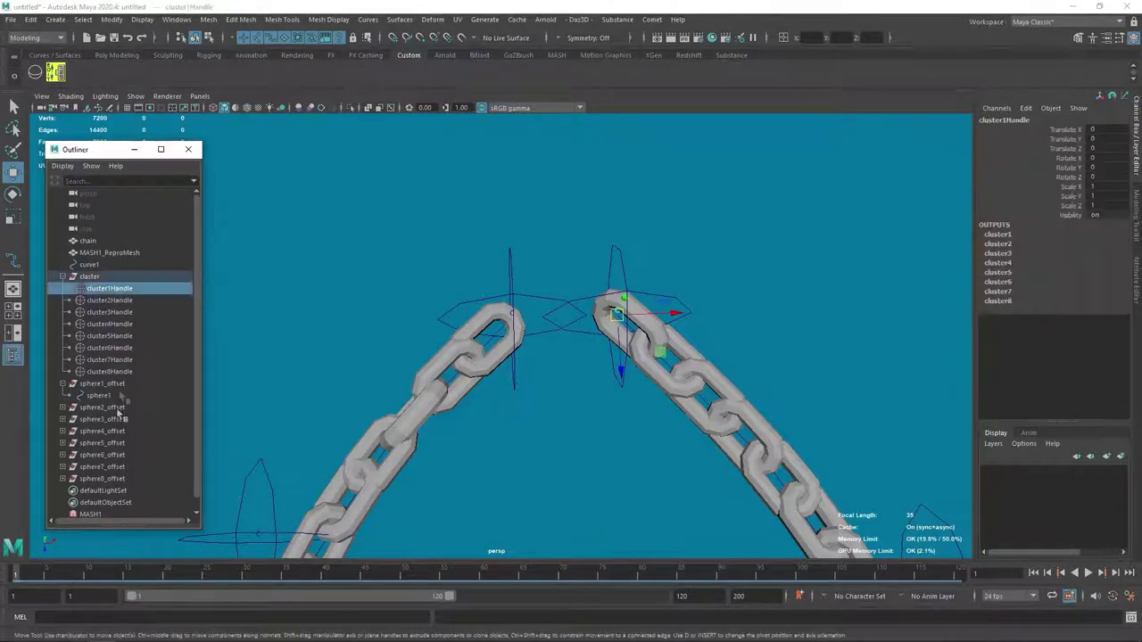
ctrl+click(109, 396)
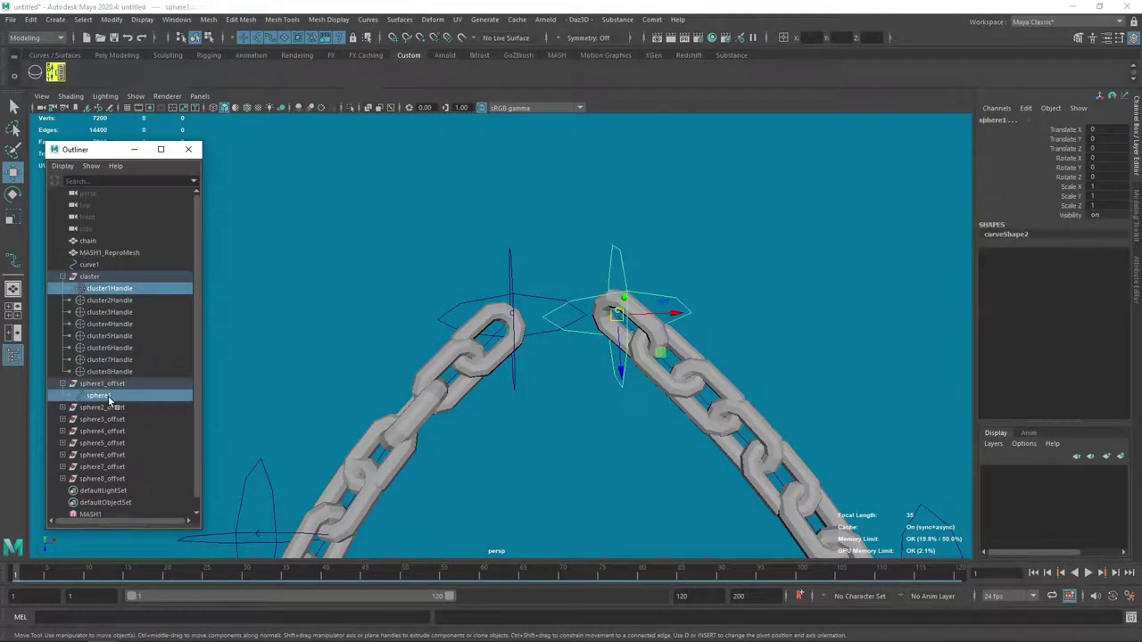
key(p)
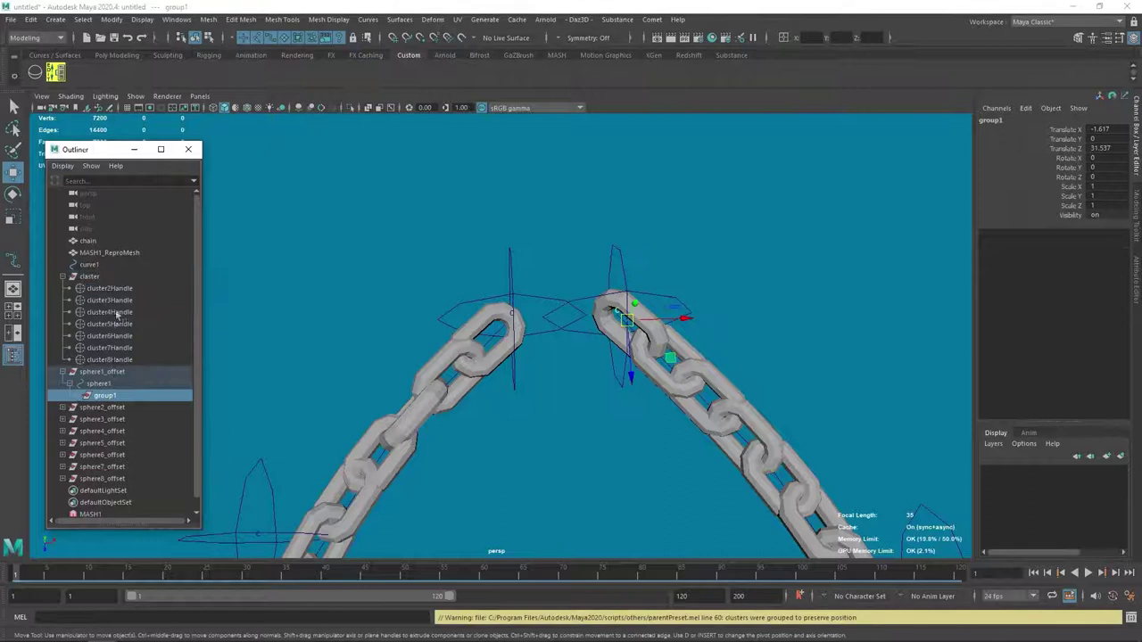
click(108, 289)
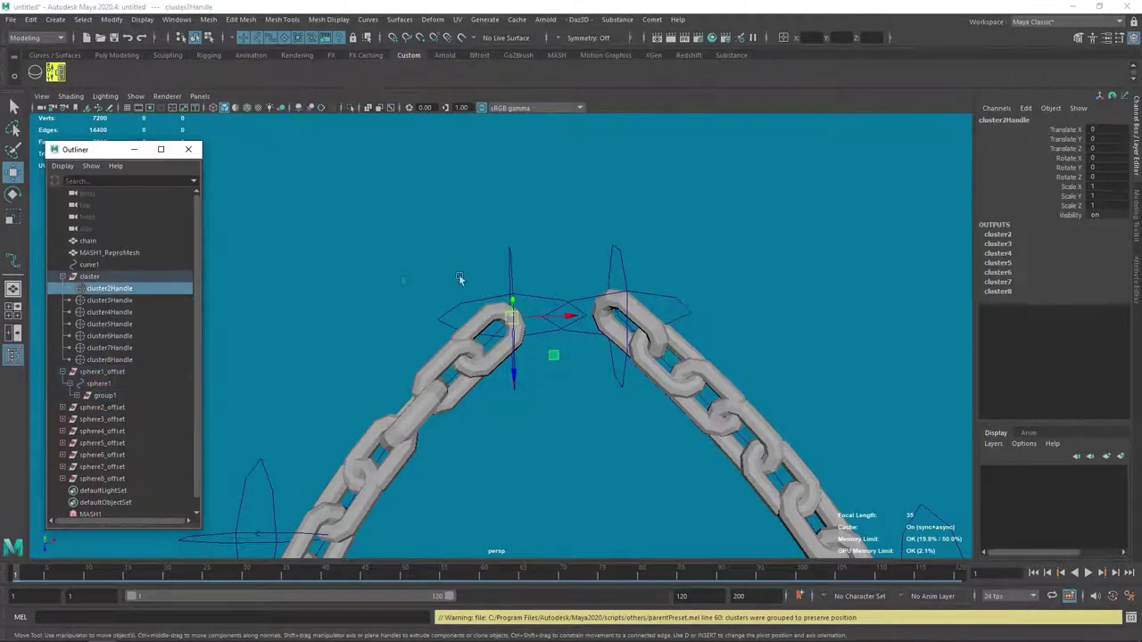
key(q)
shift+click(511, 270)
key(p)
- Parent cluster3Handle, cluster4Handle and cluster5Handle under sphere3, sphere4 and sphere5
alt+drag(538, 458, 354, 364)
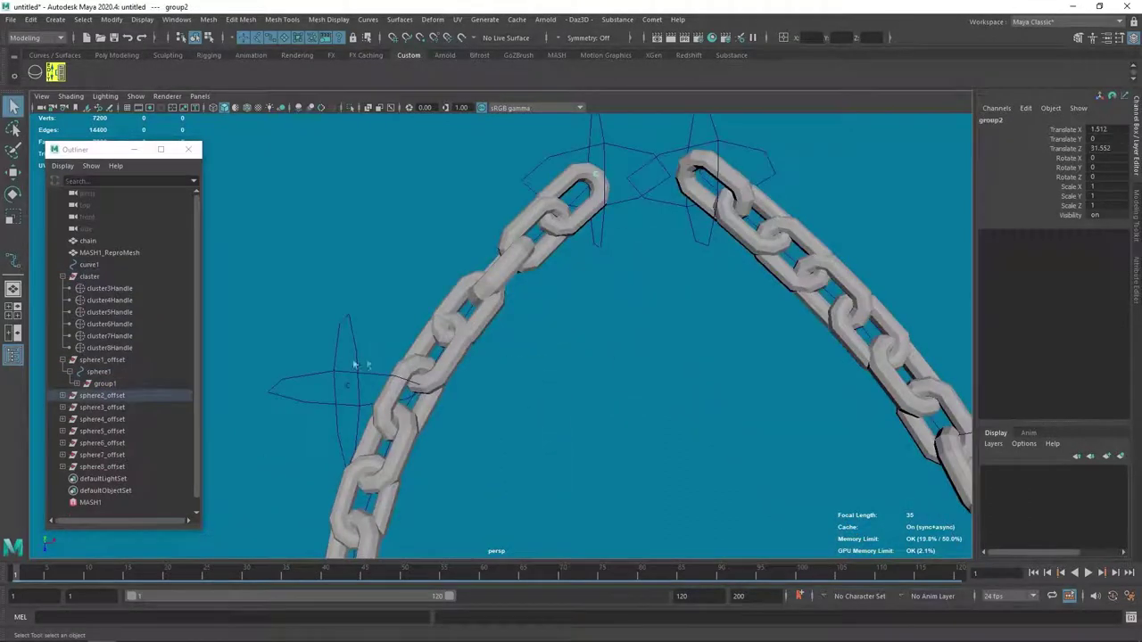
click(109, 288)
shift+click(281, 400)
key(p)
mouse_move(280, 402)
alt+mouse_down()
mouse_move(471, 224)
mouse_move(419, 345)
alt+mouse_up()
click(109, 288)
shift+click(411, 384)
key(p)
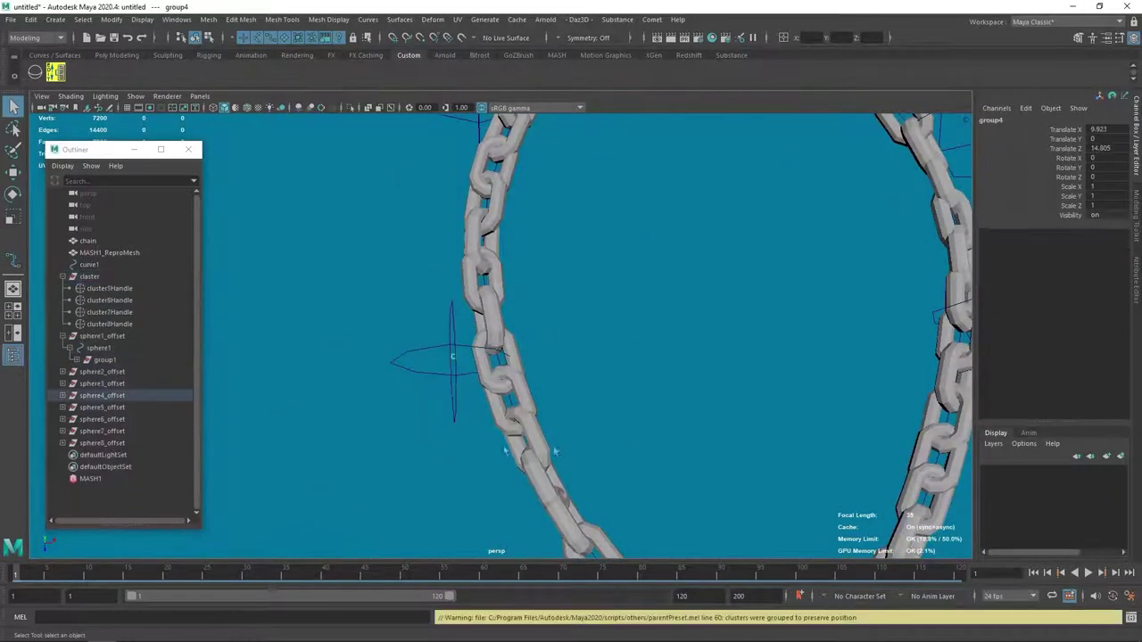
mouse_move(410, 384)
alt+mouse_down()
mouse_move(484, 340)
mouse_move(499, 383)
alt+mouse_up()
click(109, 288)
shift+click(472, 449)
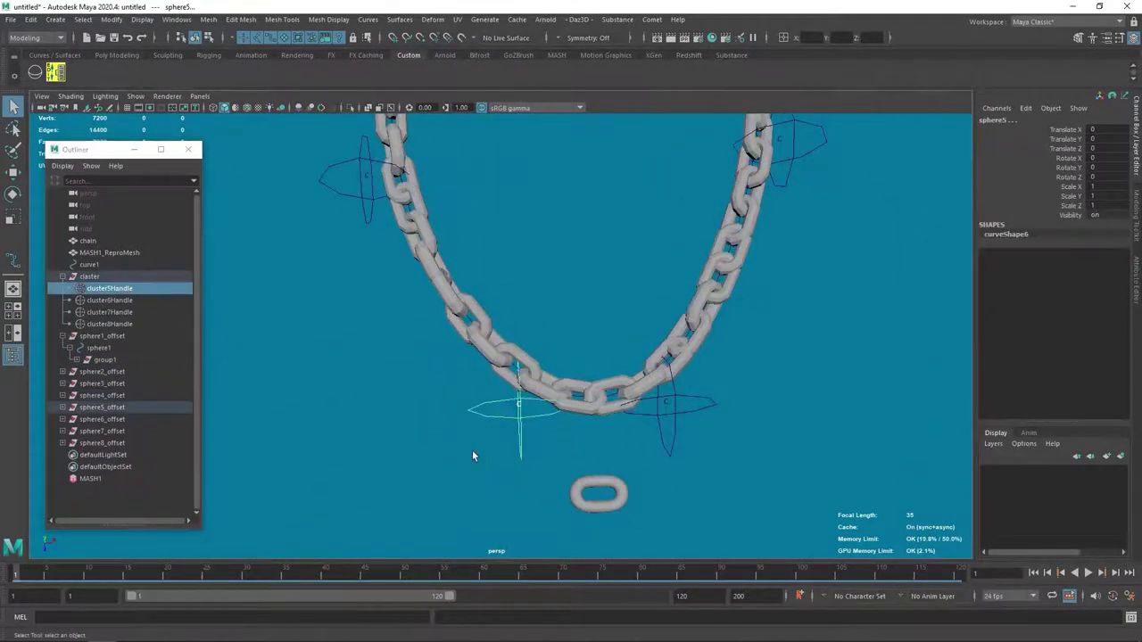
key(p)
- Parent the last cluster handles under their sphere controls and remove the empty cluster group
alt+drag(502, 416, 446, 410)
key(w)
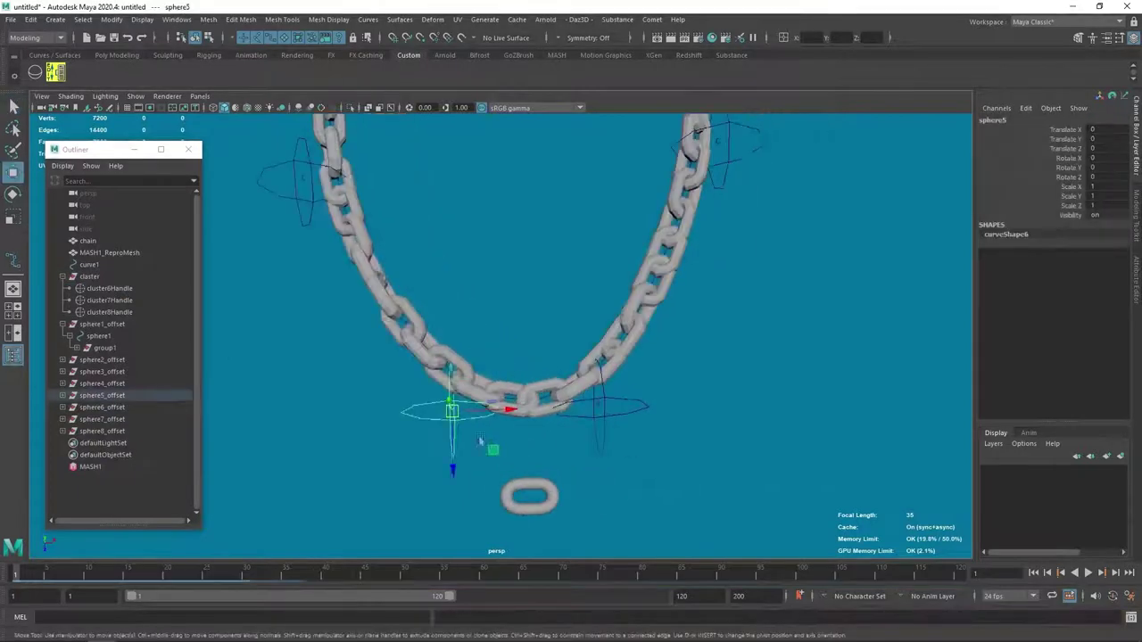
click(109, 288)
shift+click(626, 434)
key(p)
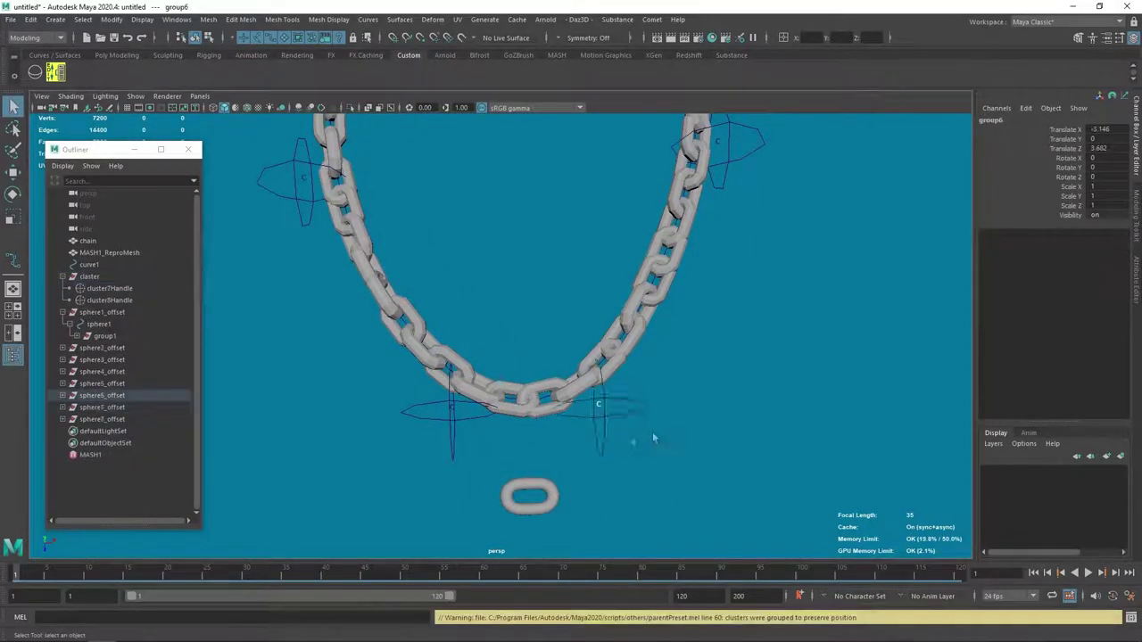
alt+drag(652, 432, 380, 360)
click(109, 288)
key(ctrl+z)
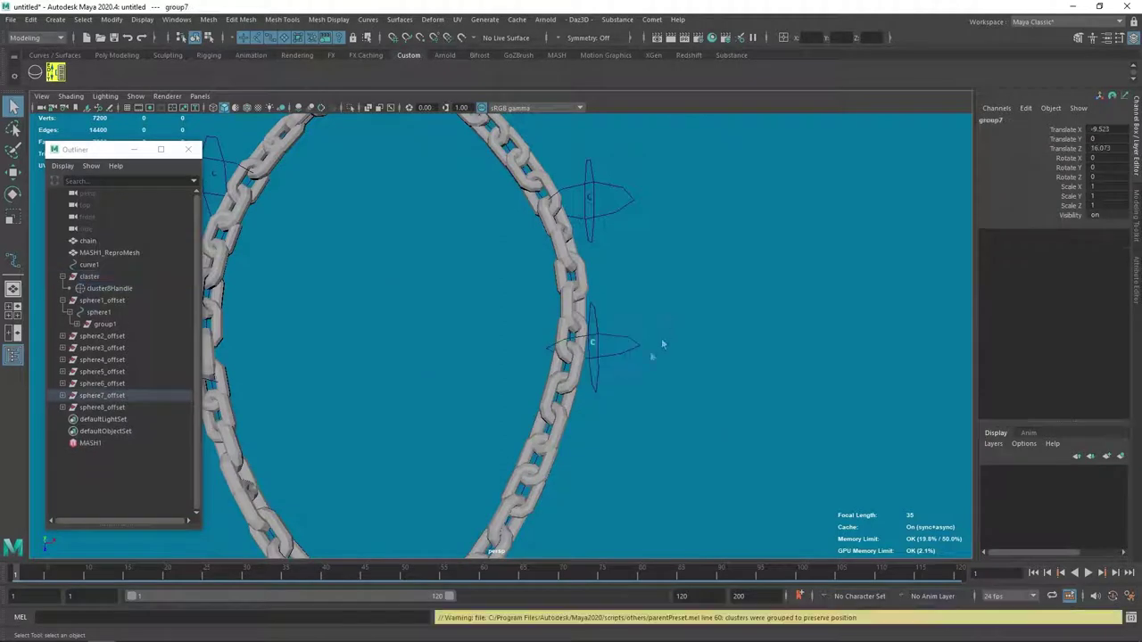
key(ctrl+z)
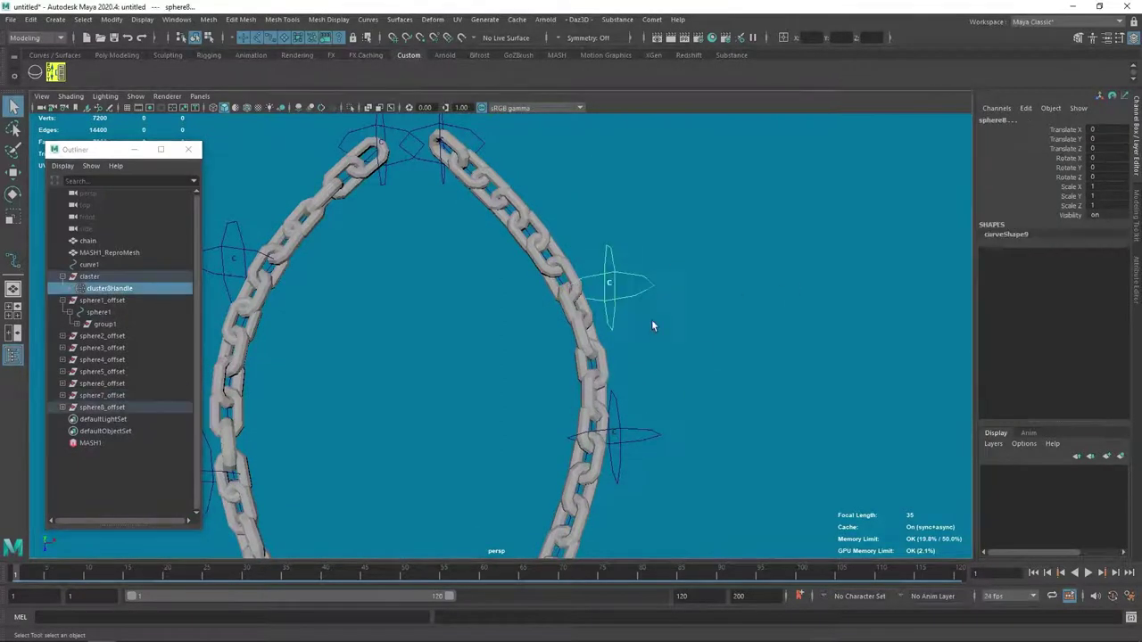
key(ctrl+z)
key(ctrl+z)
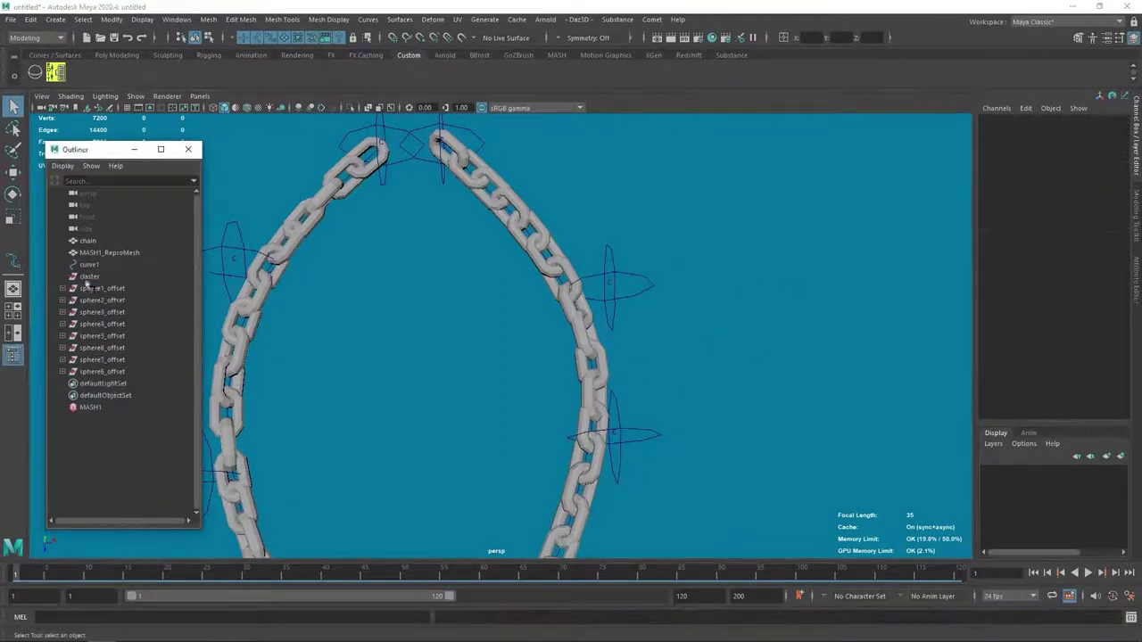
key(ctrl+z)
key(ctrl+z)
scroll(461, 280, down, 5)
click(614, 295)
key(w)
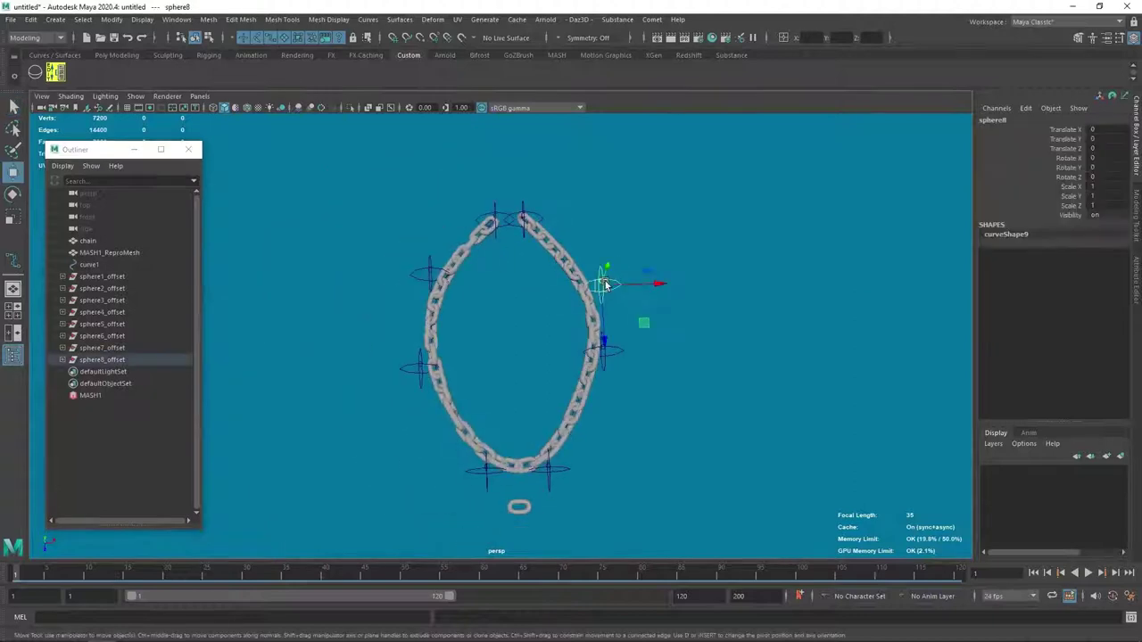
drag(604, 285, 642, 274)
key(ctrl+z)
click(577, 469)
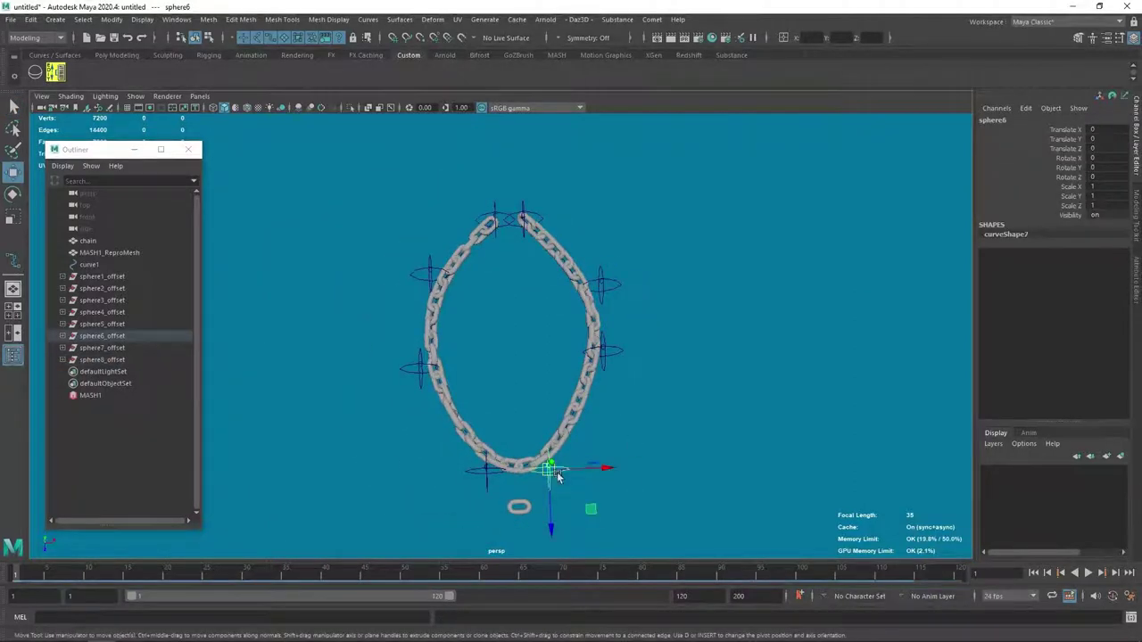
mouse_move(571, 469)
mouse_down()
mouse_move(577, 487)
mouse_move(548, 458)
mouse_up()
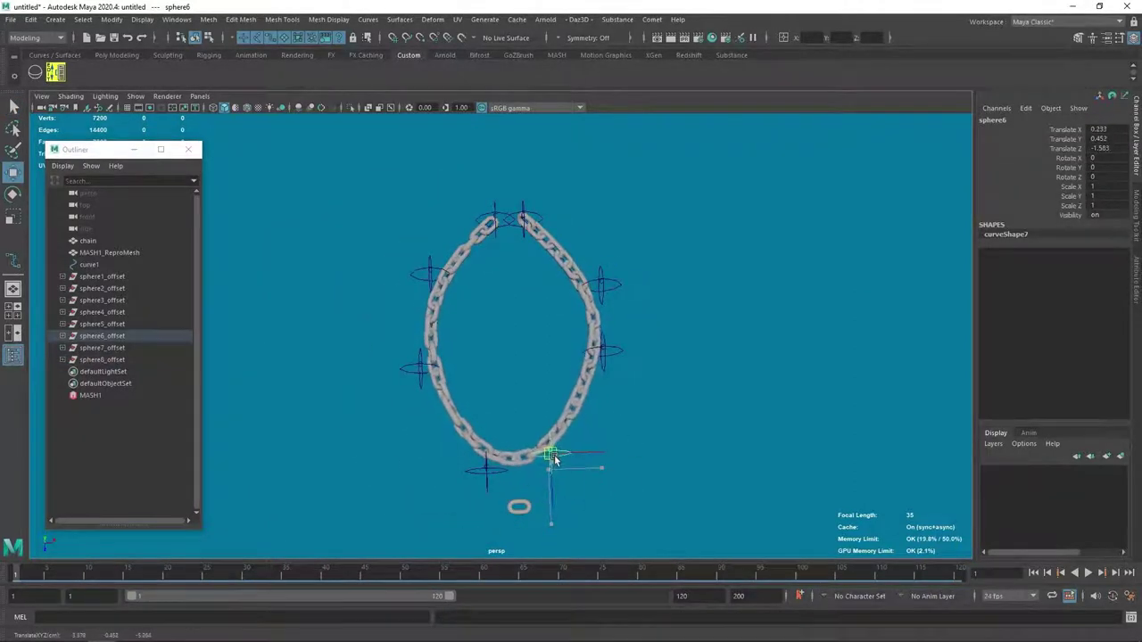
key(ctrl+z)
alt+right_drag(657, 416, 618, 416)
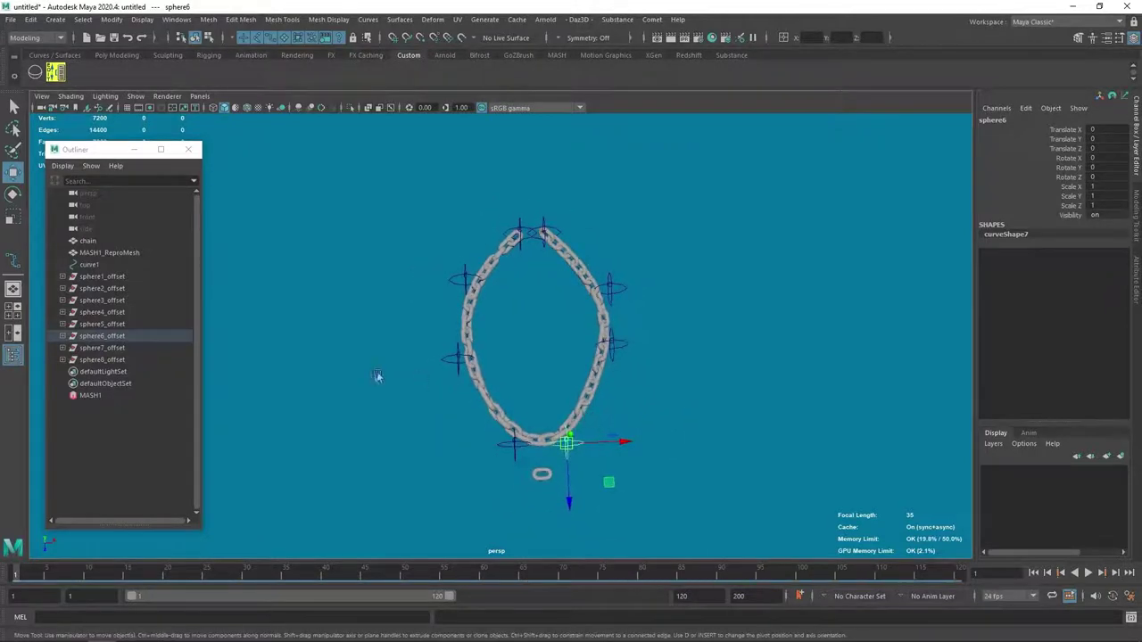
click(451, 456)
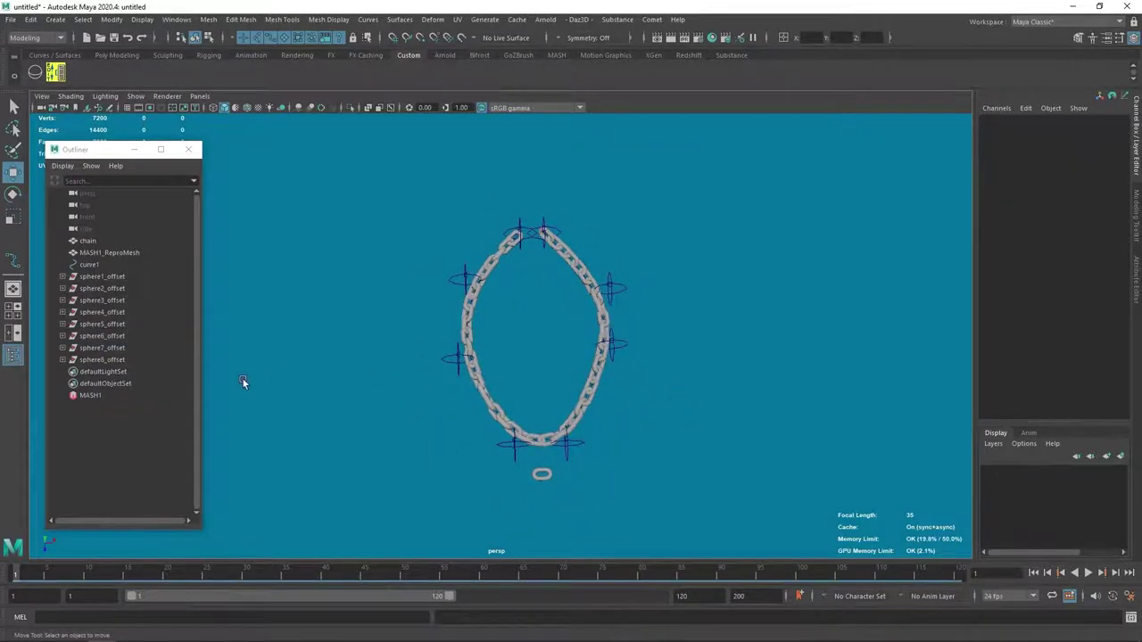
- Create an arrowG01_CTL arrow control curve from the ControllerTools shapes
right_drag(381, 375, 355, 364)
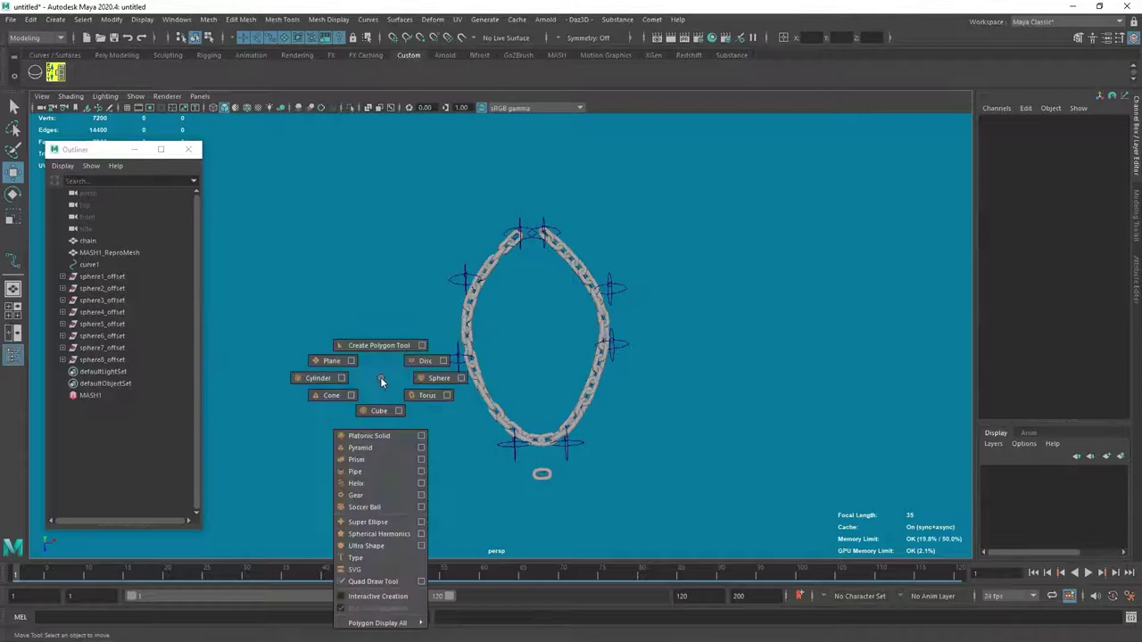
click(35, 72)
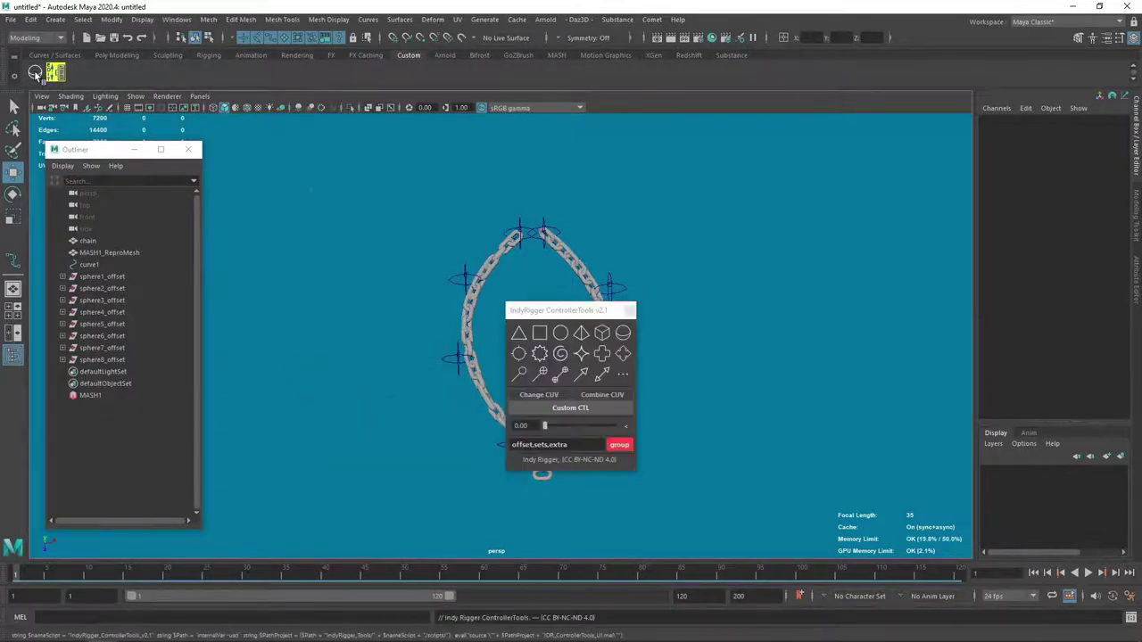
click(623, 355)
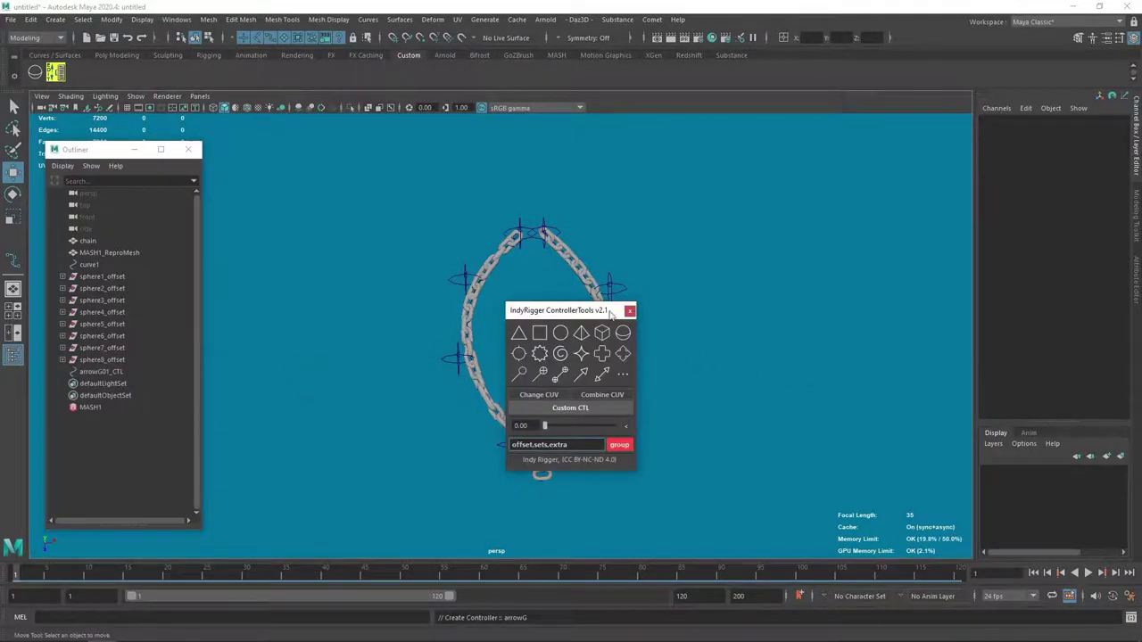
click(629, 311)
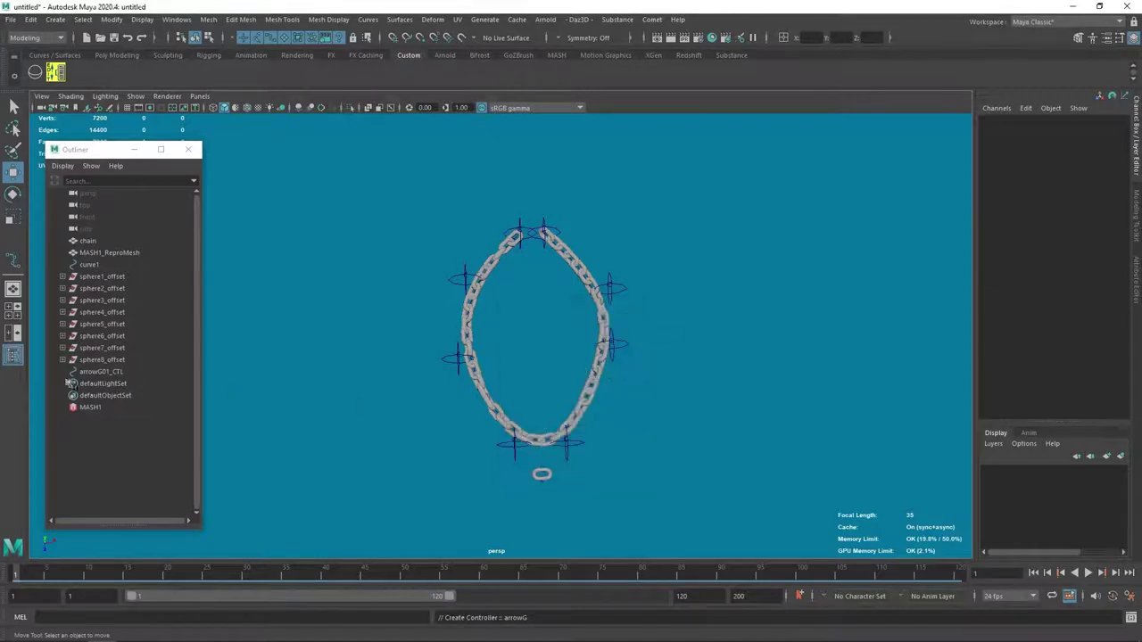
- Scale arrowG01_CTL up to about 20.957 around the chain and move it to Translate Z -18.007
click(91, 264)
key(e)
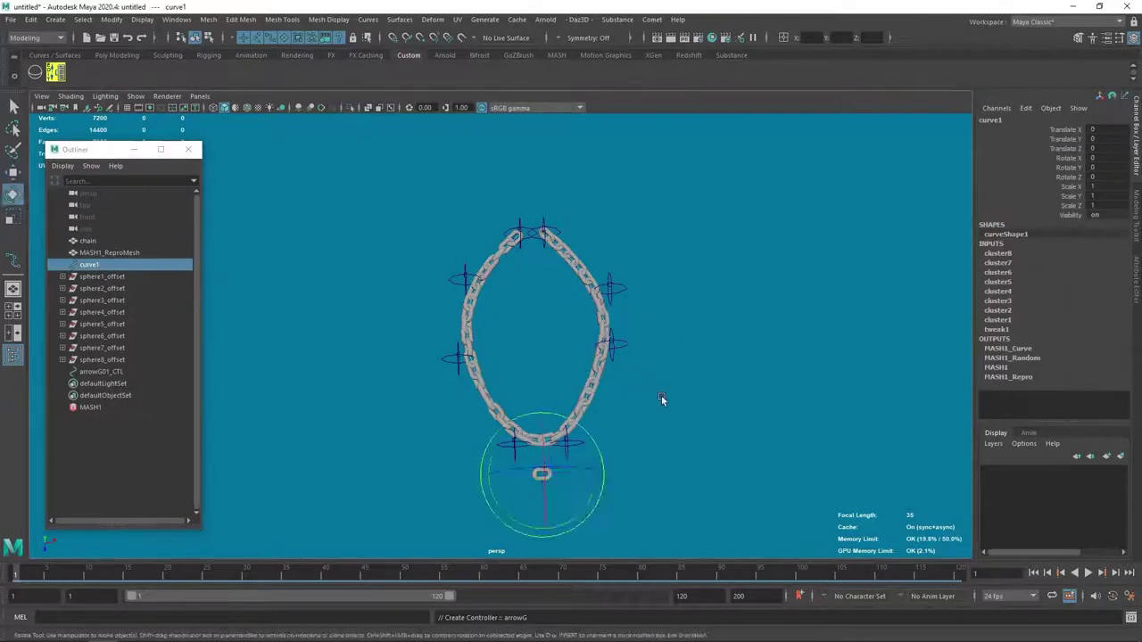
key(r)
mouse_move(624, 421)
alt+mouse_down()
mouse_move(841, 420)
mouse_move(658, 454)
mouse_move(706, 396)
mouse_move(655, 451)
alt+mouse_up()
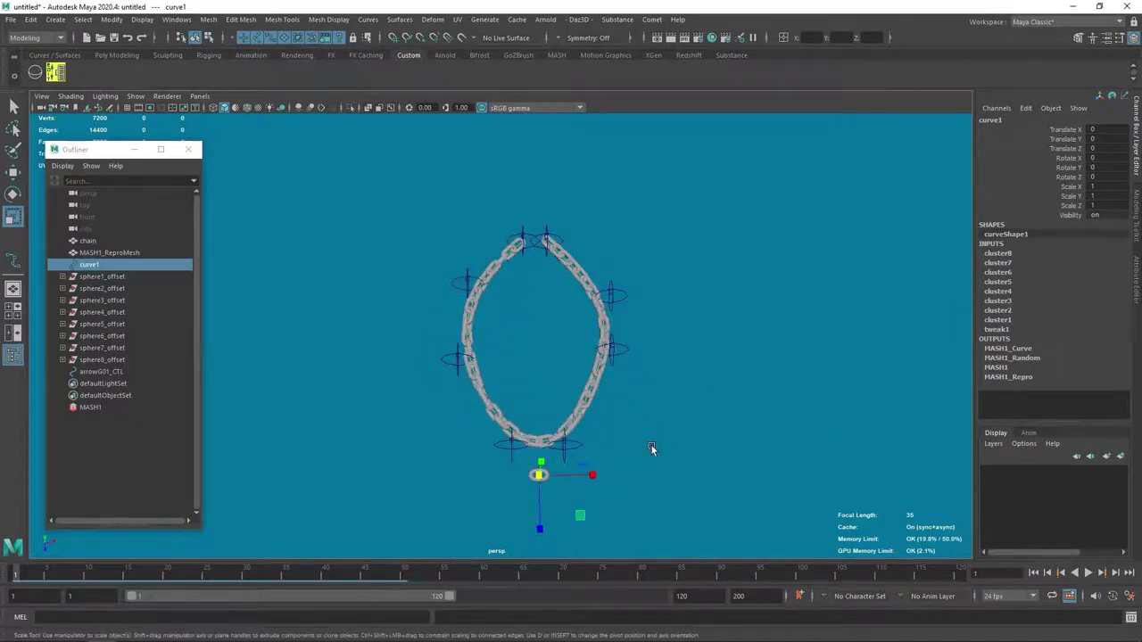
click(101, 371)
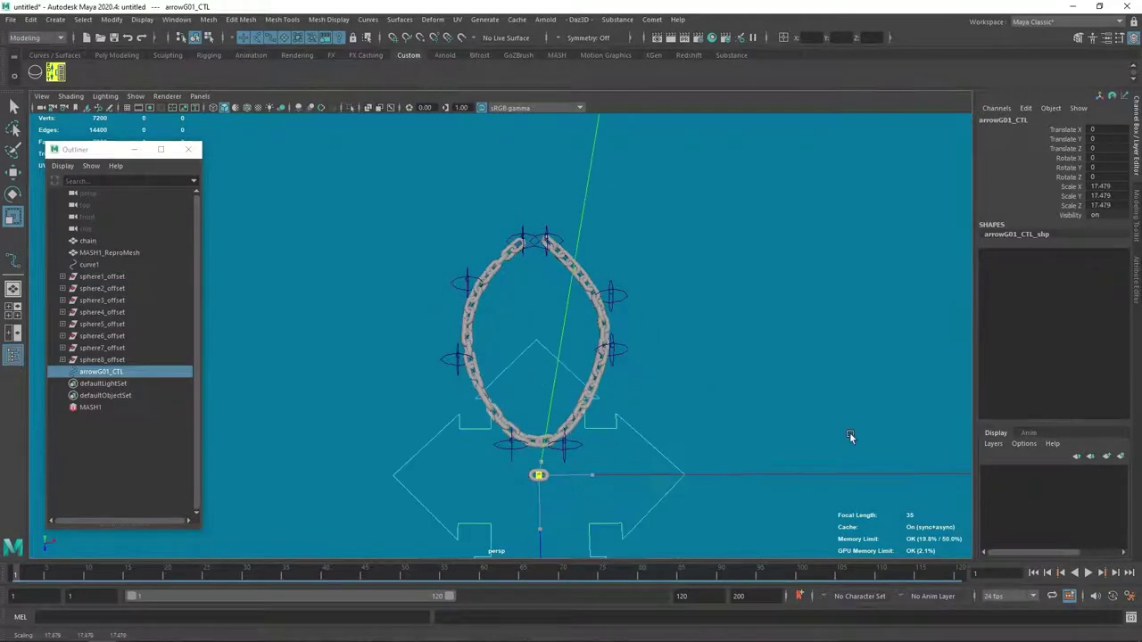
alt+drag(625, 435, 828, 393)
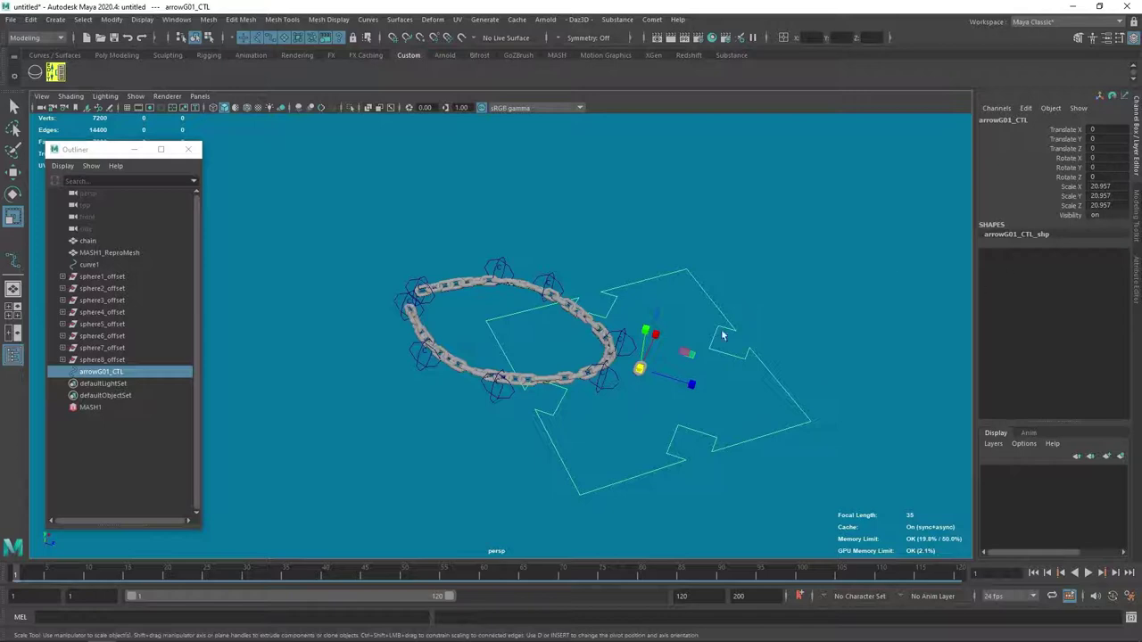
key(w)
mouse_move(669, 379)
mouse_down()
mouse_move(535, 339)
mouse_move(522, 362)
mouse_move(536, 339)
mouse_up()
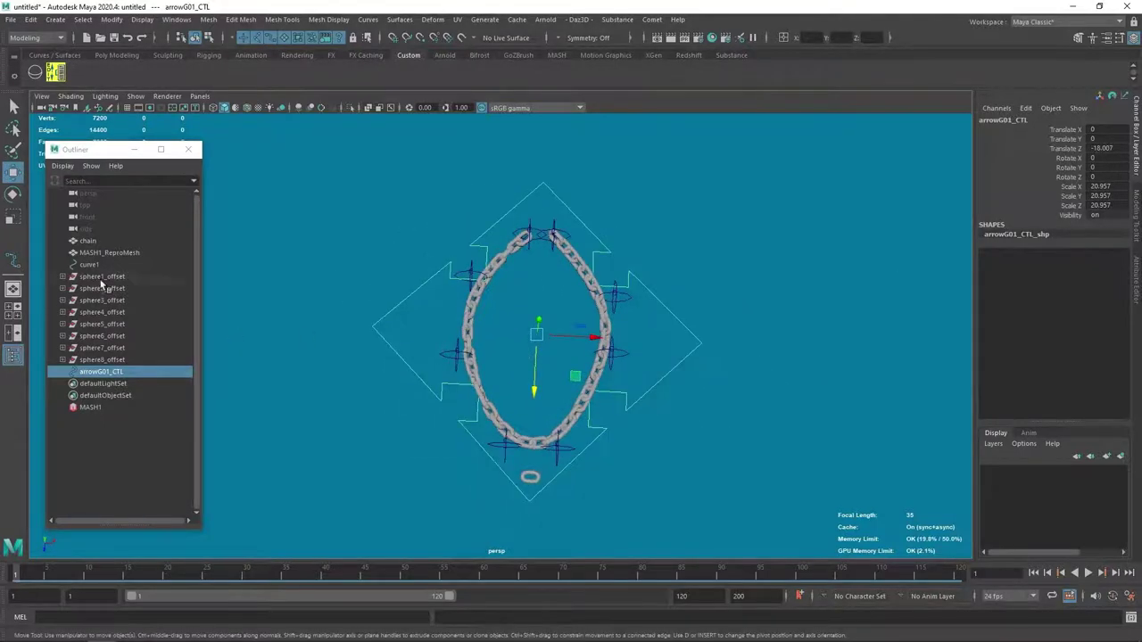
- Group the eight sphere offset groups into group9, centre its pivot and freeze transformations
drag(101, 282, 119, 362)
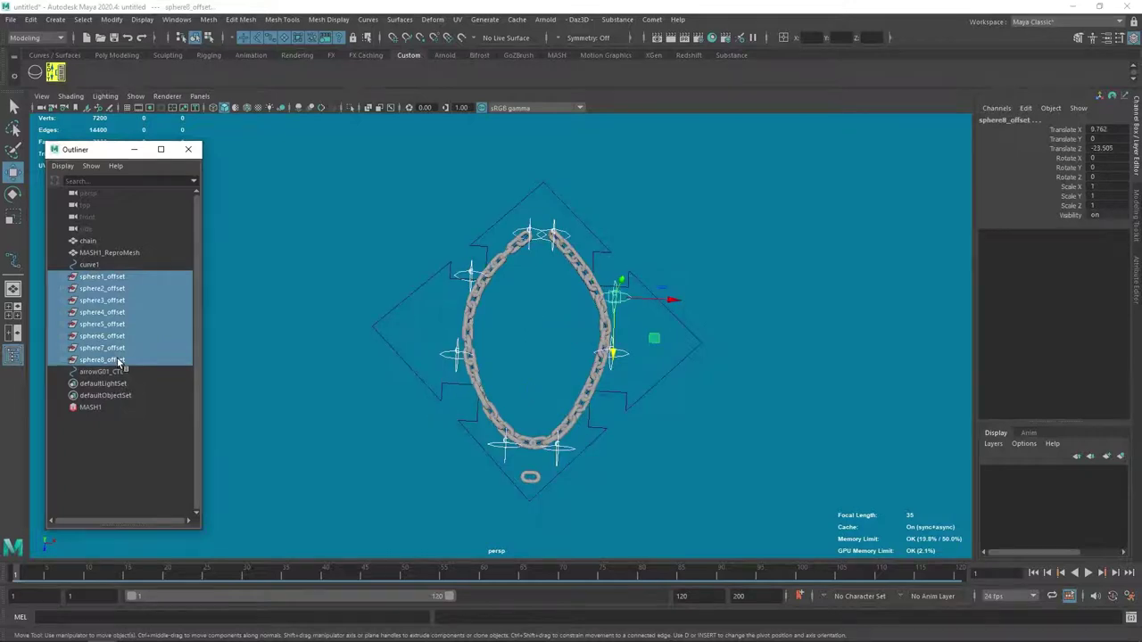
key(ctrl+g)
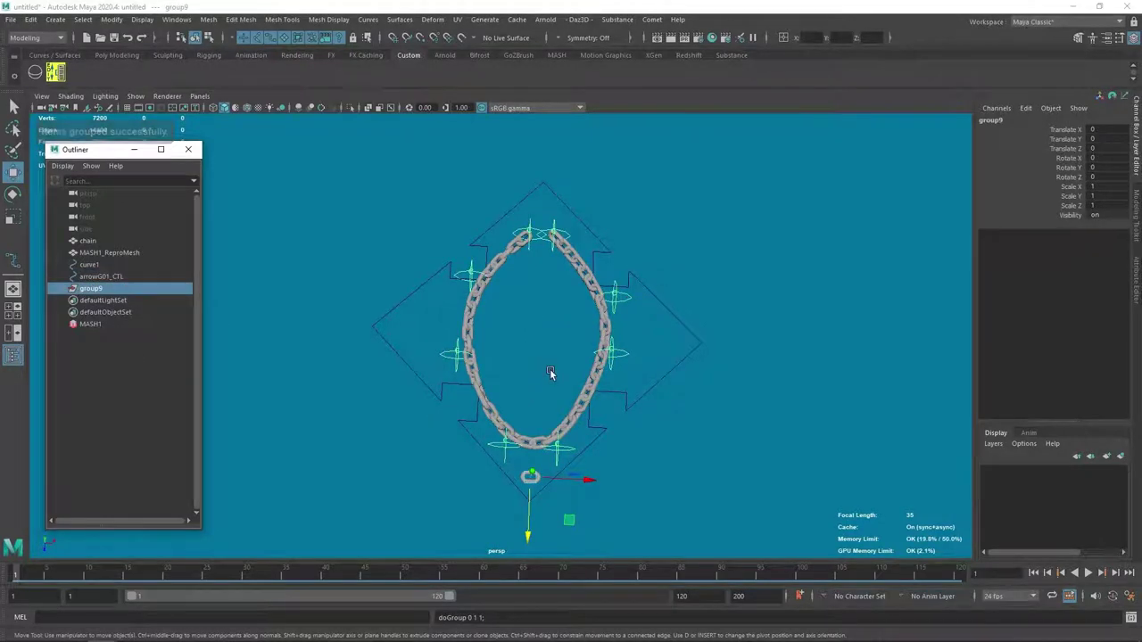
key(ctrl+shift+f)
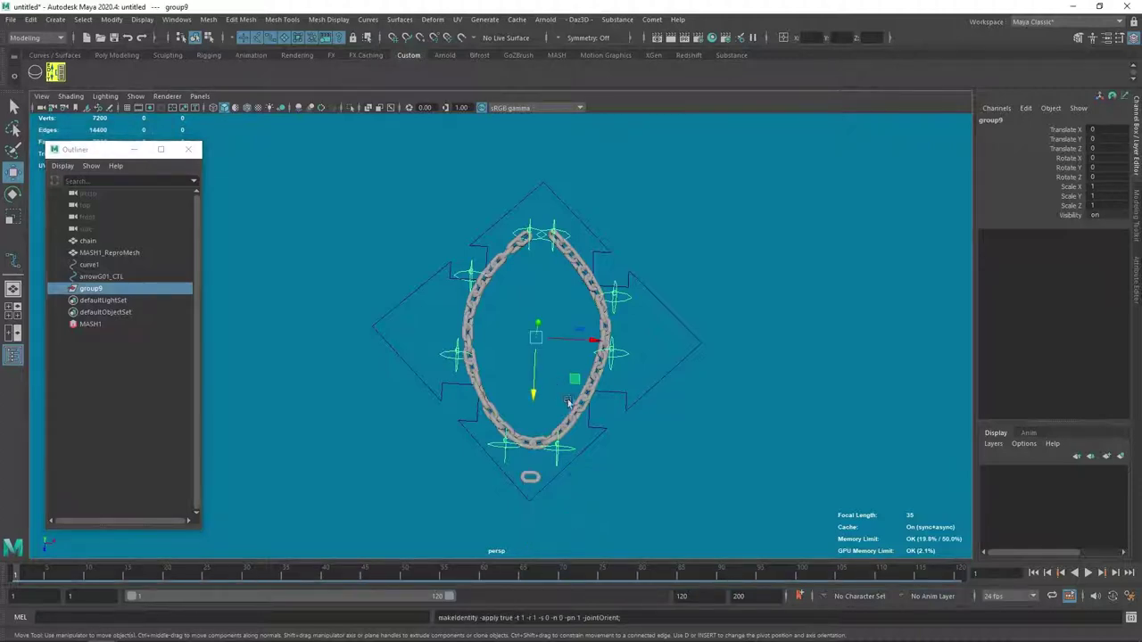
- Move group9 so the chain surrounds the lone link, then frame the chain
click(633, 389)
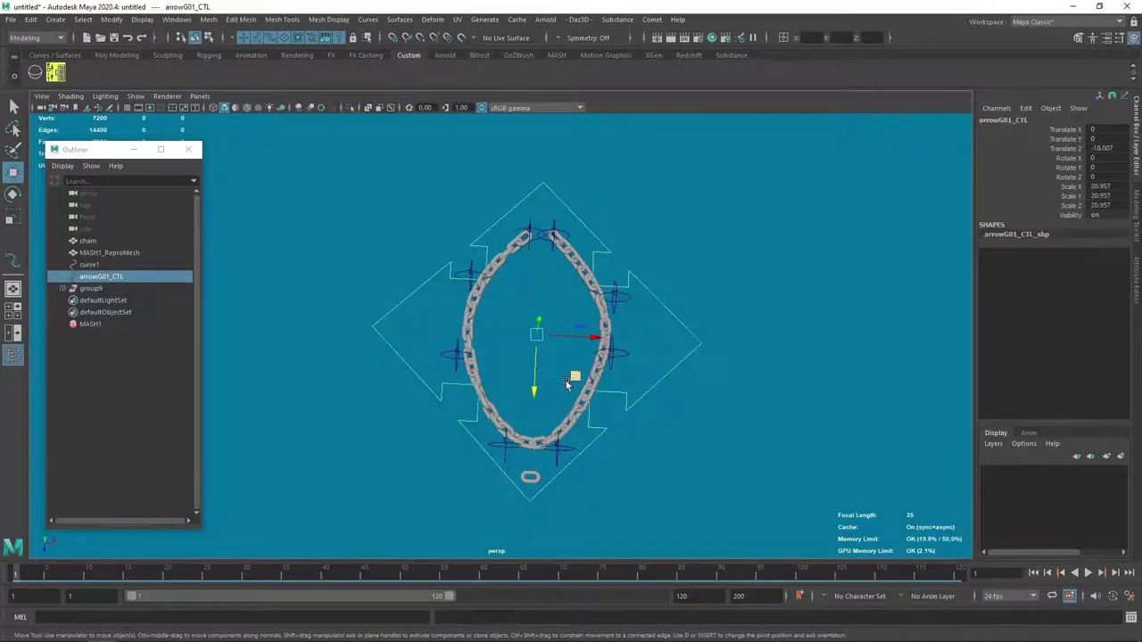
click(90, 291)
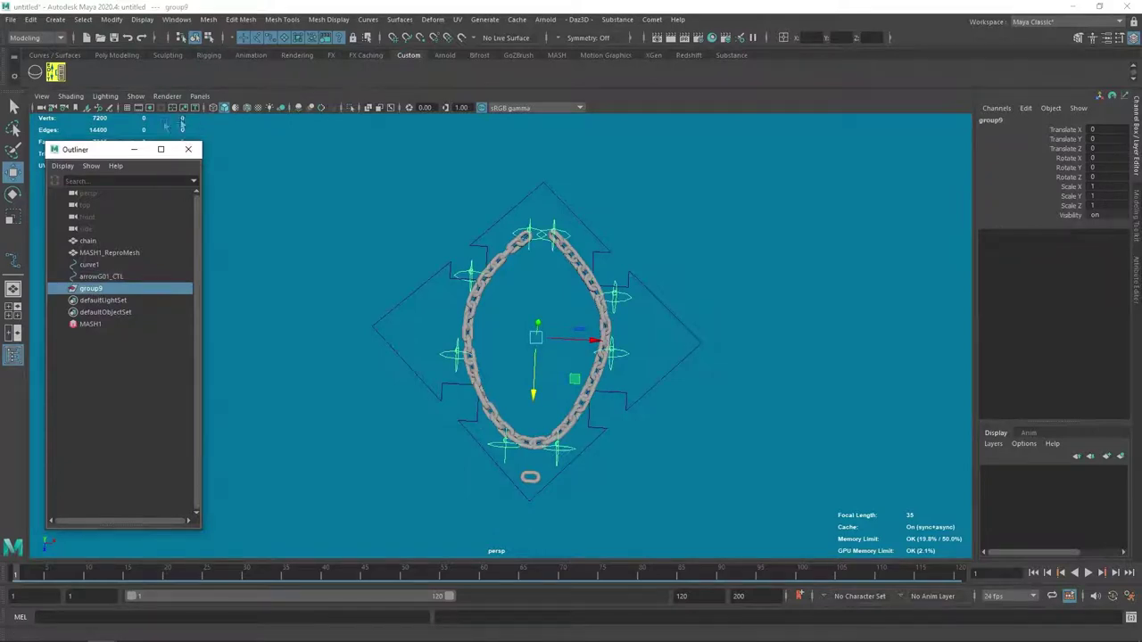
alt+drag(130, 116, 641, 397)
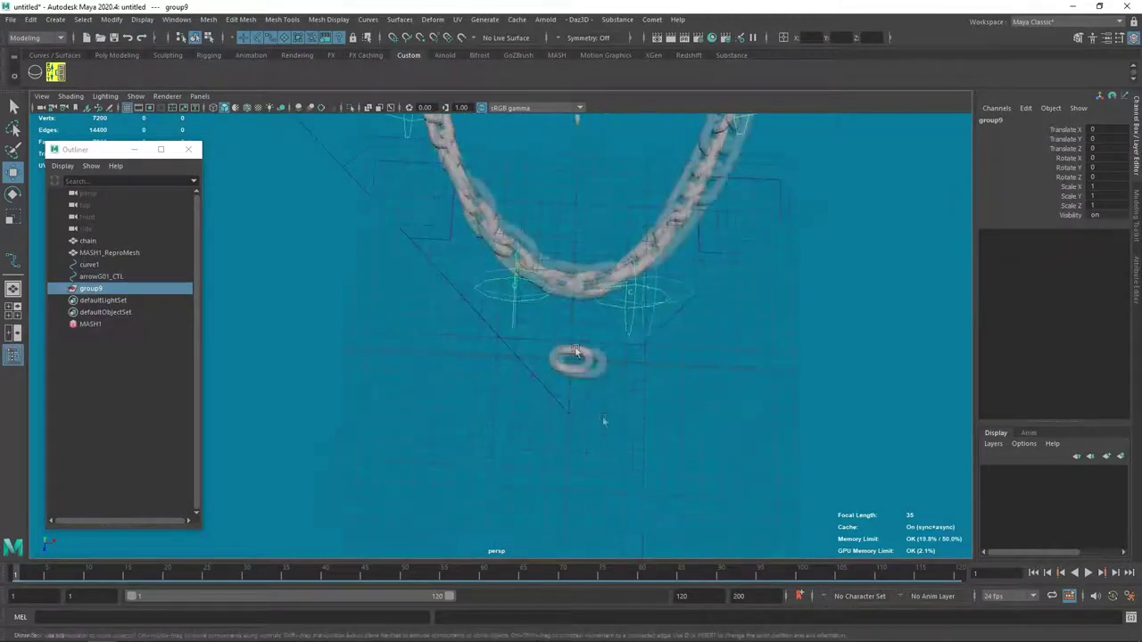
scroll(640, 397, up, 3)
middle_drag(621, 374, 617, 376)
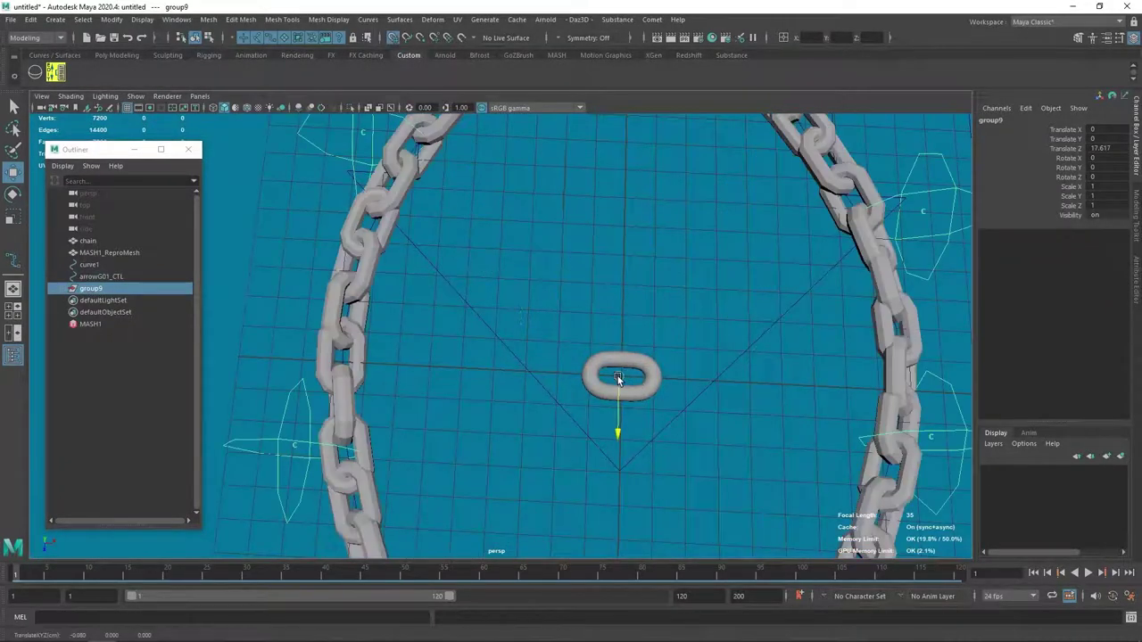
key(f)
- Zero arrowG01_CTL's translates and give it a uniform scale of 20
click(643, 238)
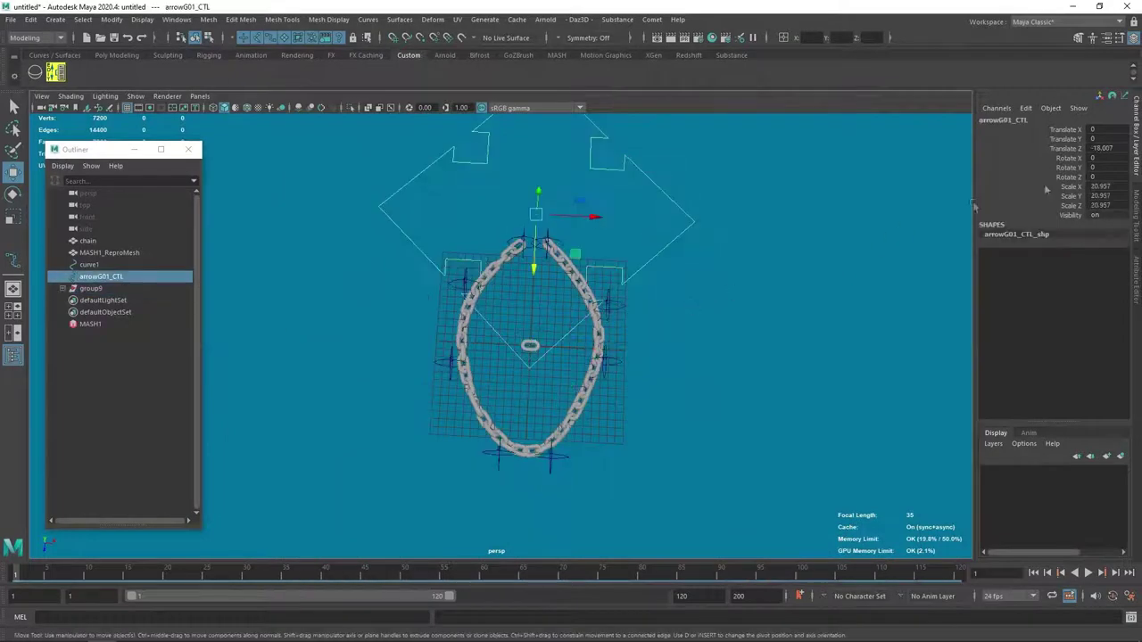
mouse_move(1114, 154)
mouse_down()
mouse_move(1113, 198)
mouse_move(1094, 198)
mouse_up()
text(0)
key(Return)
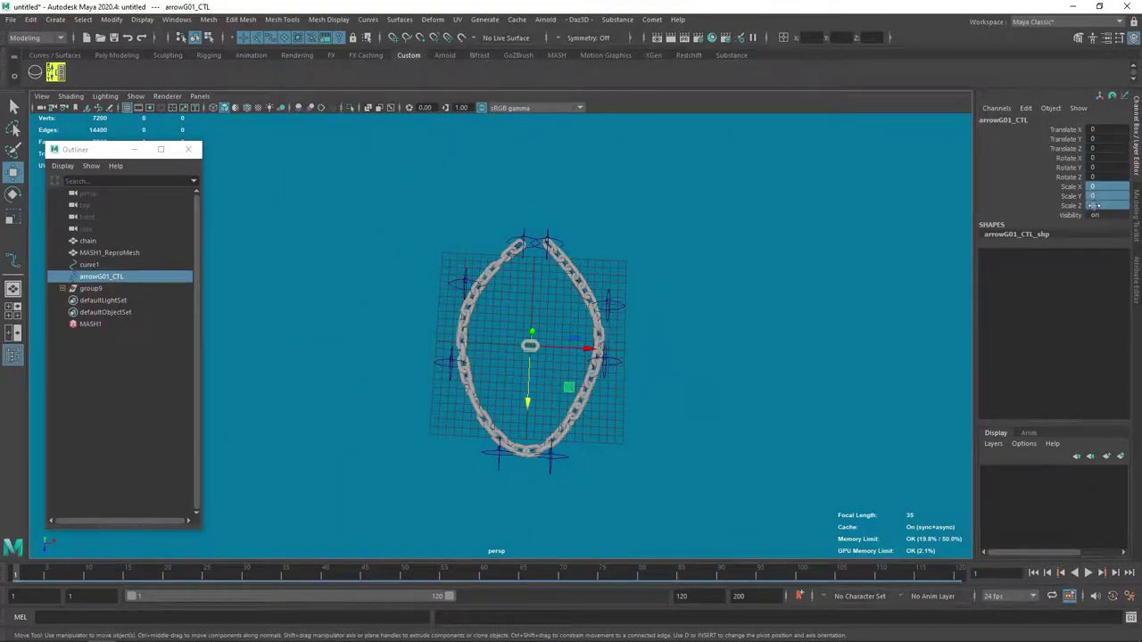
text(0)
key(Return)
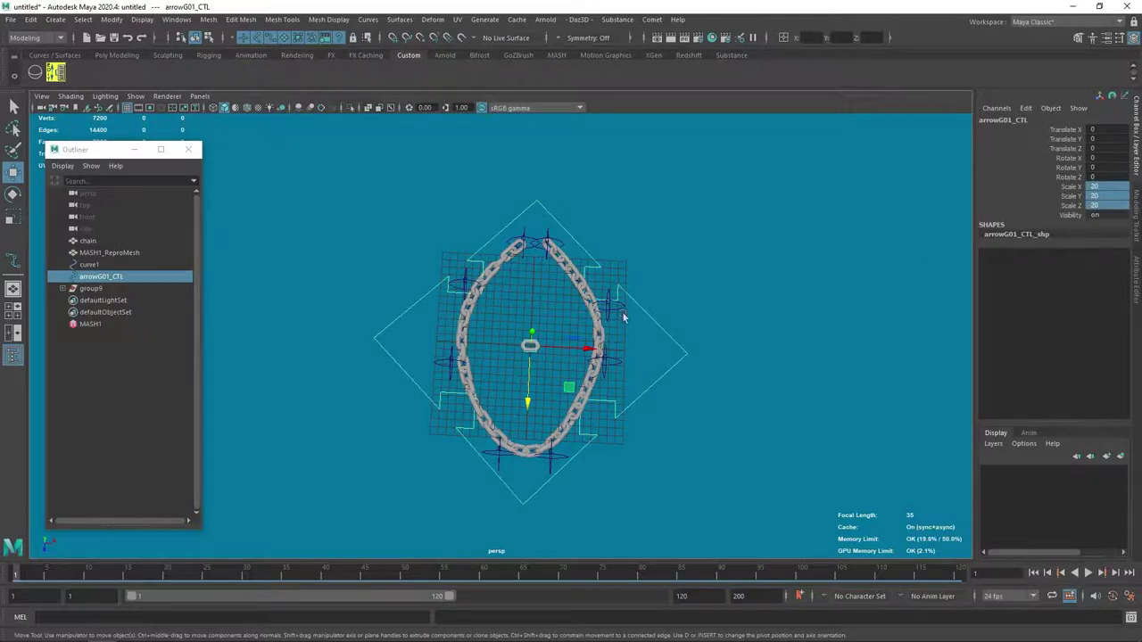
scroll(746, 401, up, 2)
scroll(731, 354, up, 3)
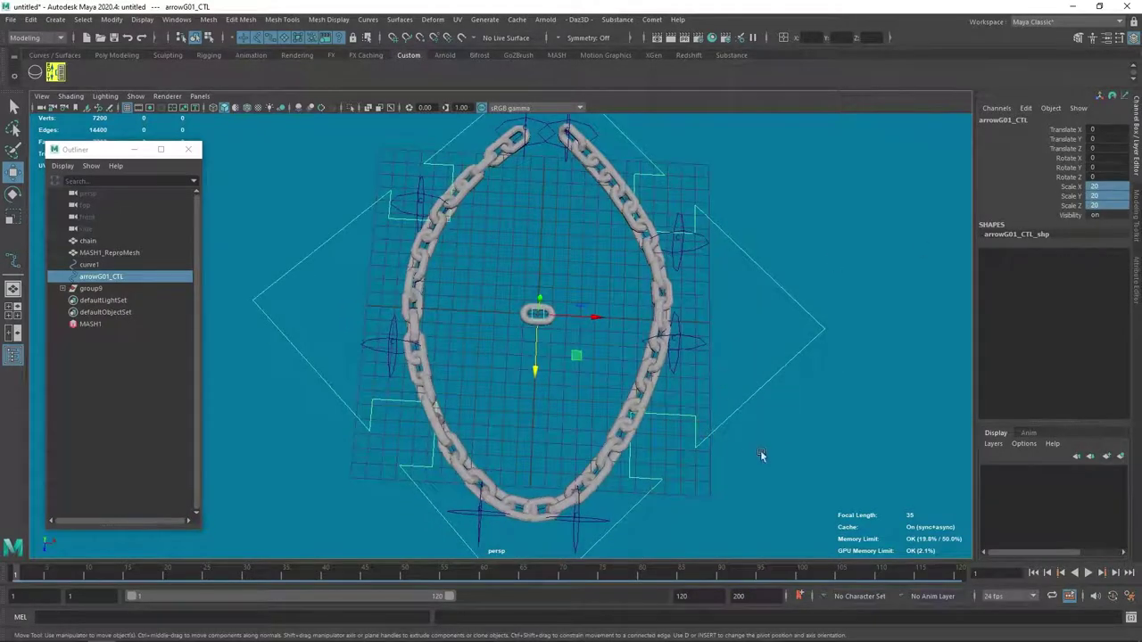
- Parent group9 under arrowG01_CTL
click(92, 289)
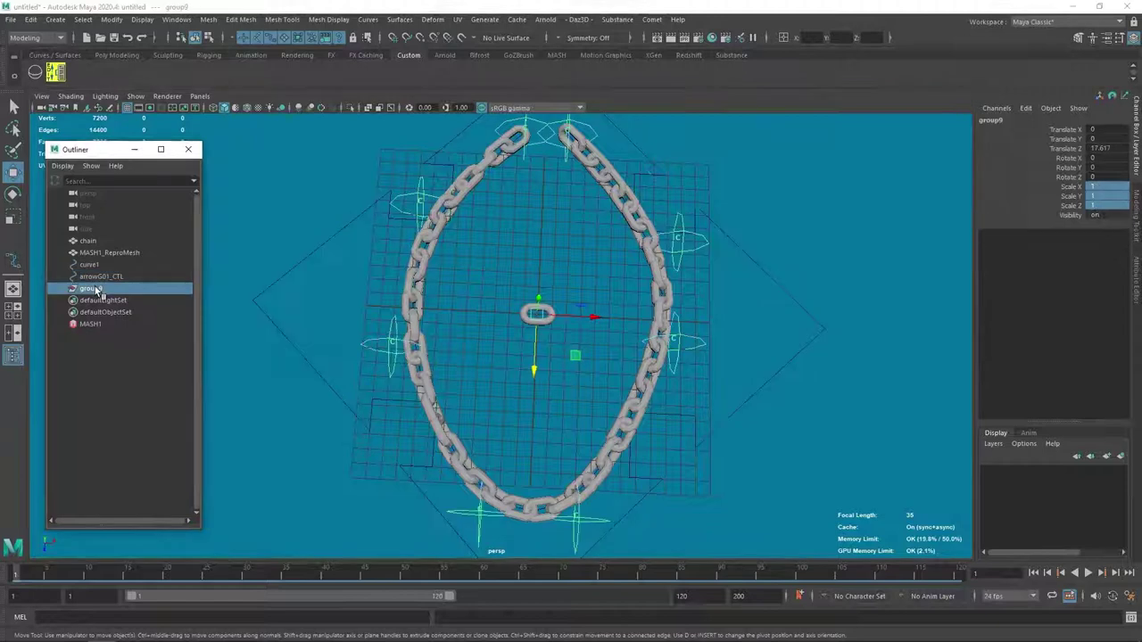
click(101, 278)
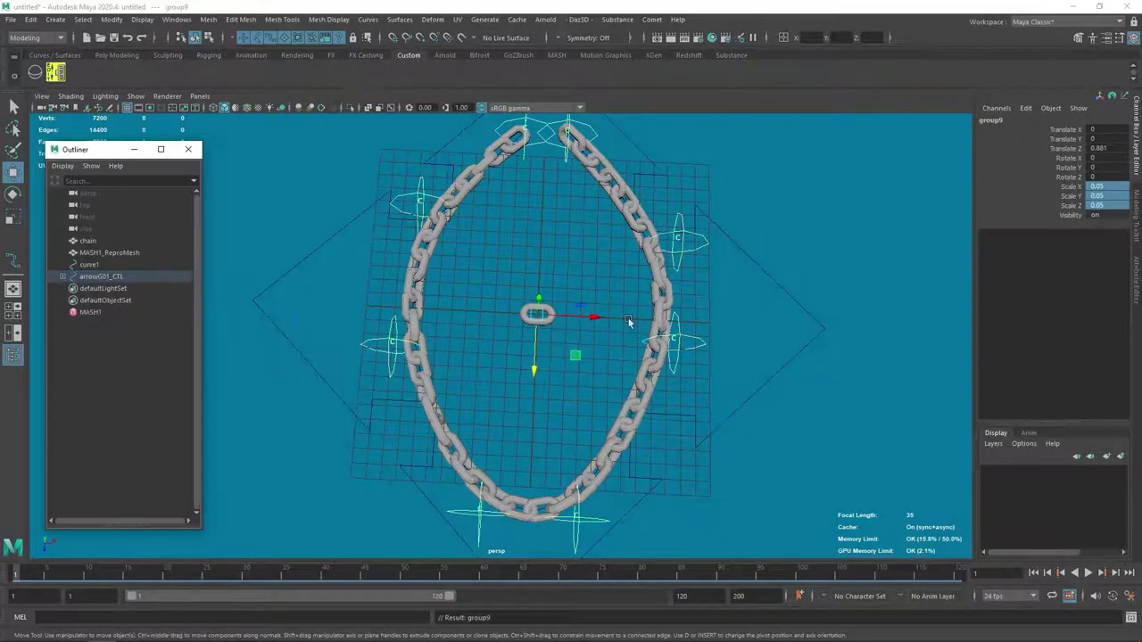
key(p)
mouse_move(538, 319)
alt+mouse_down()
mouse_move(477, 298)
mouse_move(551, 320)
alt+mouse_up()
- Undo the chain's last move and rotation, rescale the arrow, and undo a stray control move
key(e)
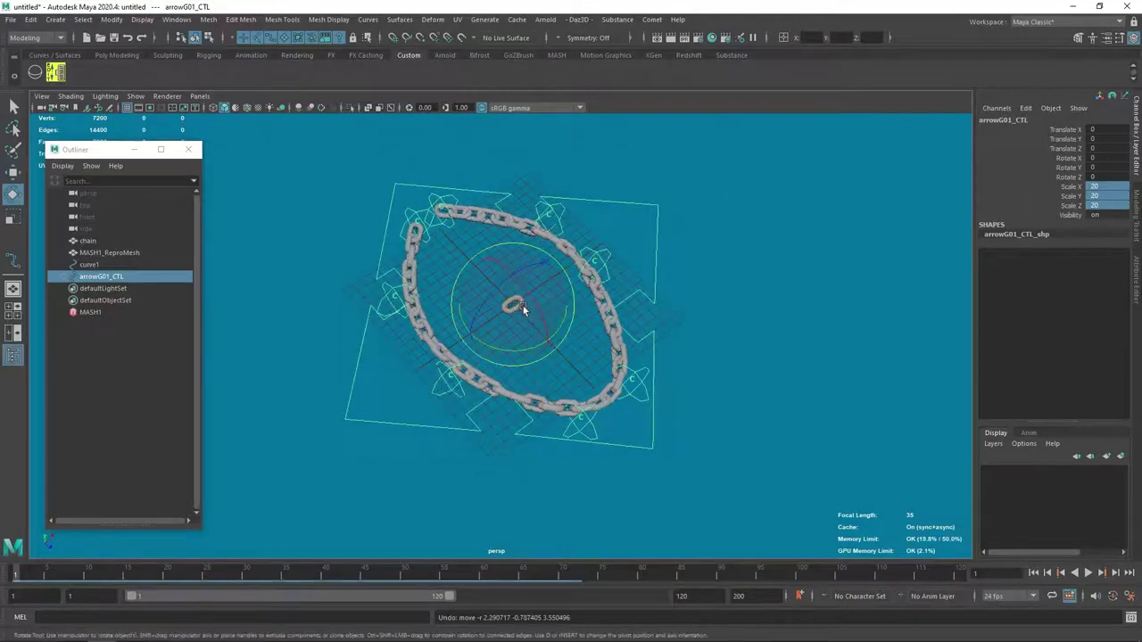
key(ctrl+z)
key(ctrl+z)
key(ctrl+z)
key(r)
alt+drag(471, 352, 711, 312)
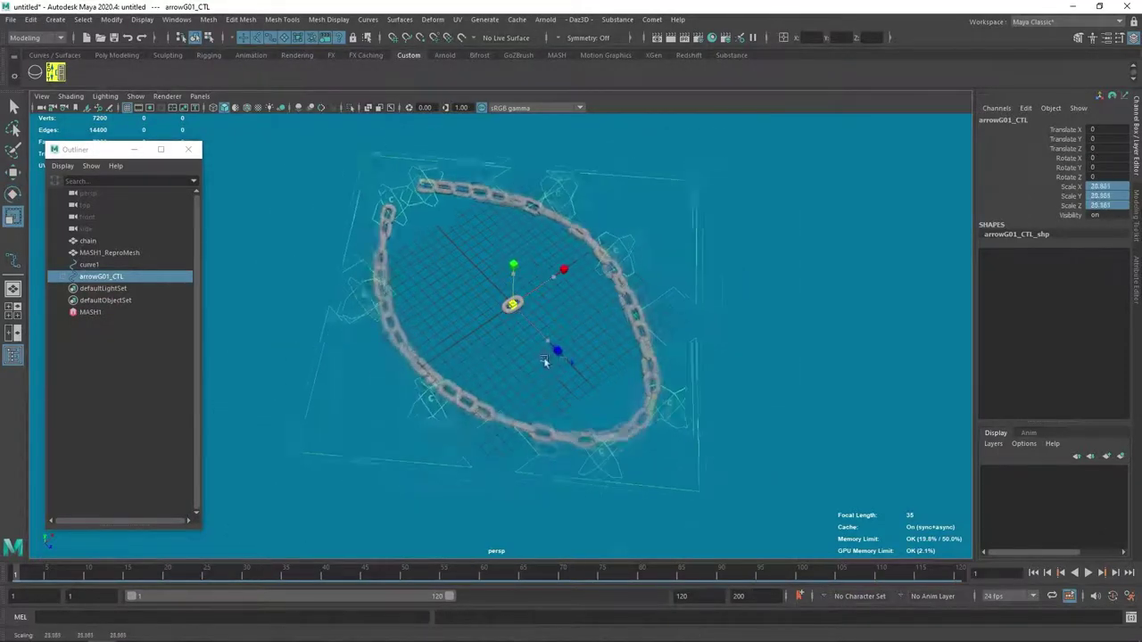
click(711, 312)
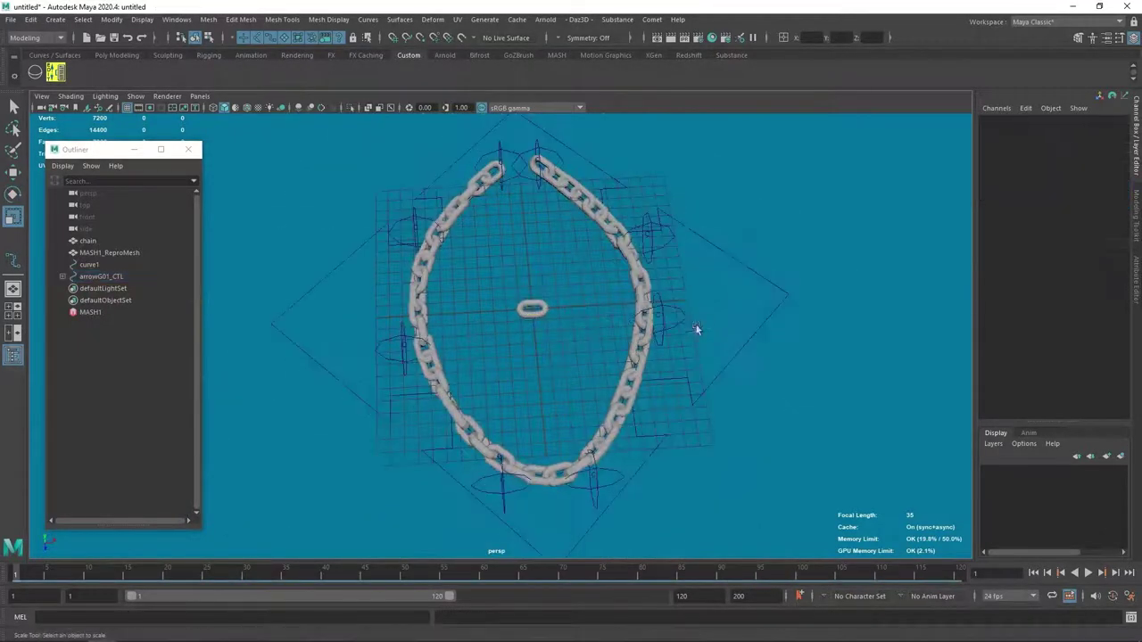
click(660, 329)
key(w)
mouse_move(660, 330)
mouse_down()
mouse_move(705, 336)
mouse_move(568, 329)
mouse_up()
key(ctrl+z)
key(ctrl+z)
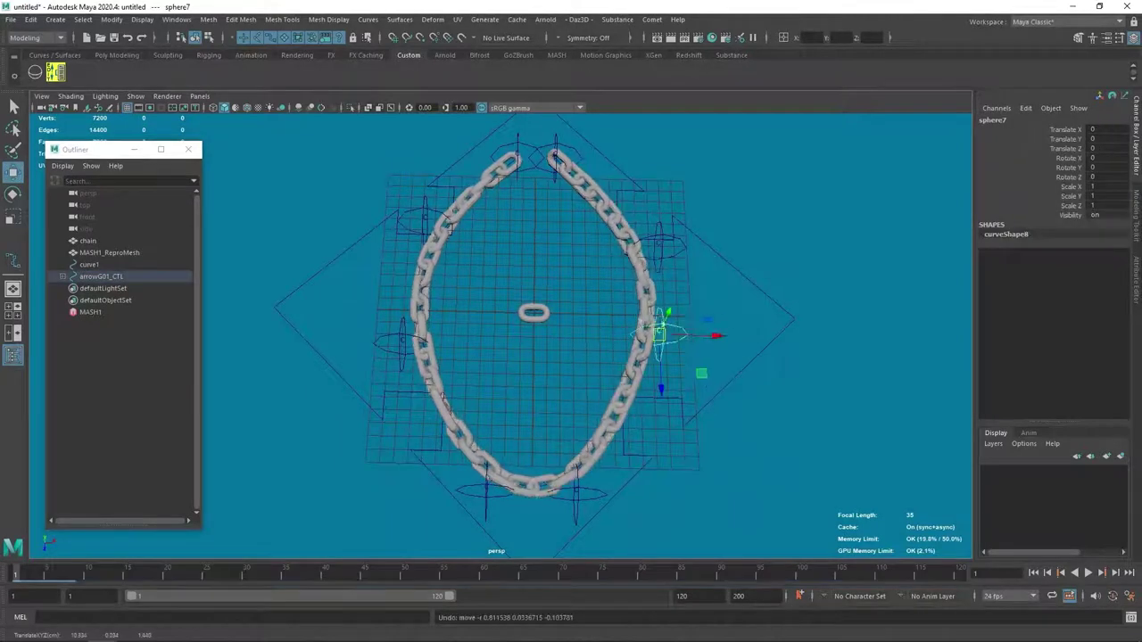
click(559, 348)
- Open the Add Attribute dialog for arrowG01_CTL from the Channel Box Edit menu
click(559, 347)
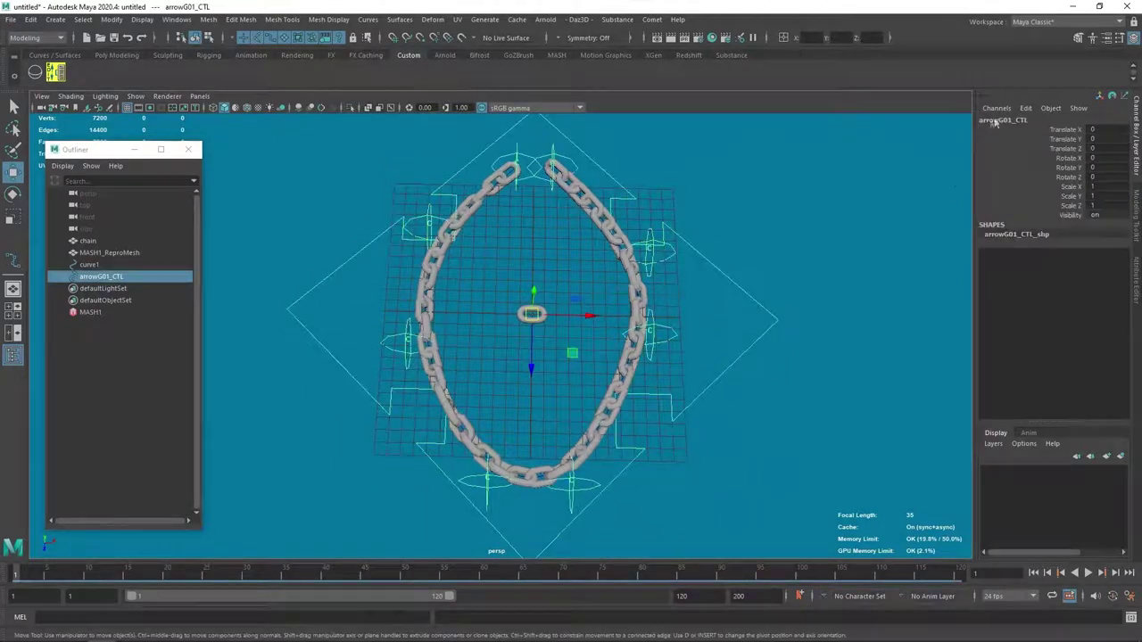
click(1025, 107)
click(1032, 209)
text(chain_length)
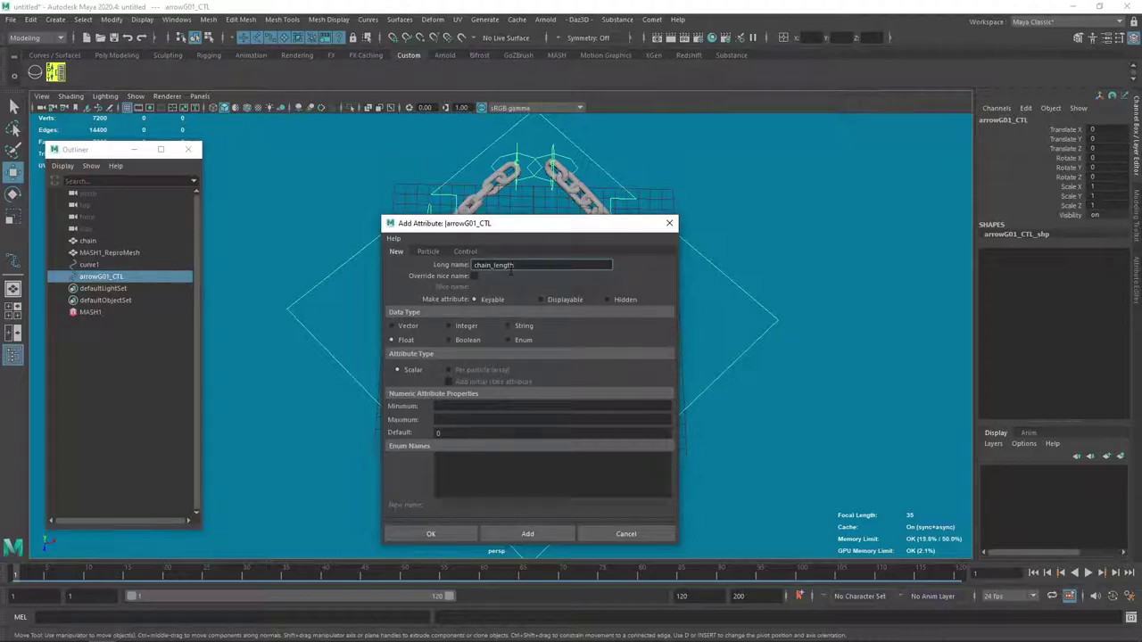
- Confirm the float chain_length attribute, then show MASH1_Distribute settings with 44 points
click(438, 533)
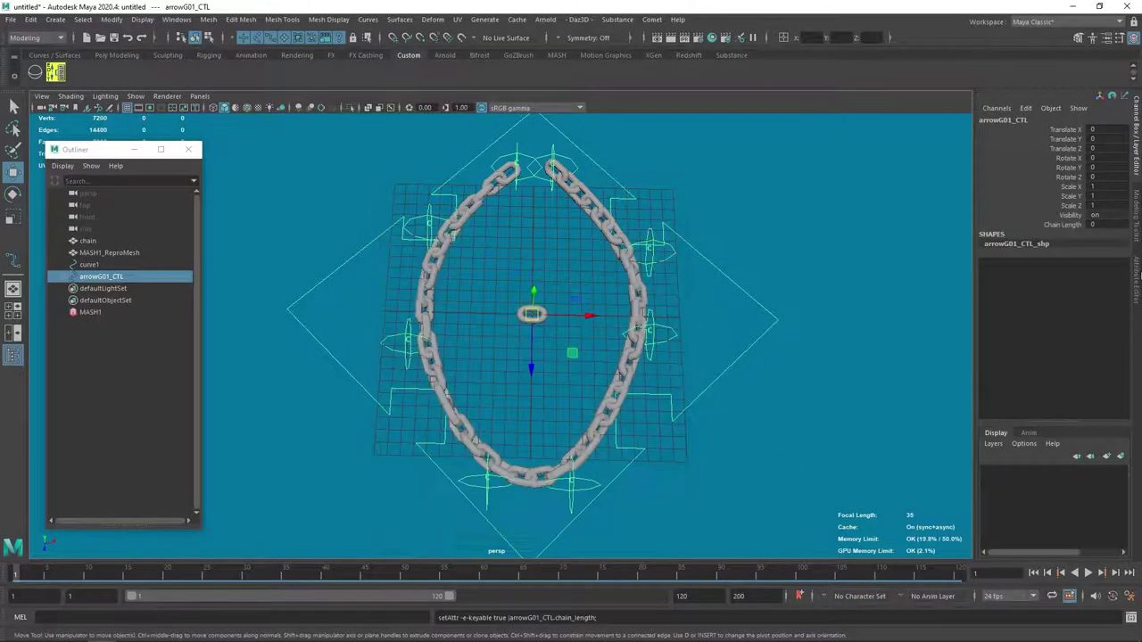
click(1060, 226)
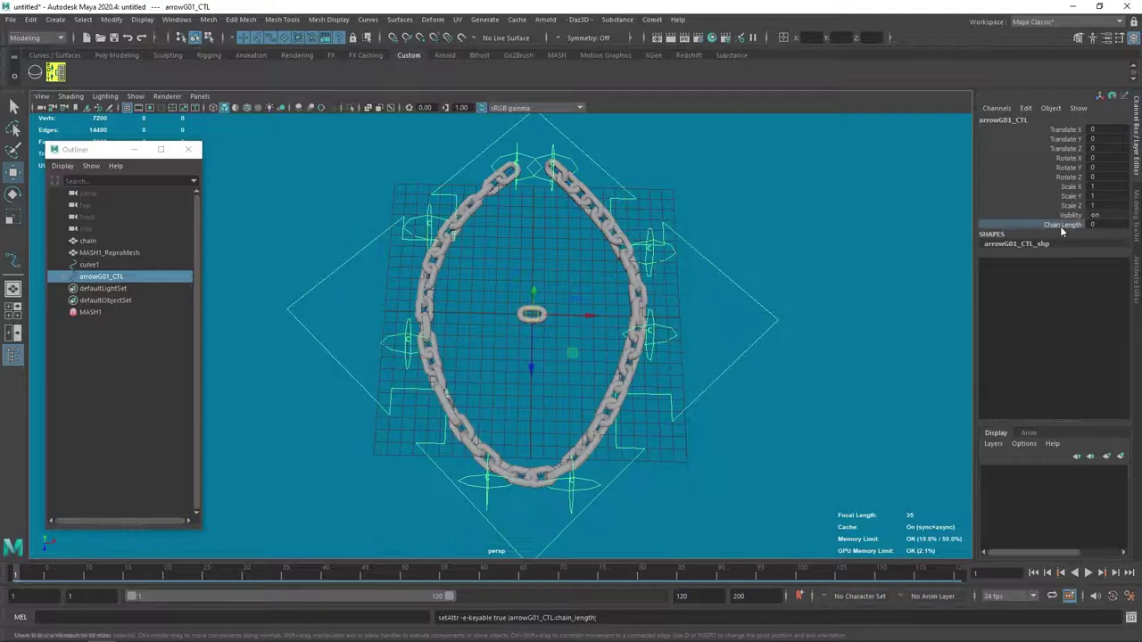
click(105, 312)
key(w)
click(1137, 262)
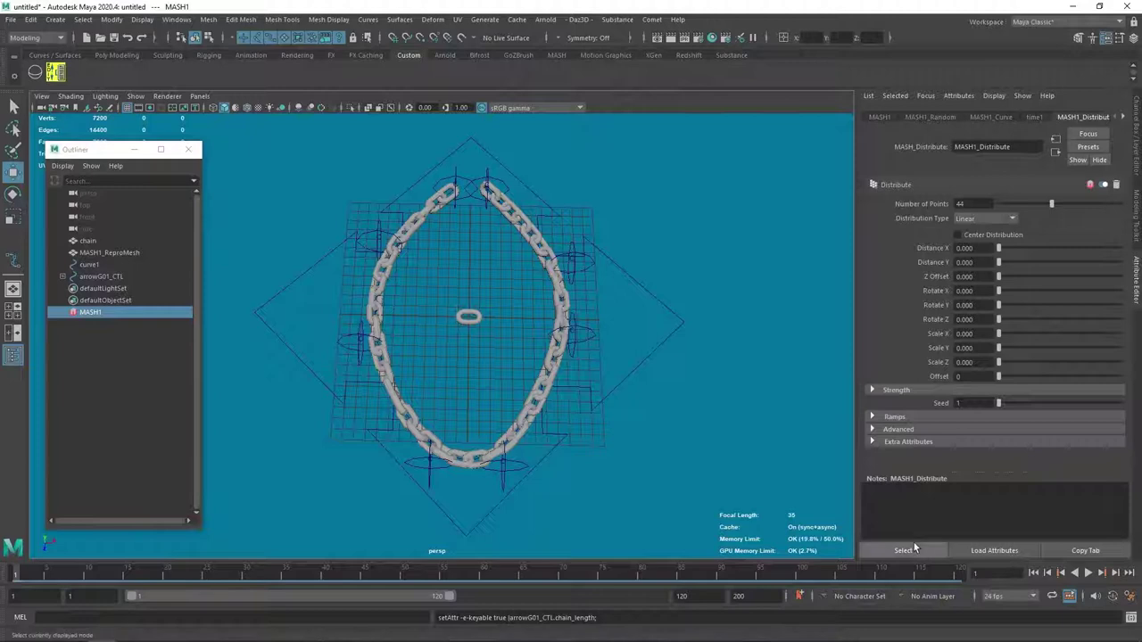
- Open the Node Editor and bring arrowG01_CTL into it from the Outliner
click(751, 469)
click(175, 22)
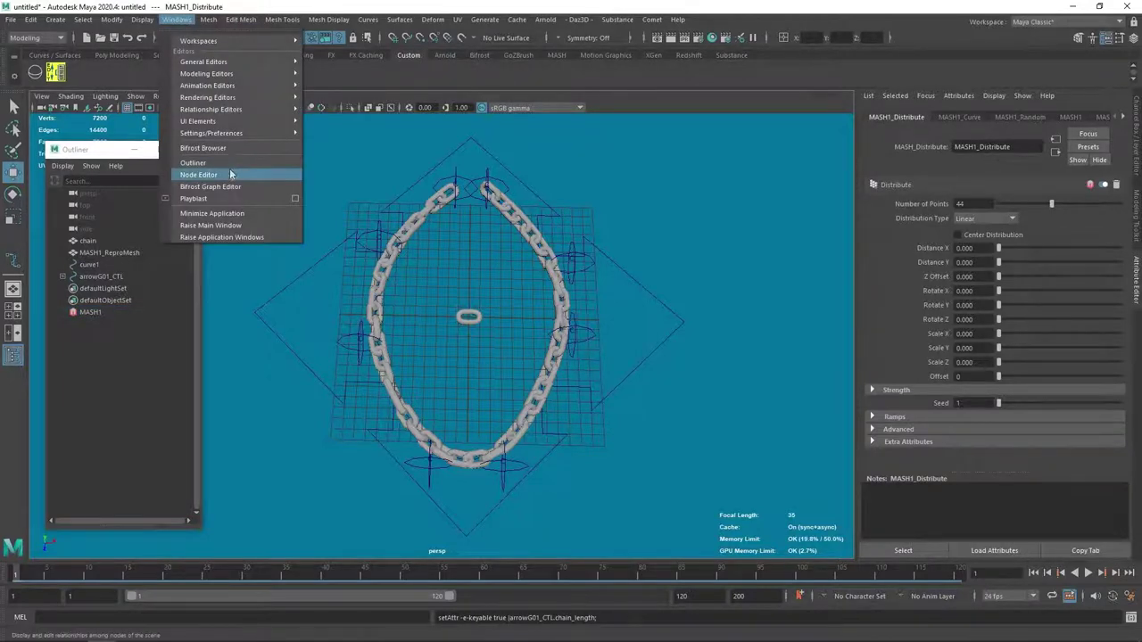
click(204, 175)
scroll(708, 366, down, 5)
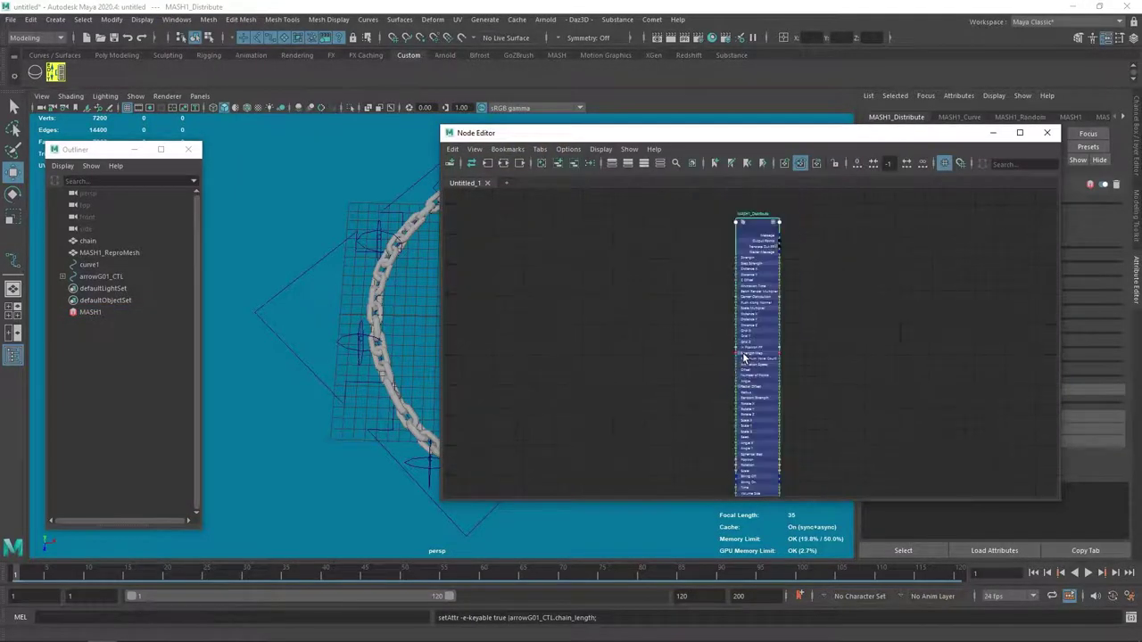
scroll(743, 357, up, 3)
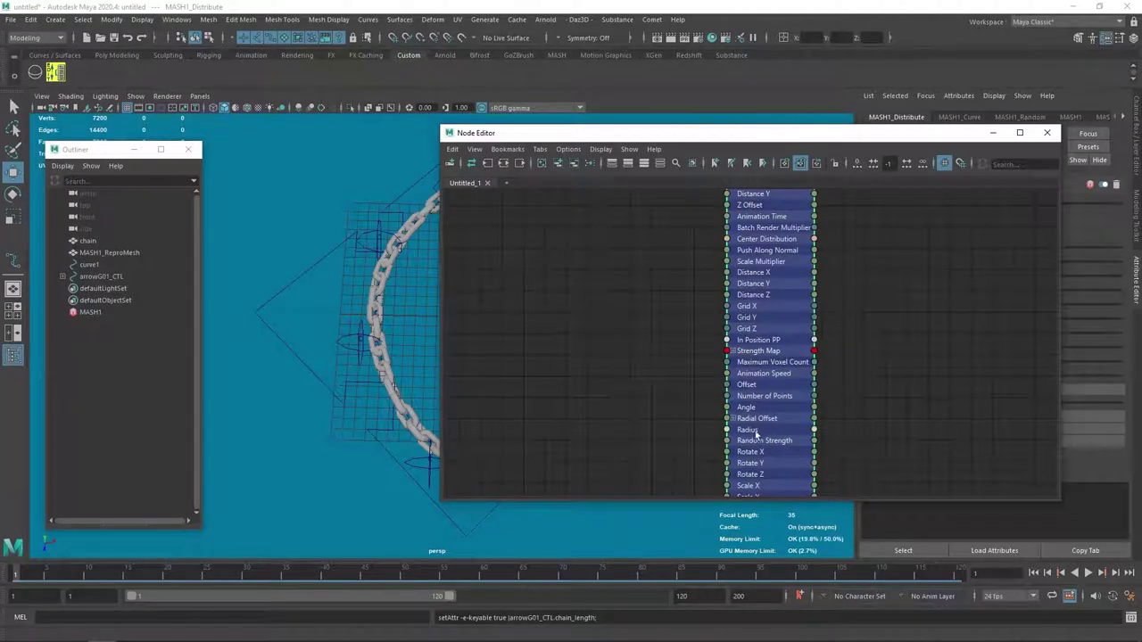
scroll(763, 429, up, 2)
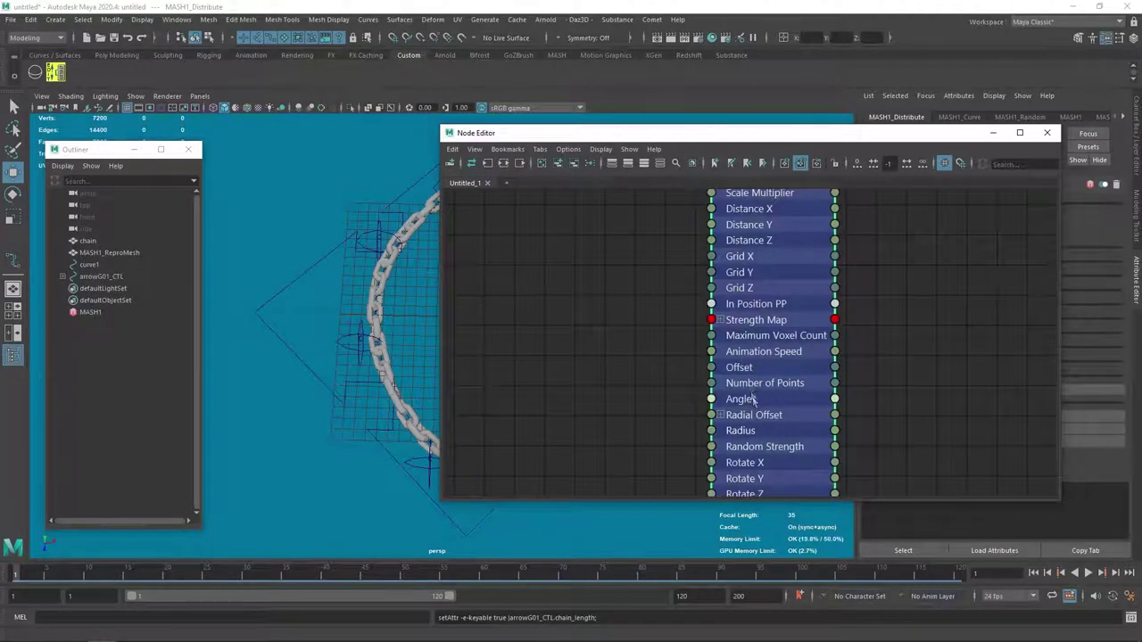
click(94, 277)
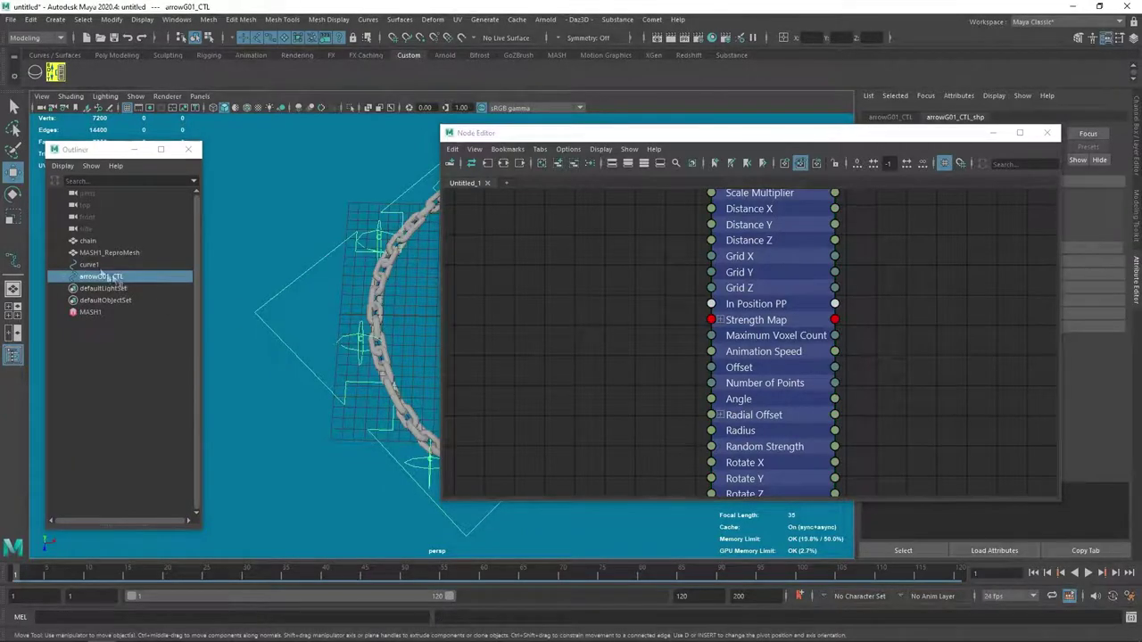
mouse_move(103, 279)
mouse_down()
mouse_move(713, 355)
mouse_move(556, 265)
mouse_up()
- Wire Chain Length to MASH1_Distribute's Number of Points and close the Node Editor
click(583, 353)
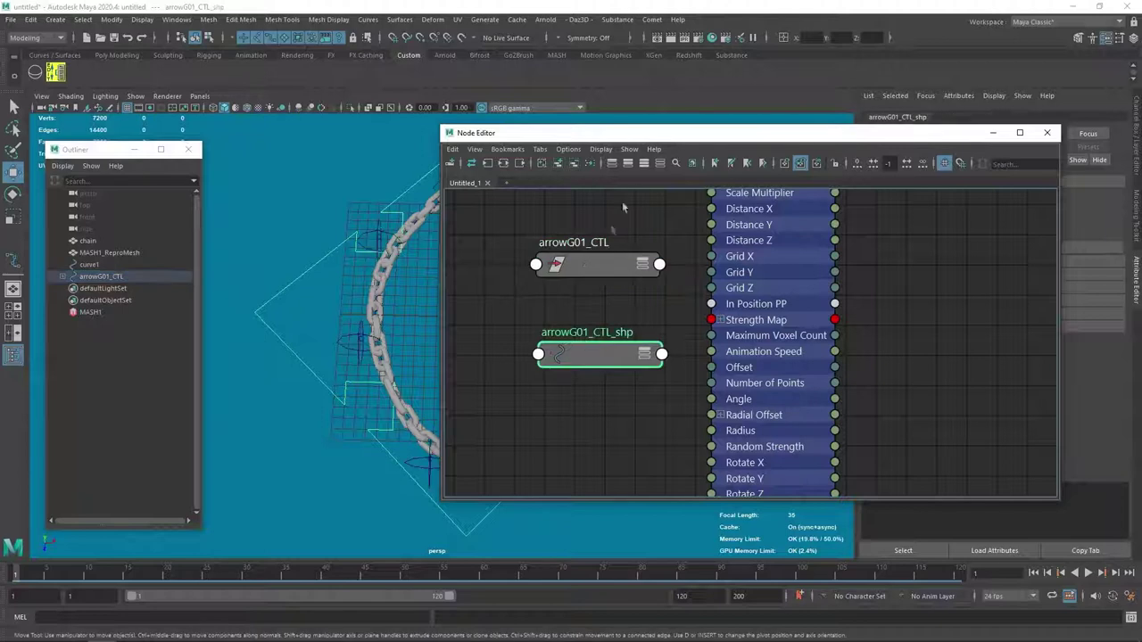
click(590, 165)
click(640, 267)
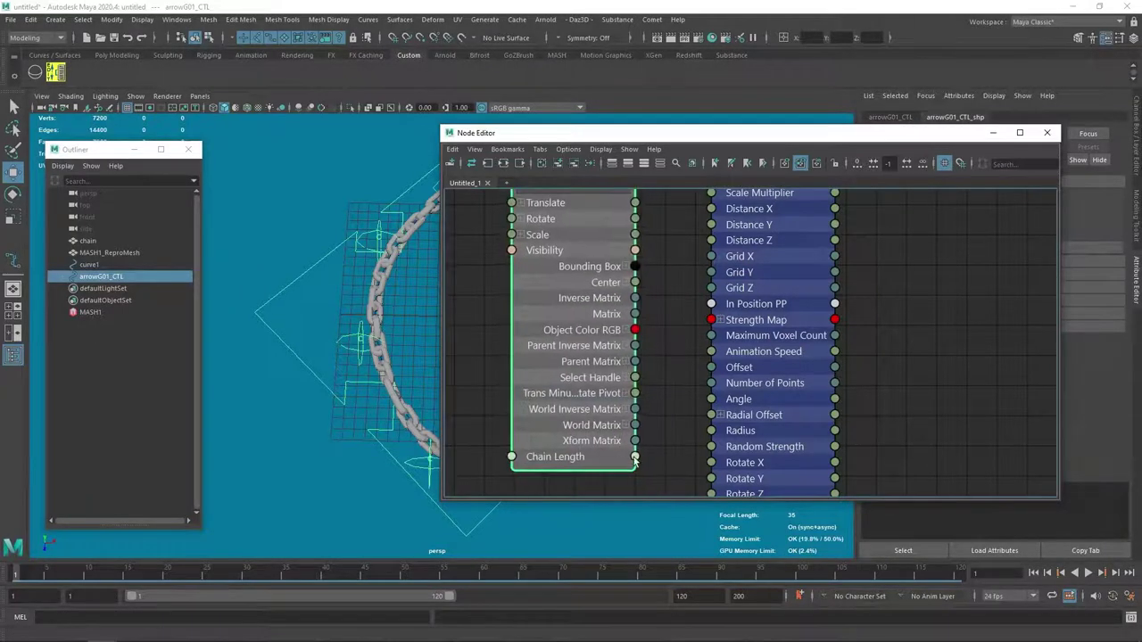
drag(687, 440, 713, 385)
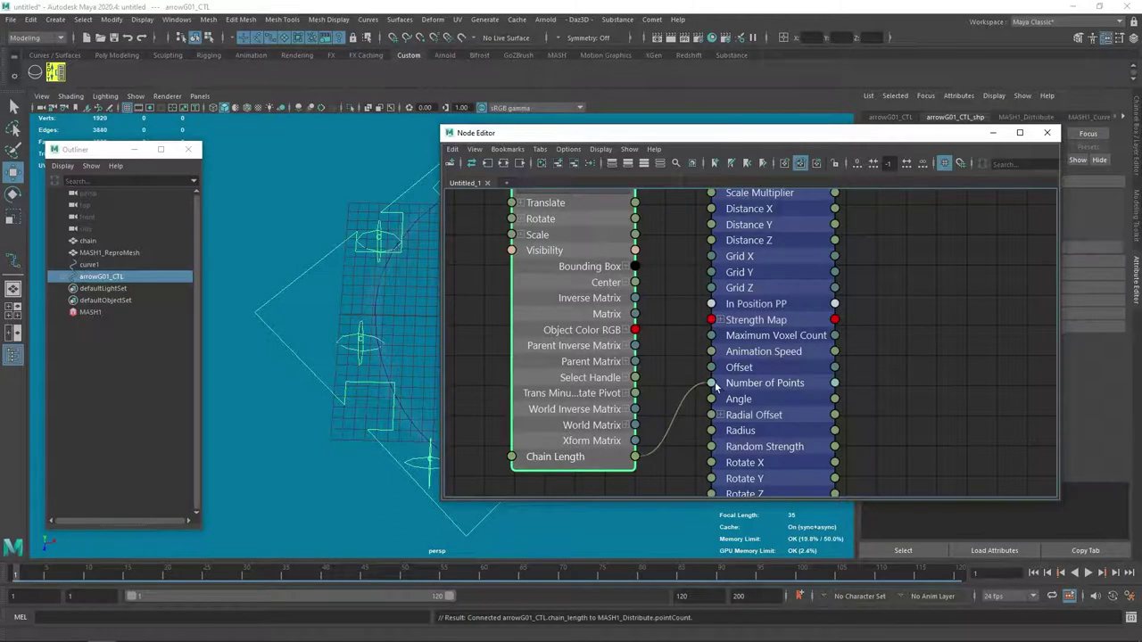
click(1046, 133)
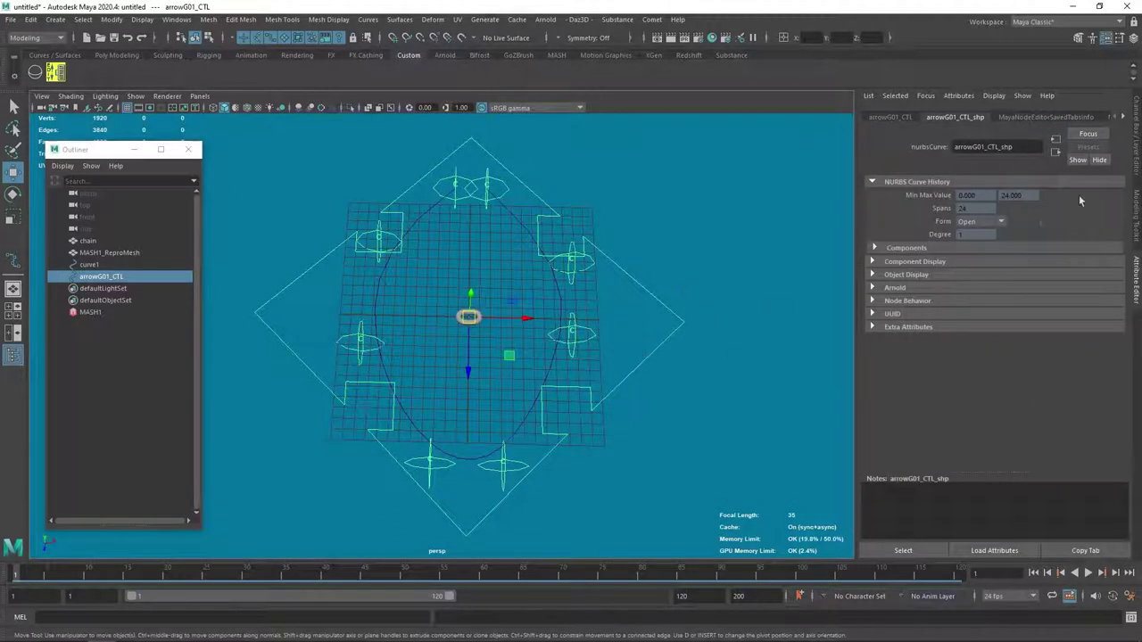
click(1135, 159)
click(1043, 226)
- Nudge Chain Length up, then scale the chain link uniformly to 0.32
mouse_move(837, 247)
middle_down()
mouse_move(873, 247)
mouse_move(826, 244)
middle_up()
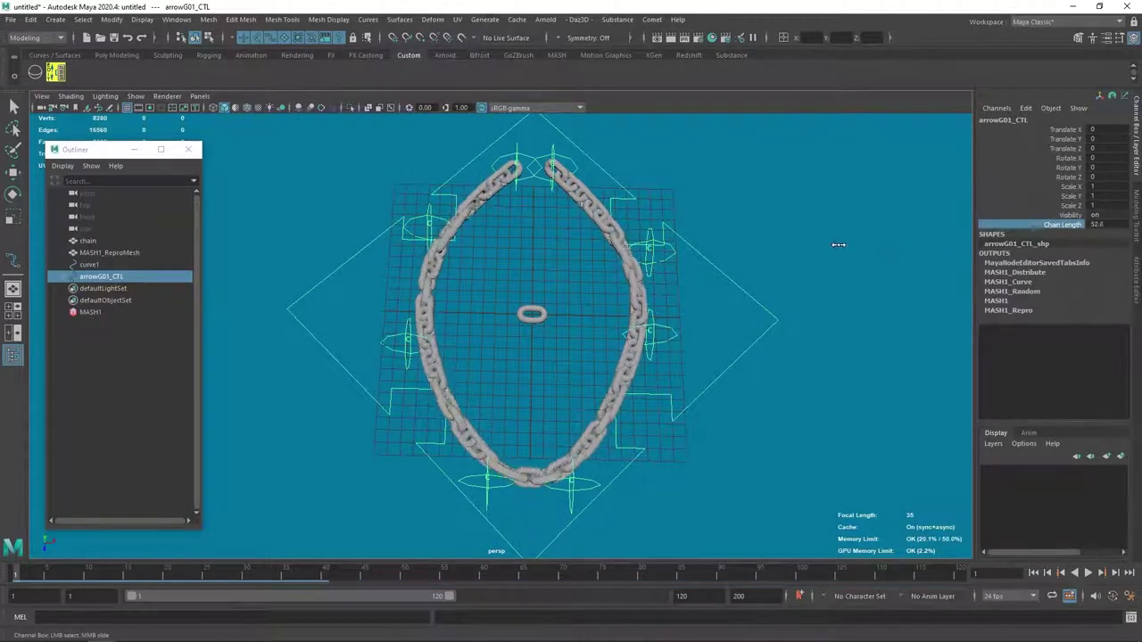
click(533, 314)
key(w)
key(r)
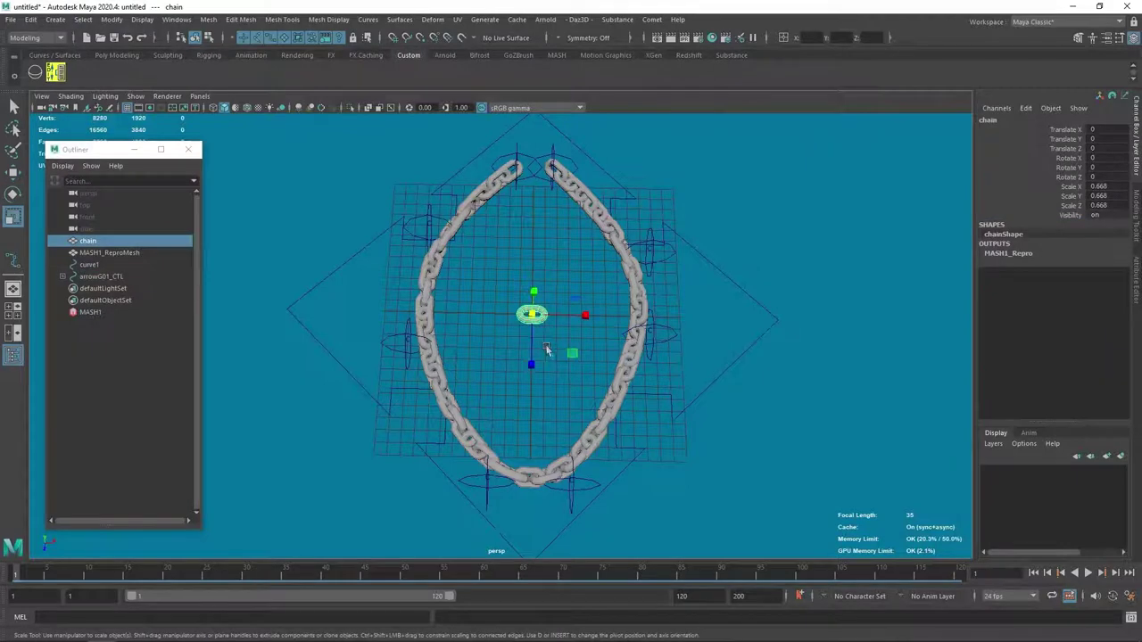
drag(560, 360, 534, 367)
scroll(534, 367, up, 3)
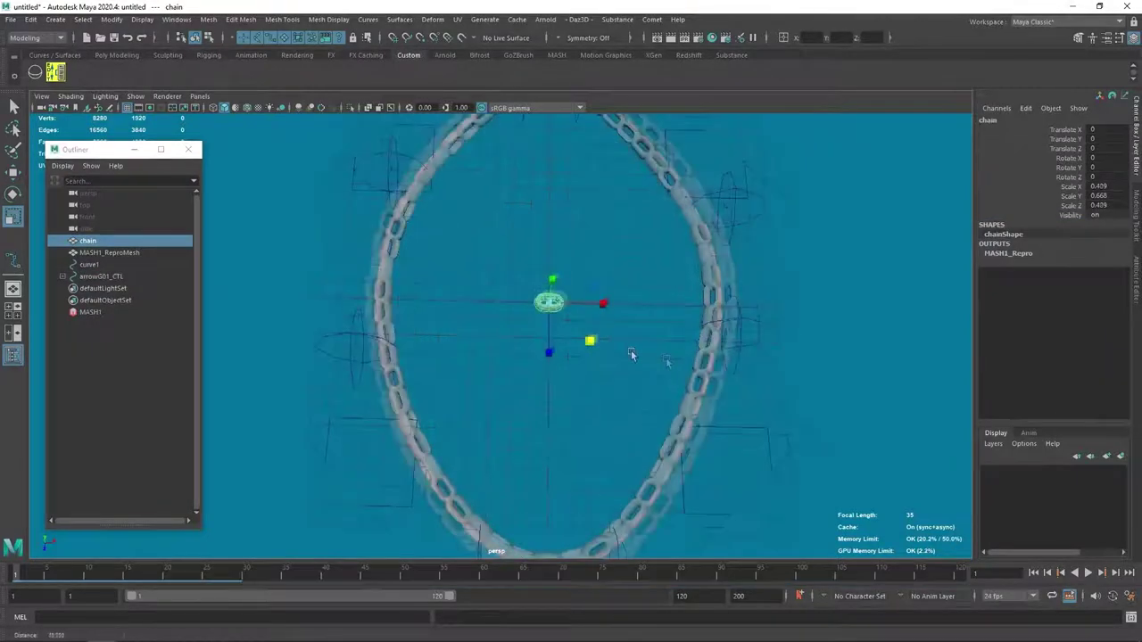
scroll(534, 367, up, 3)
key(ctrl+z)
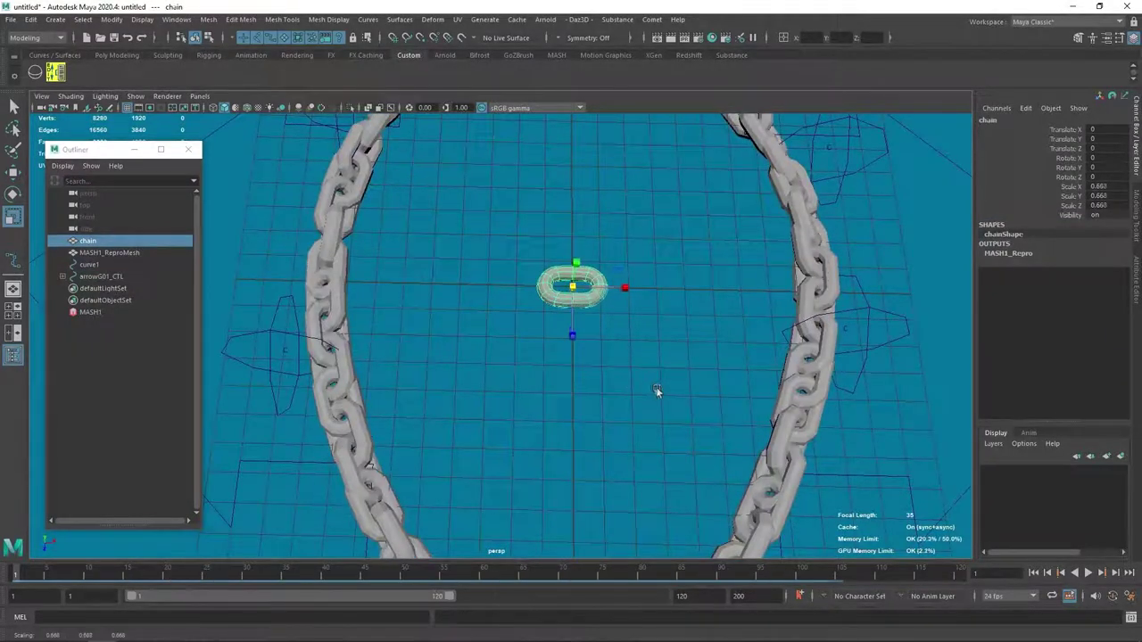
mouse_move(658, 390)
middle_down()
mouse_move(626, 388)
mouse_move(637, 390)
middle_up()
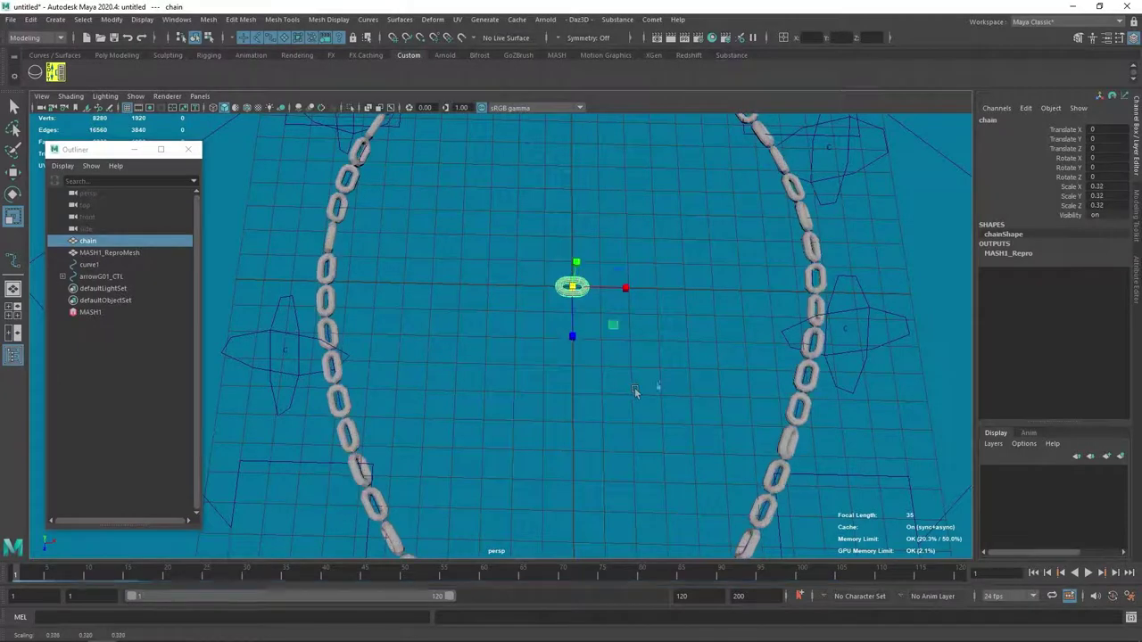
mouse_move(874, 336)
alt+mouse_down()
mouse_move(727, 403)
mouse_move(939, 316)
alt+mouse_up()
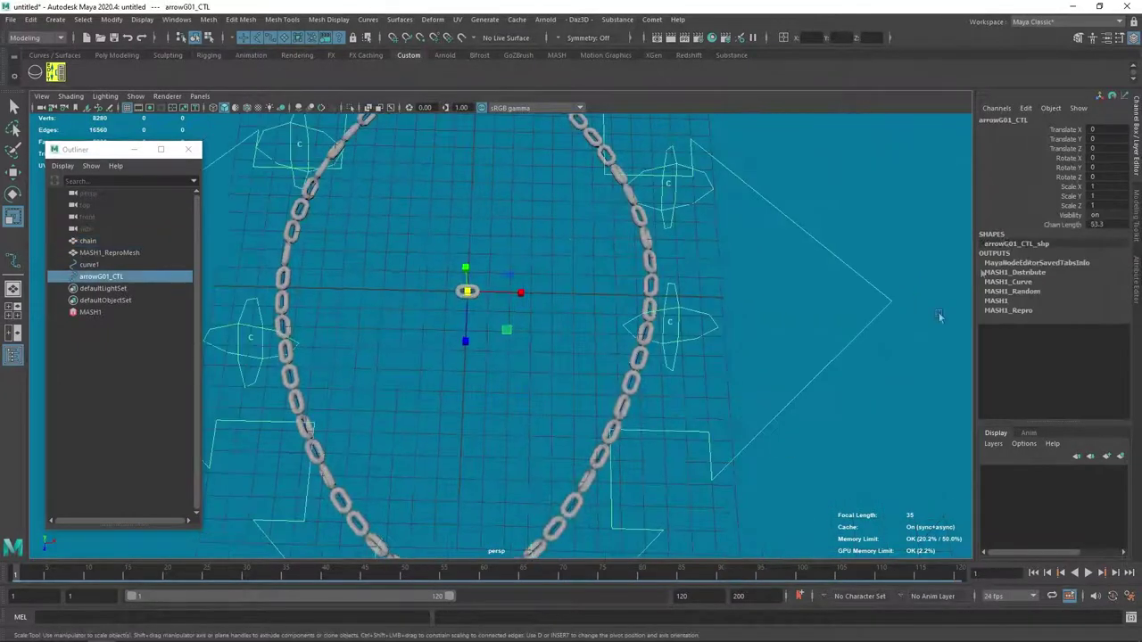
- Raise Chain Length on arrowG01_CTL to 84 to pack the curve with more links
click(1061, 225)
mouse_move(795, 241)
middle_down()
mouse_move(785, 297)
mouse_move(826, 296)
middle_up()
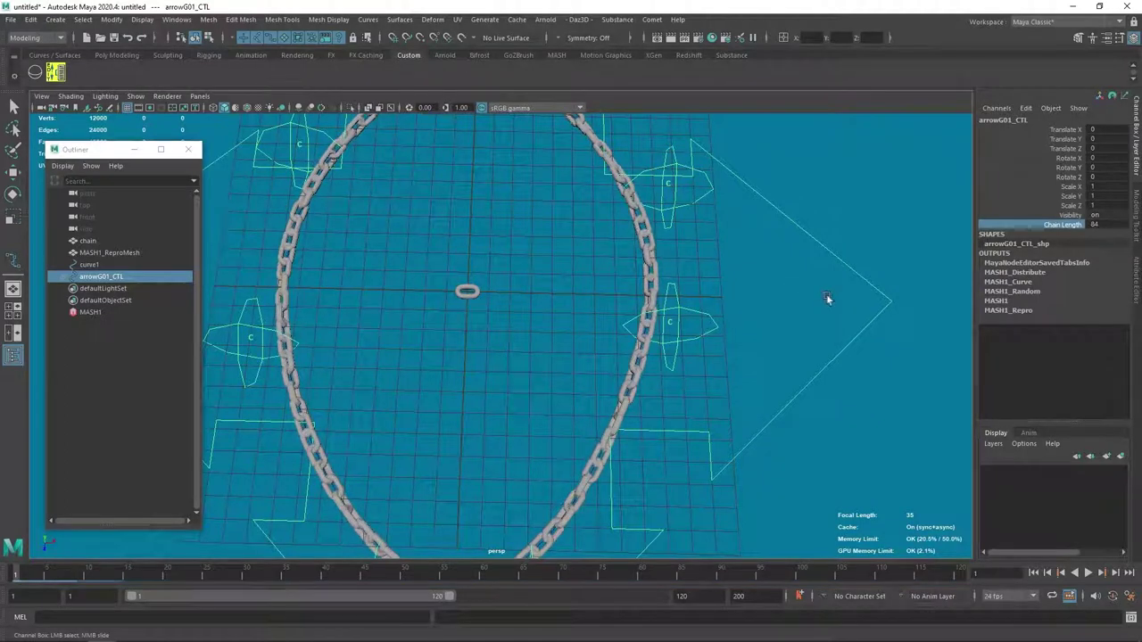
alt+right_drag(827, 296, 696, 307)
alt+middle_drag(548, 332, 566, 354)
- Move the bottom and lower-left sphere controls, including sphere5, to reshape the necklace's bottom
click(571, 401)
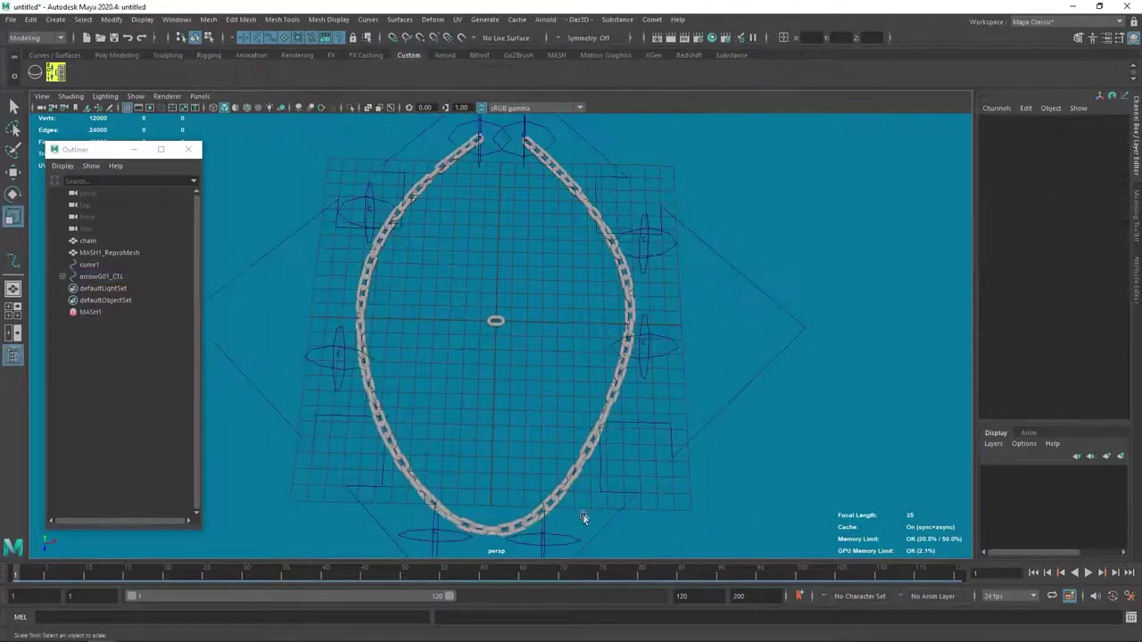
click(544, 540)
key(w)
alt+drag(544, 549, 593, 467)
click(593, 466)
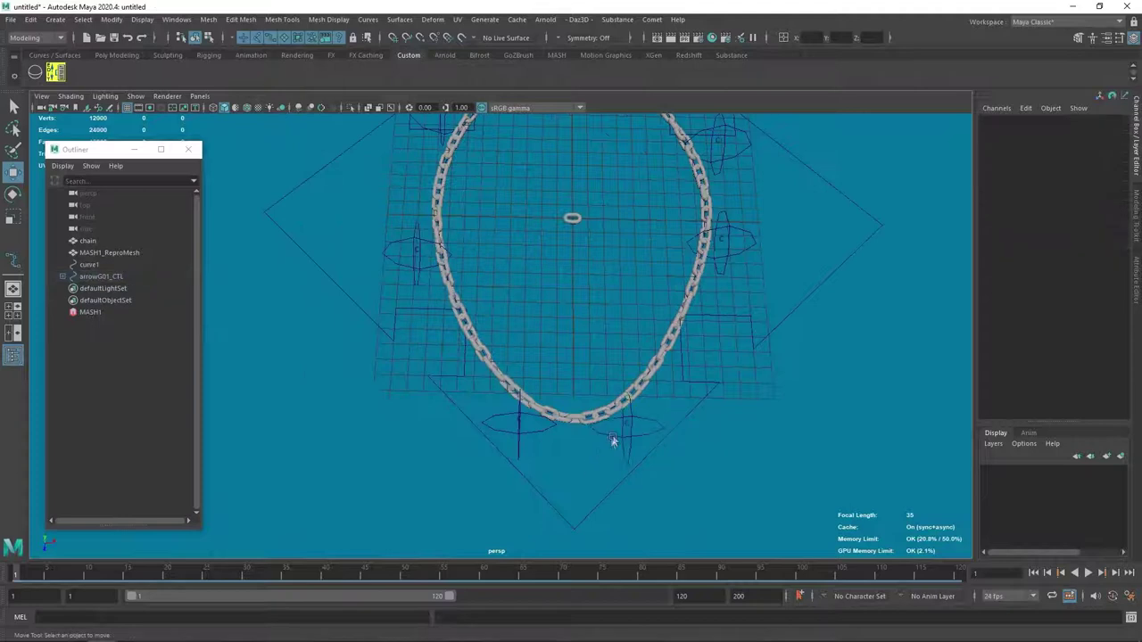
click(612, 439)
drag(627, 432, 607, 465)
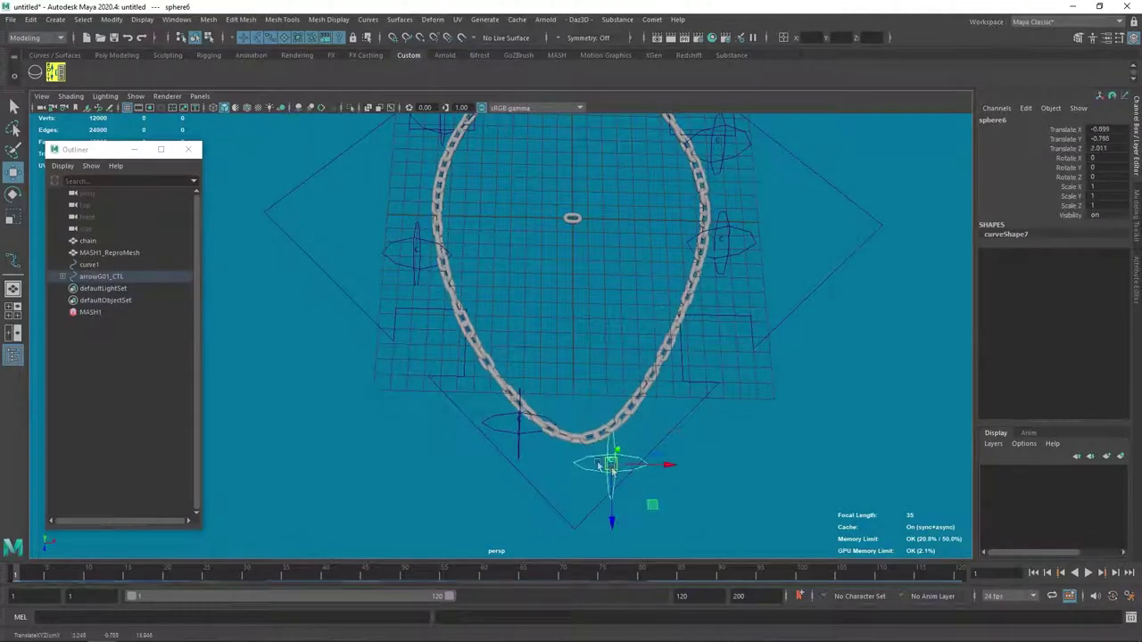
click(522, 430)
mouse_move(522, 430)
mouse_down()
mouse_move(387, 472)
mouse_move(434, 382)
mouse_move(473, 399)
mouse_move(563, 338)
mouse_up()
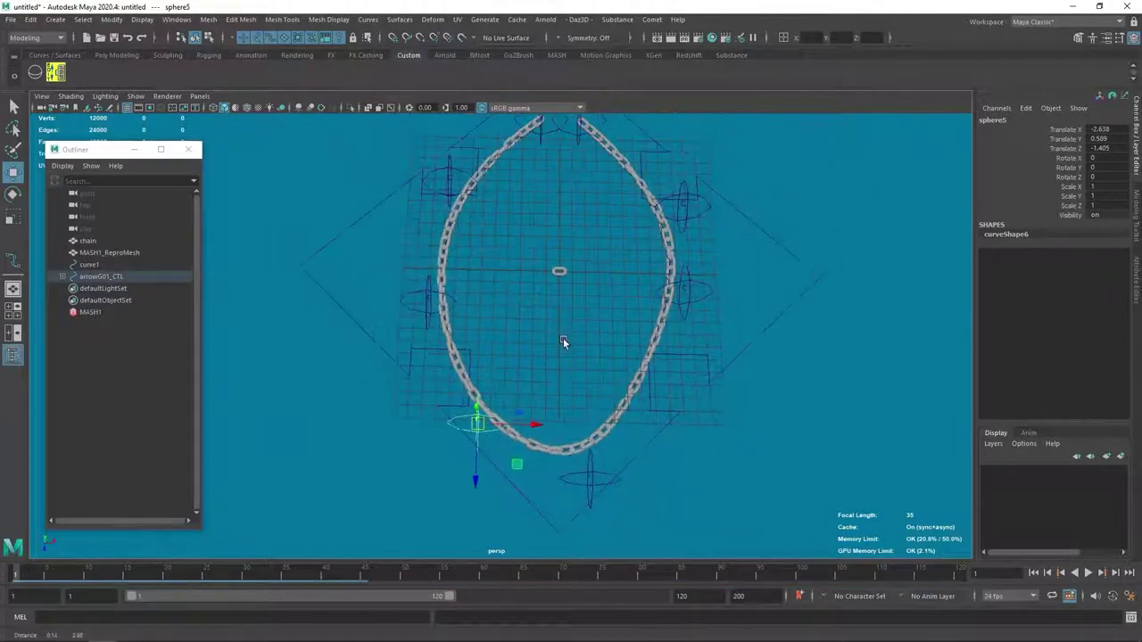